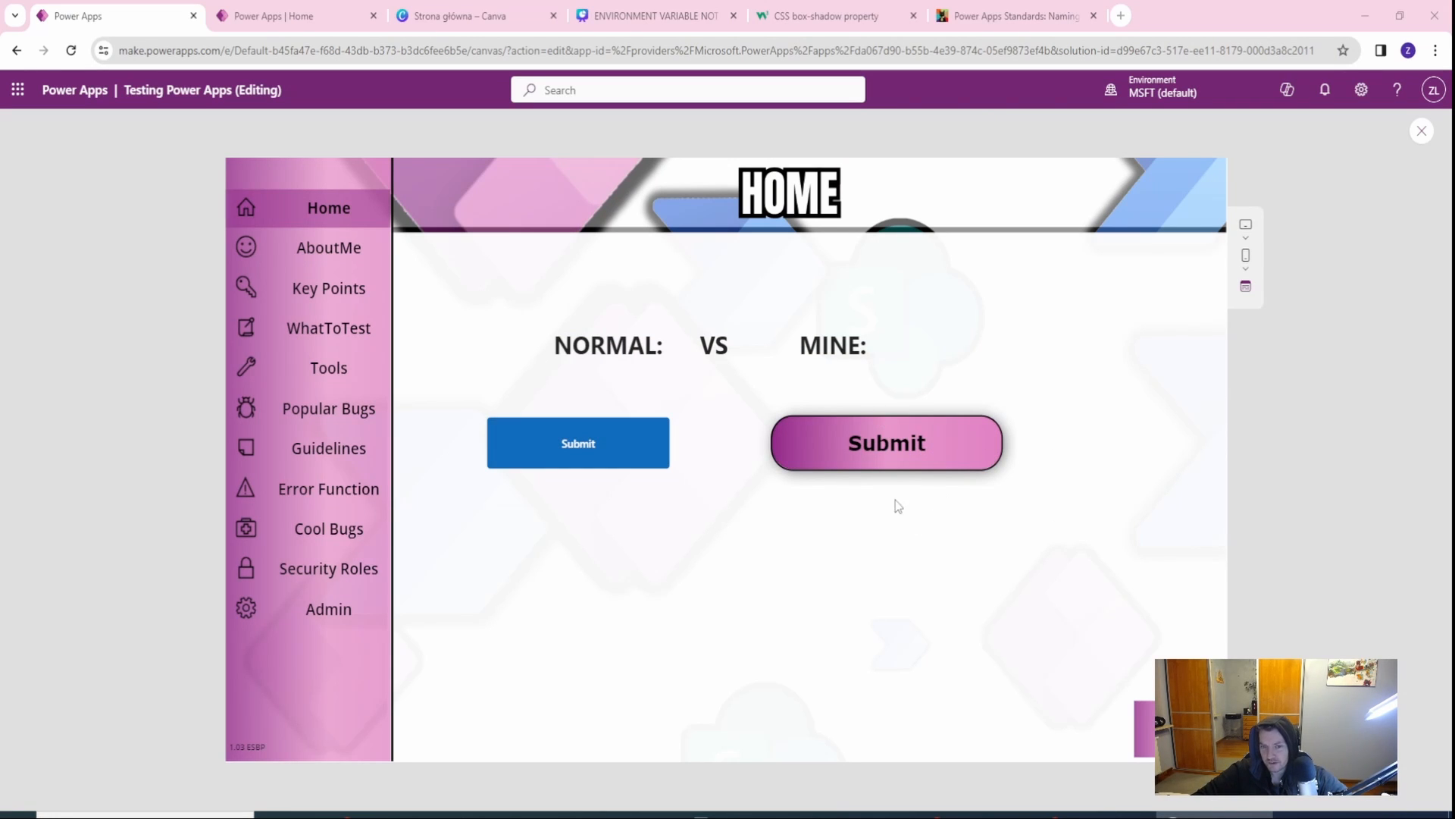
Step: Exit the preview and try enlarging the HtmlText1_1 gradient block and moving the gradient Submit button lower
key("Escape")
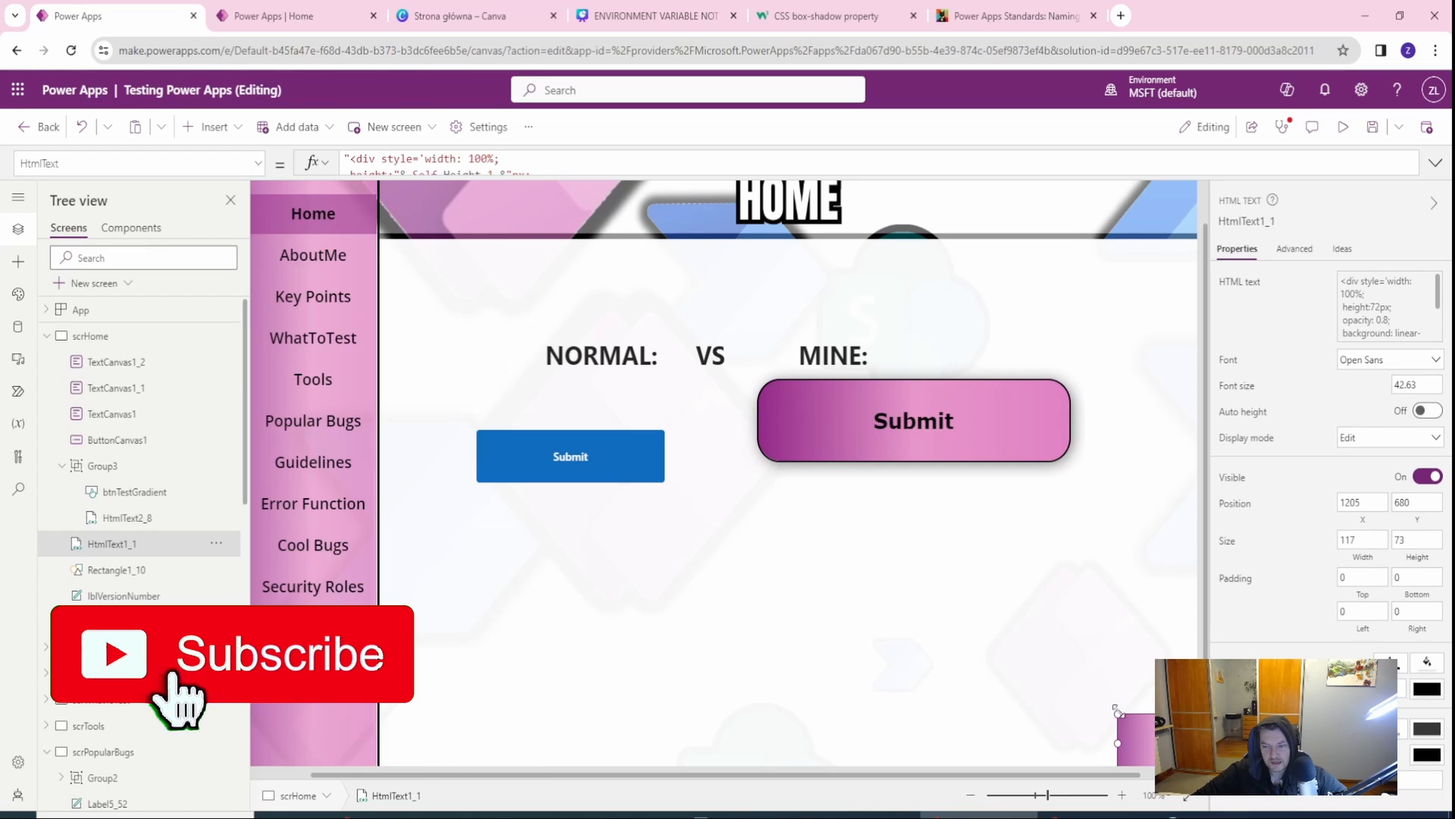
left_click_drag(1117, 712, 696, 522)
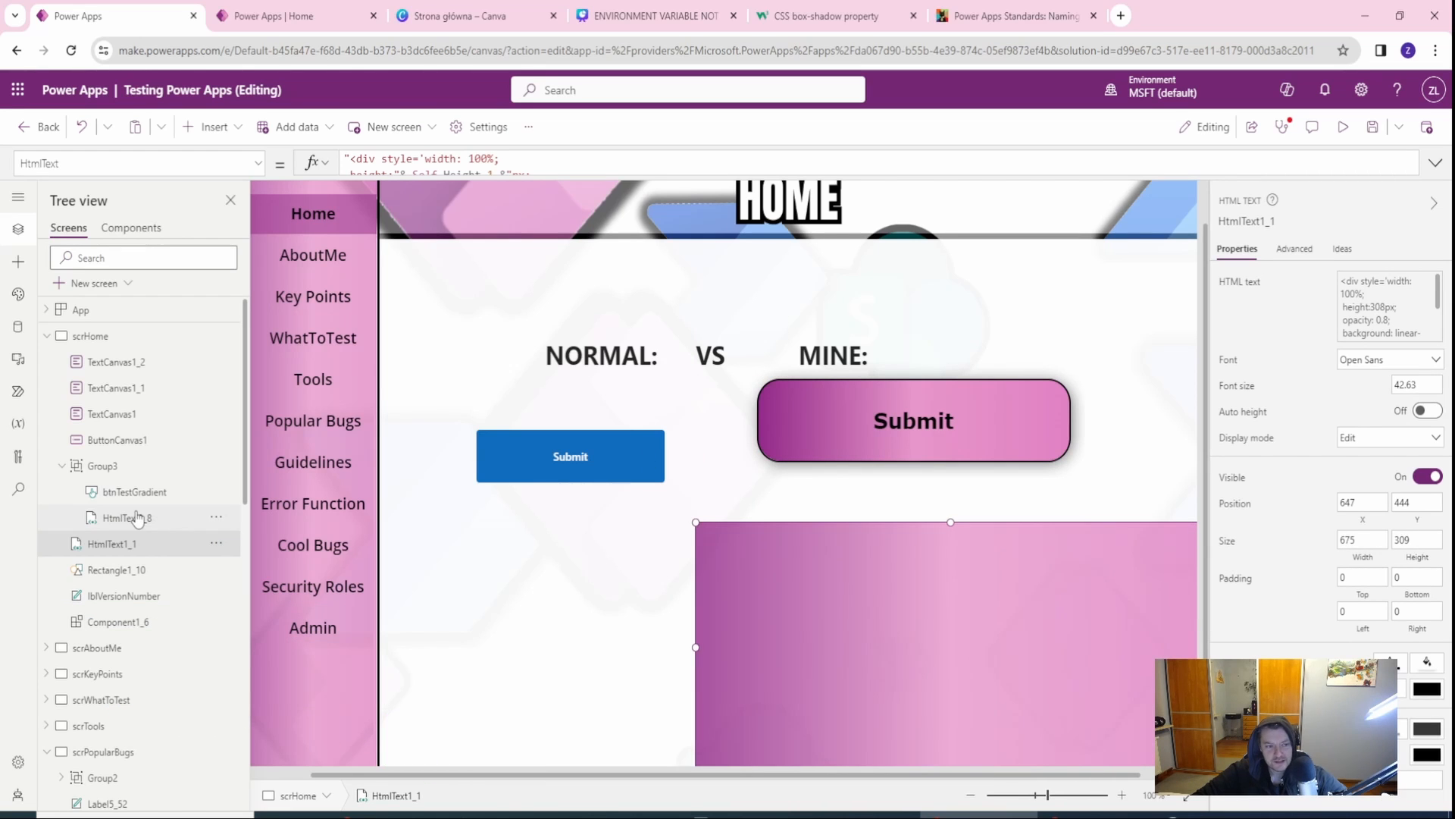
left_click(106, 467)
left_click(110, 493)
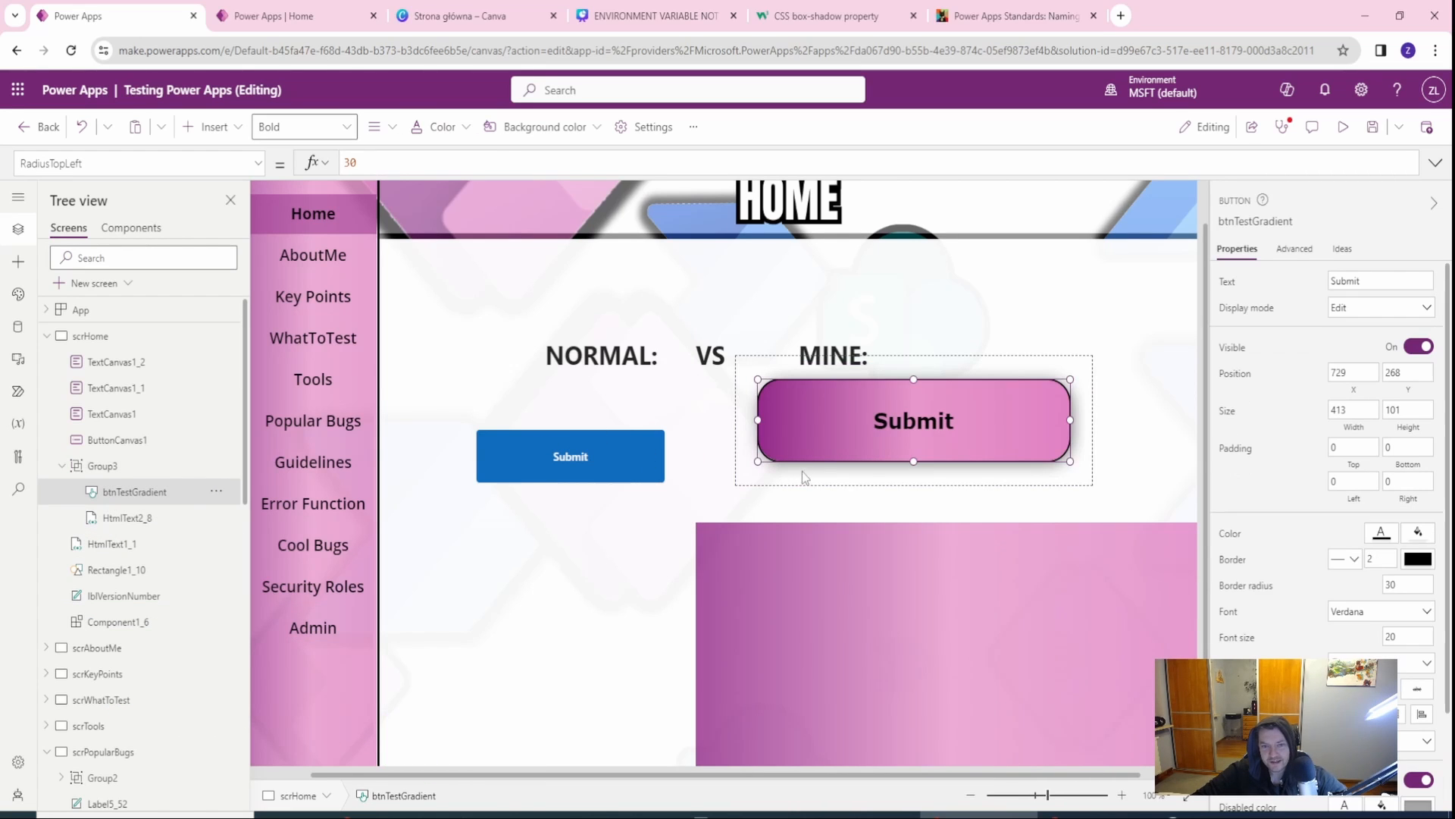
left_click_drag(820, 443, 852, 670)
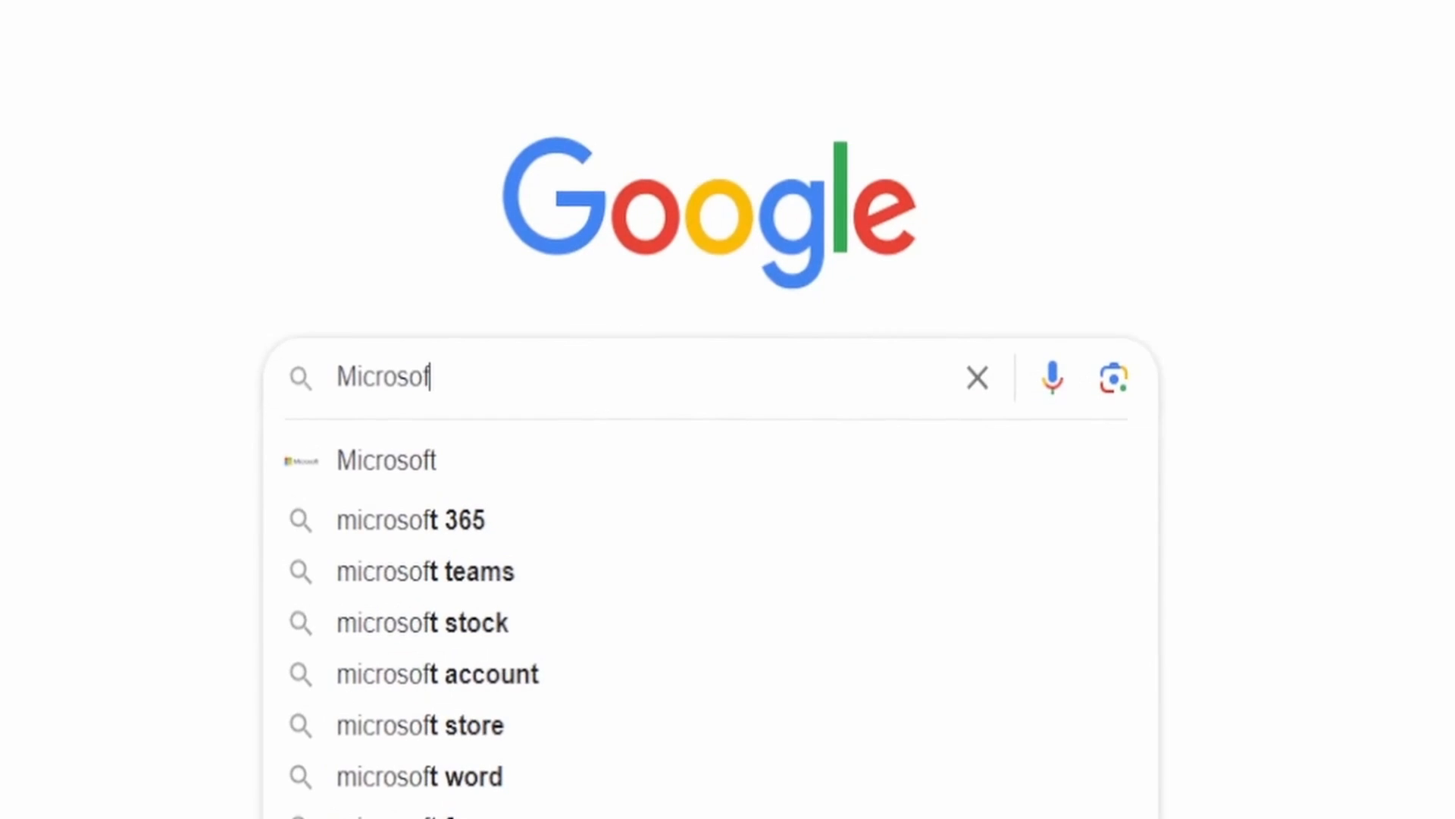
type("te")
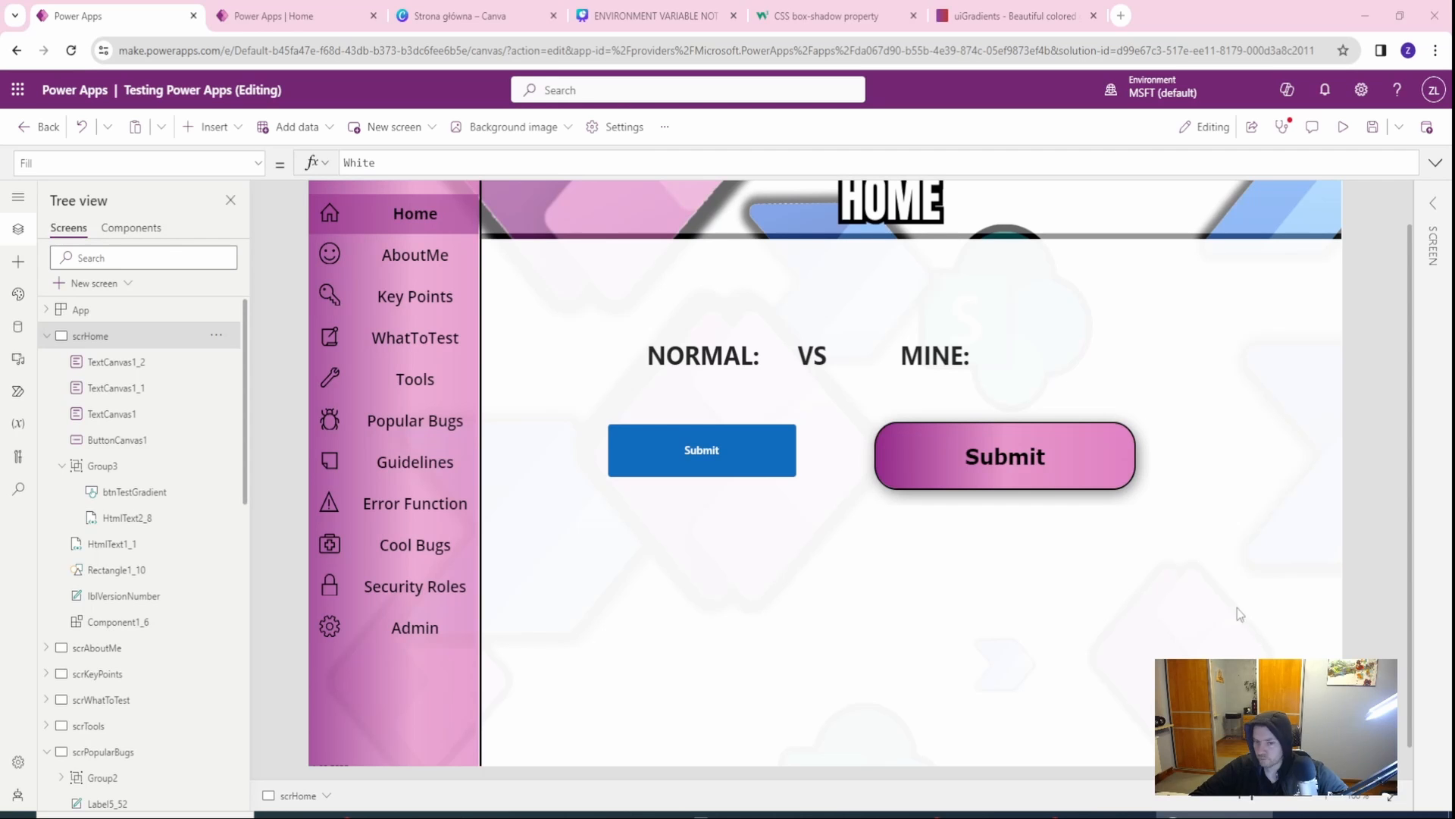
Step: Paste a copy of the btnTestGradient Submit button and place it below the two existing buttons
left_click(932, 481)
left_click(107, 494)
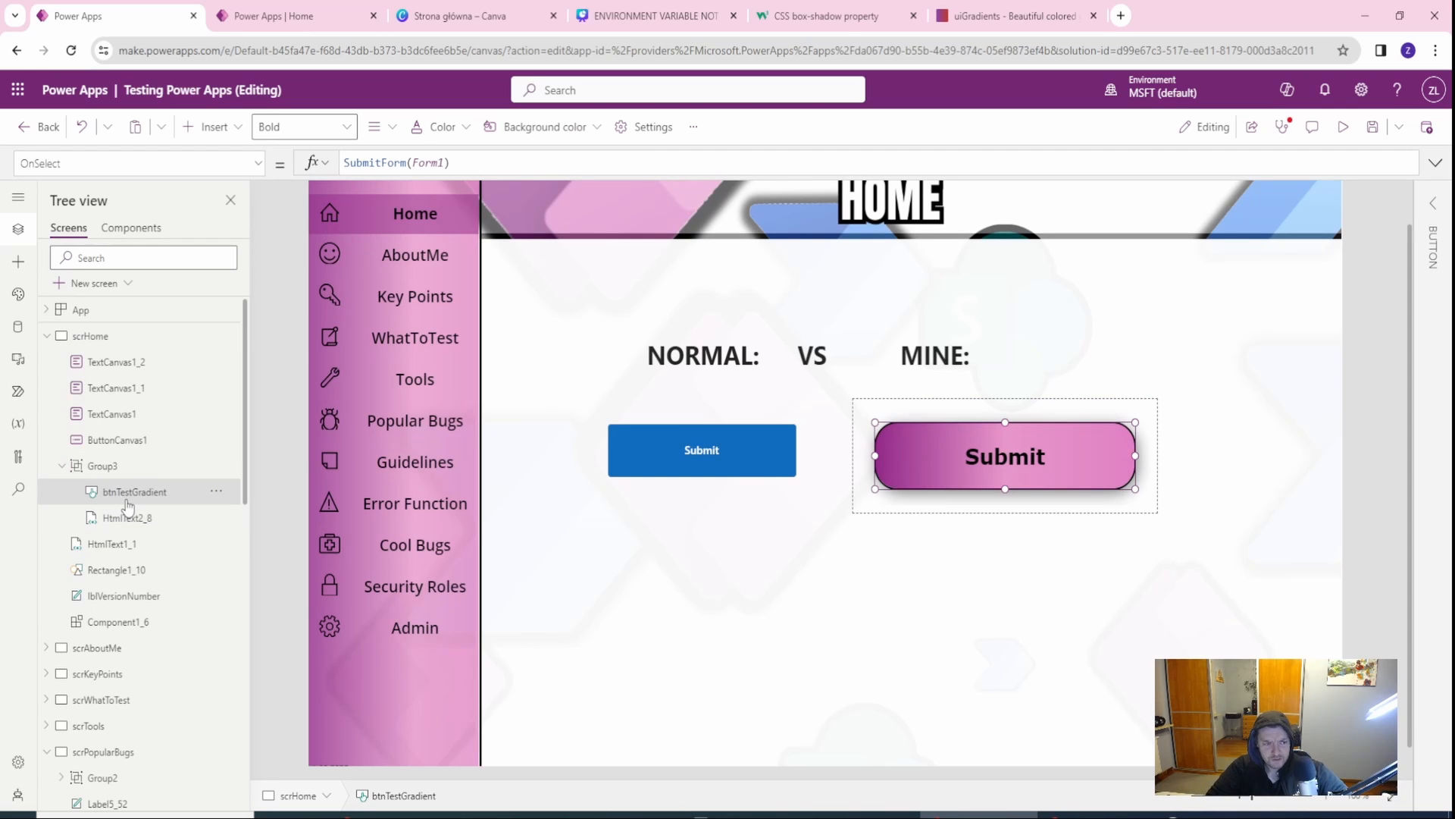
key("ctrl+v")
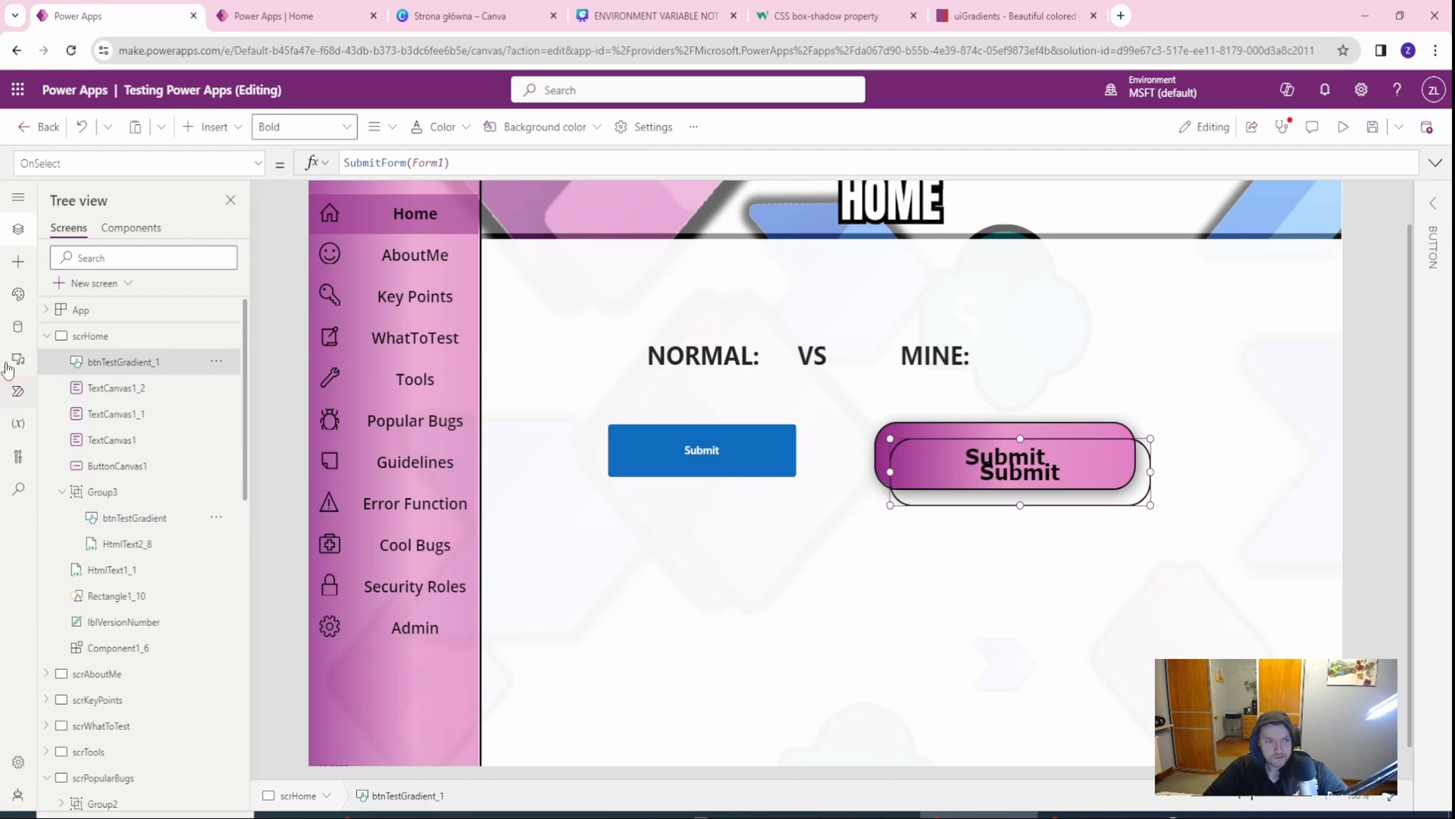
left_click_drag(1006, 494, 820, 583)
Step: Rename the copied Submit button as btnTestyoutubeShadow
double_click(197, 361)
type("btnTestyoutubeSh")
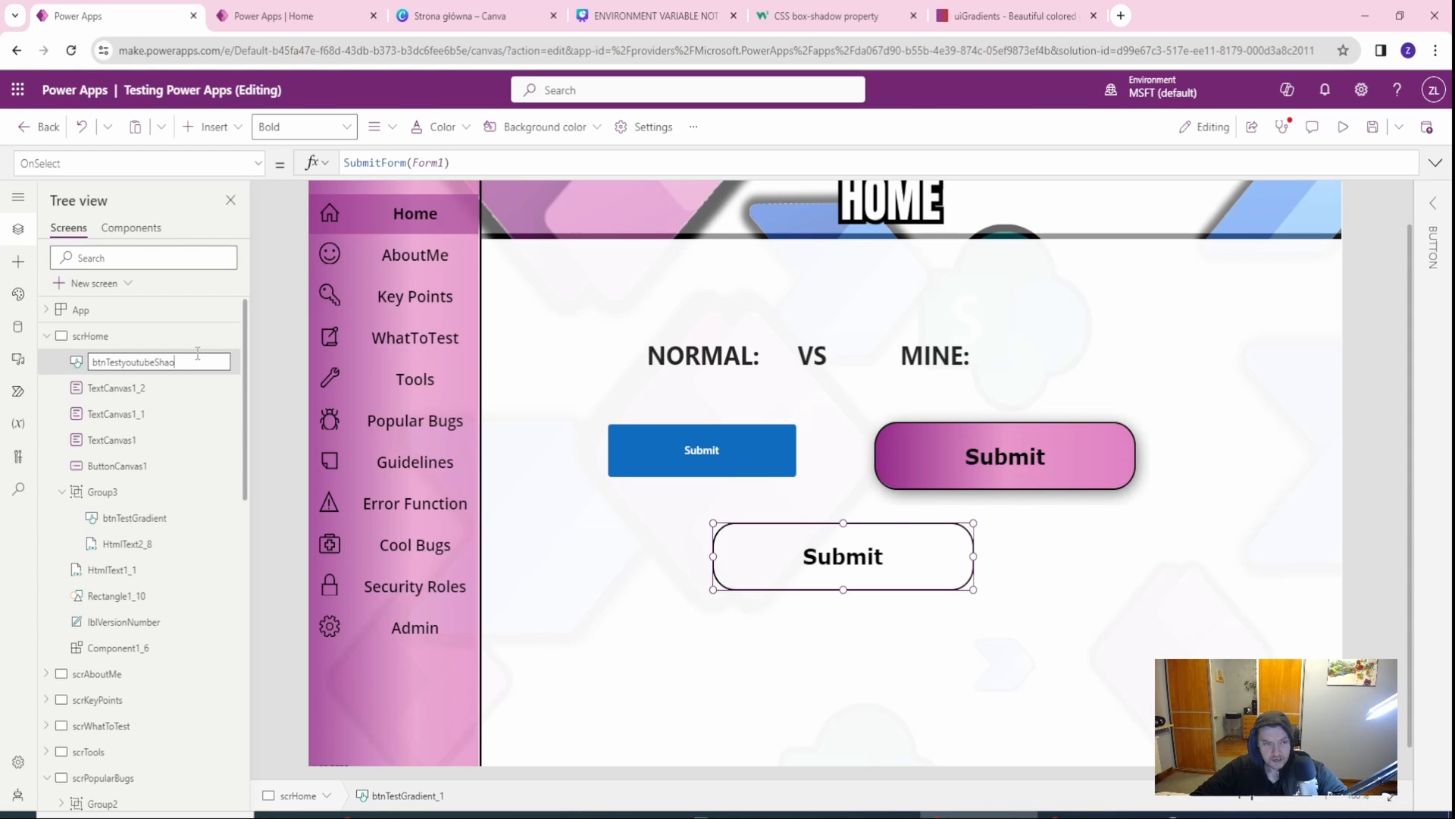
type("adow")
left_click(714, 751)
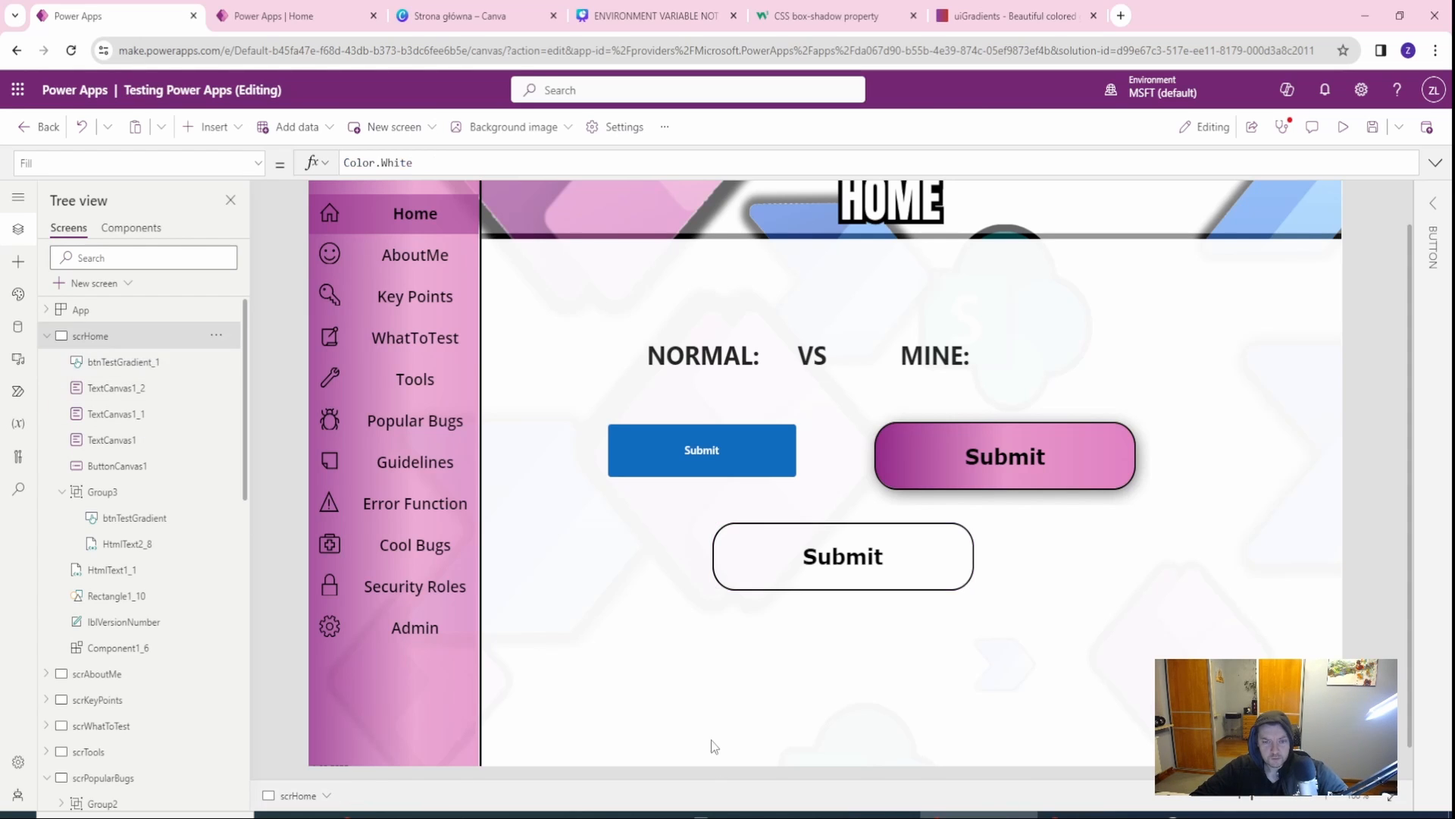
Step: Display the Fill property of btnTestyoutubeShadow to check its formula
left_click(771, 539)
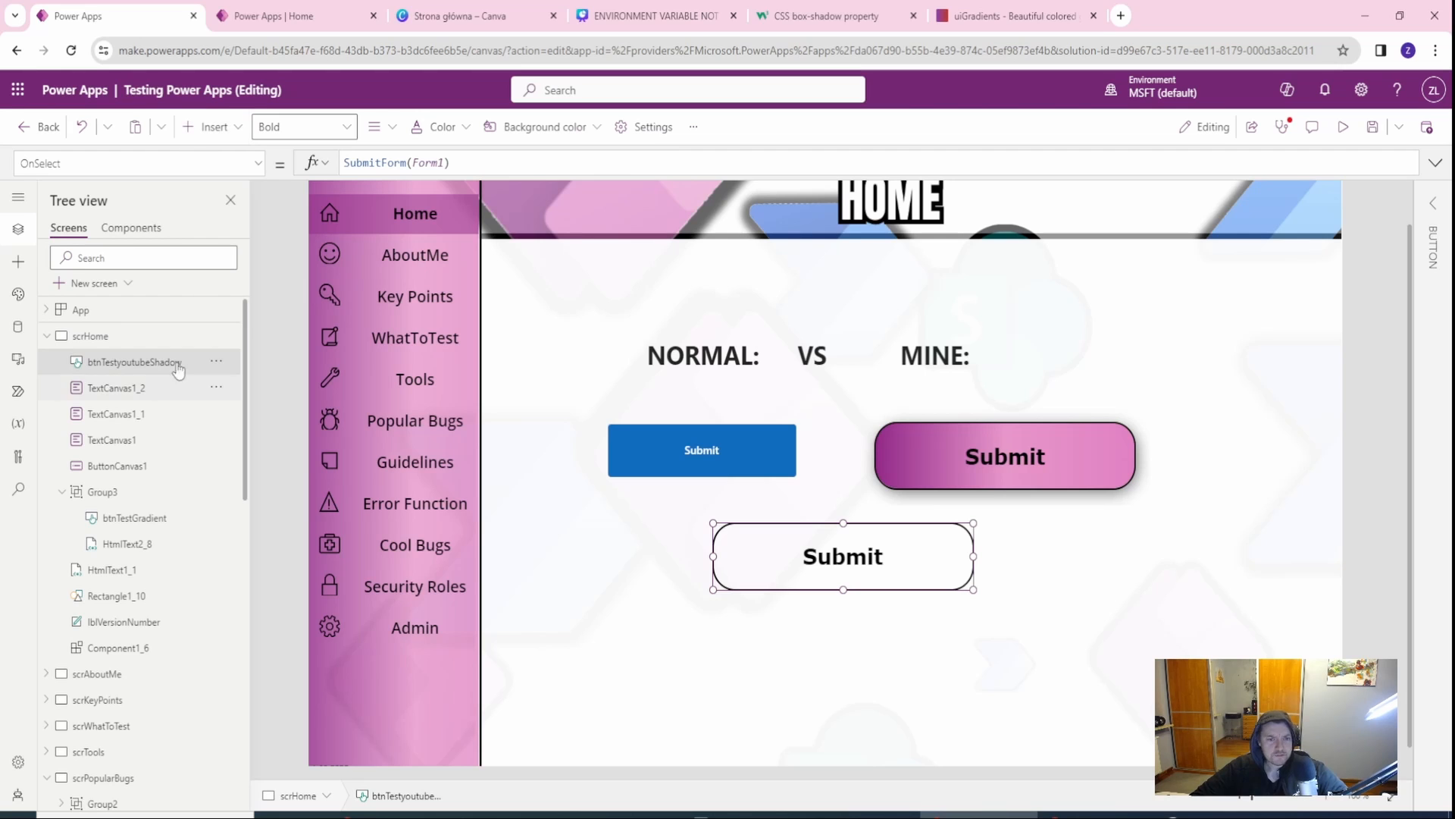
left_click(257, 166)
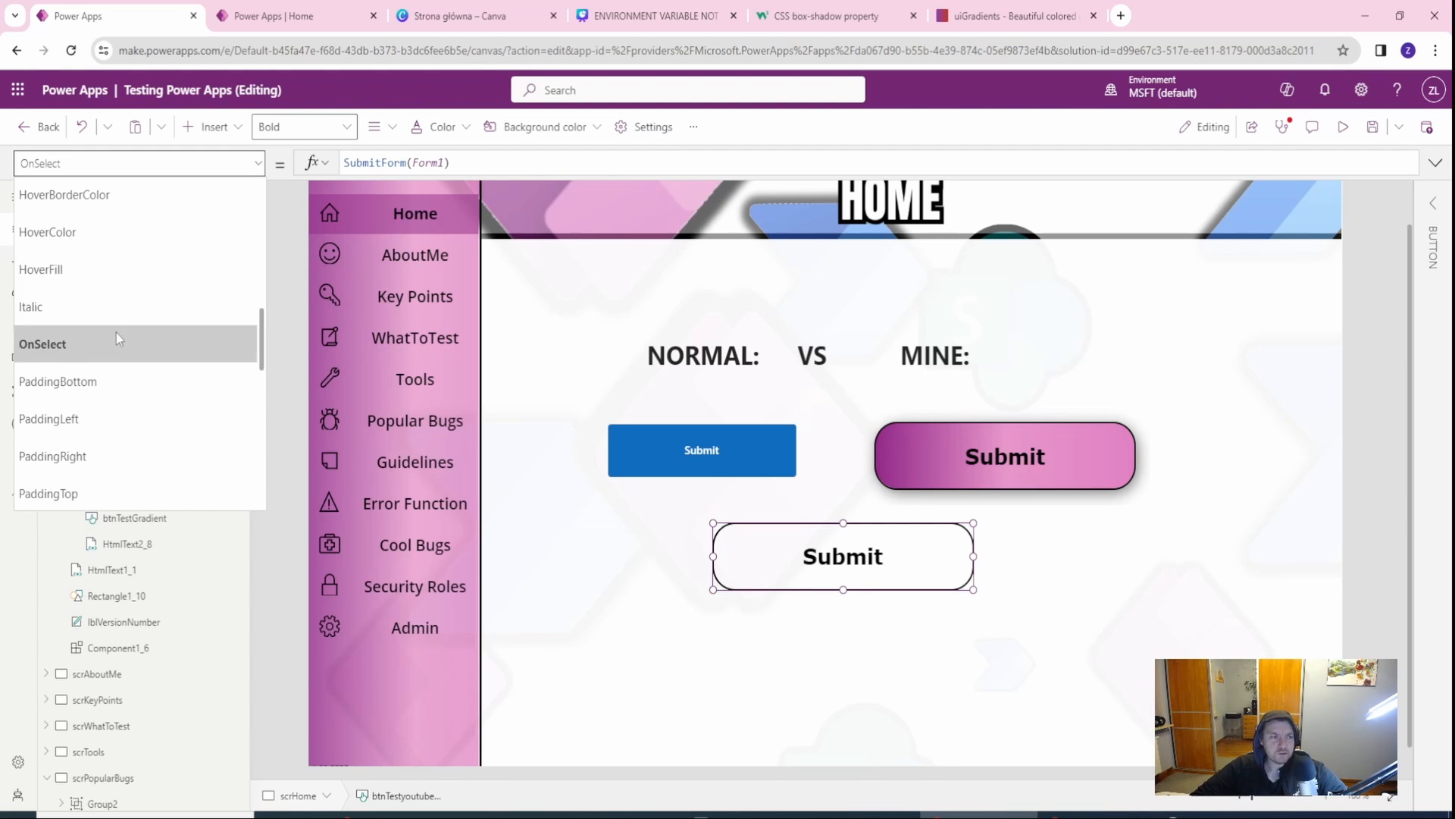
scroll(121, 309, "up", 8)
scroll(114, 308, "down", 2)
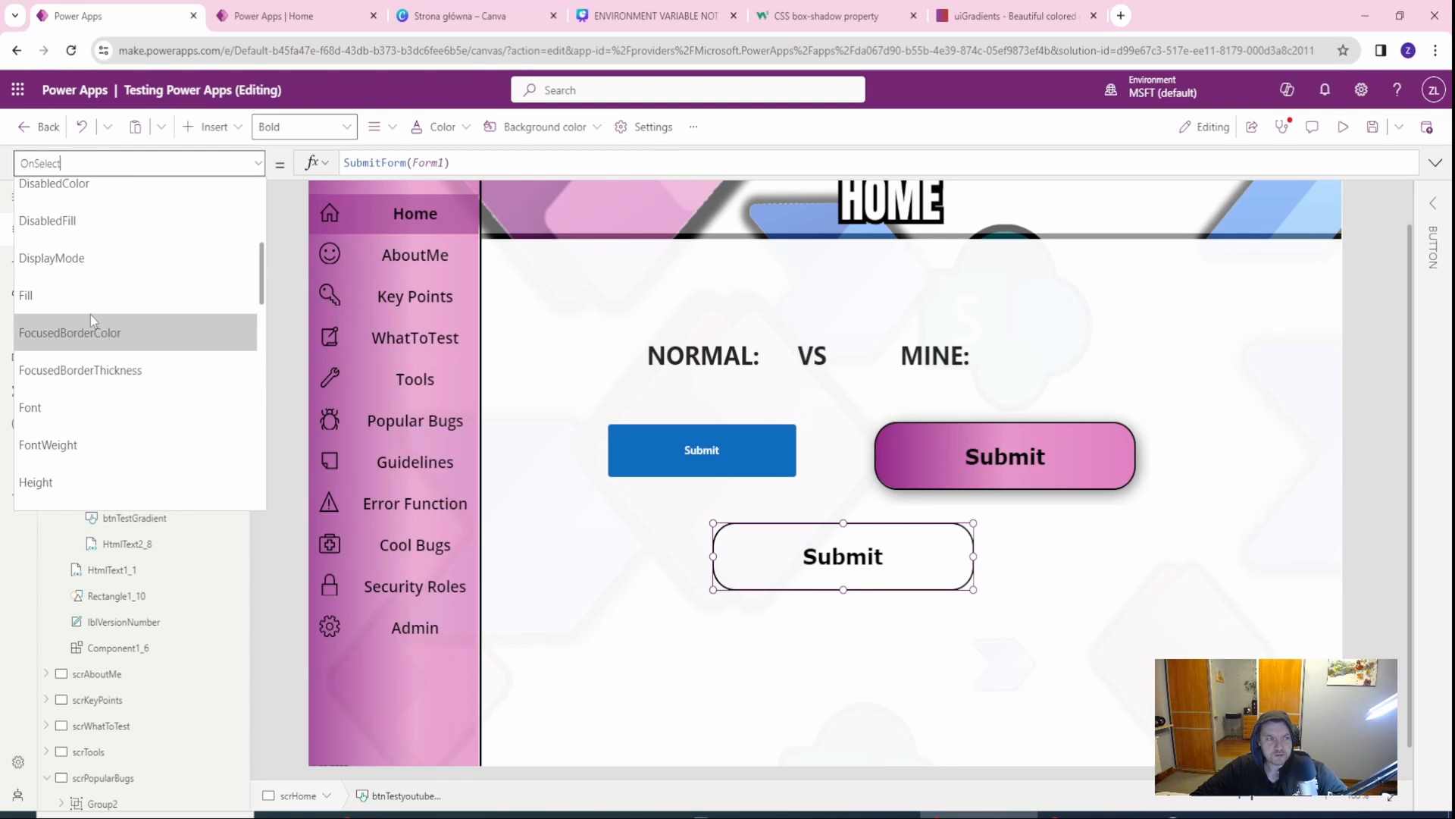
left_click(90, 318)
Step: Insert an HTML text control on scrHome and place it just below the copied Submit button
left_click(90, 336)
left_click(209, 126)
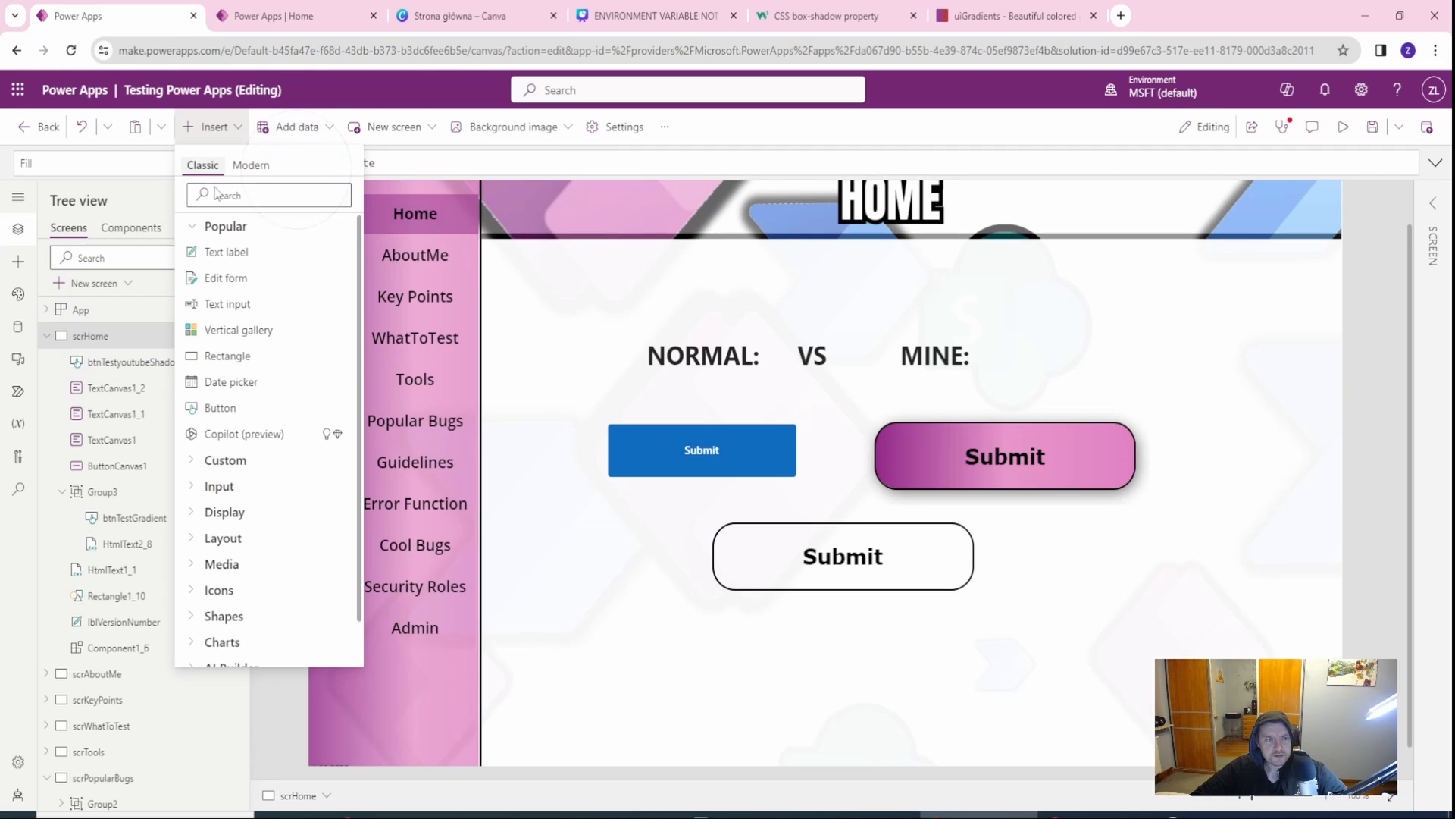
left_click(235, 196)
type("html")
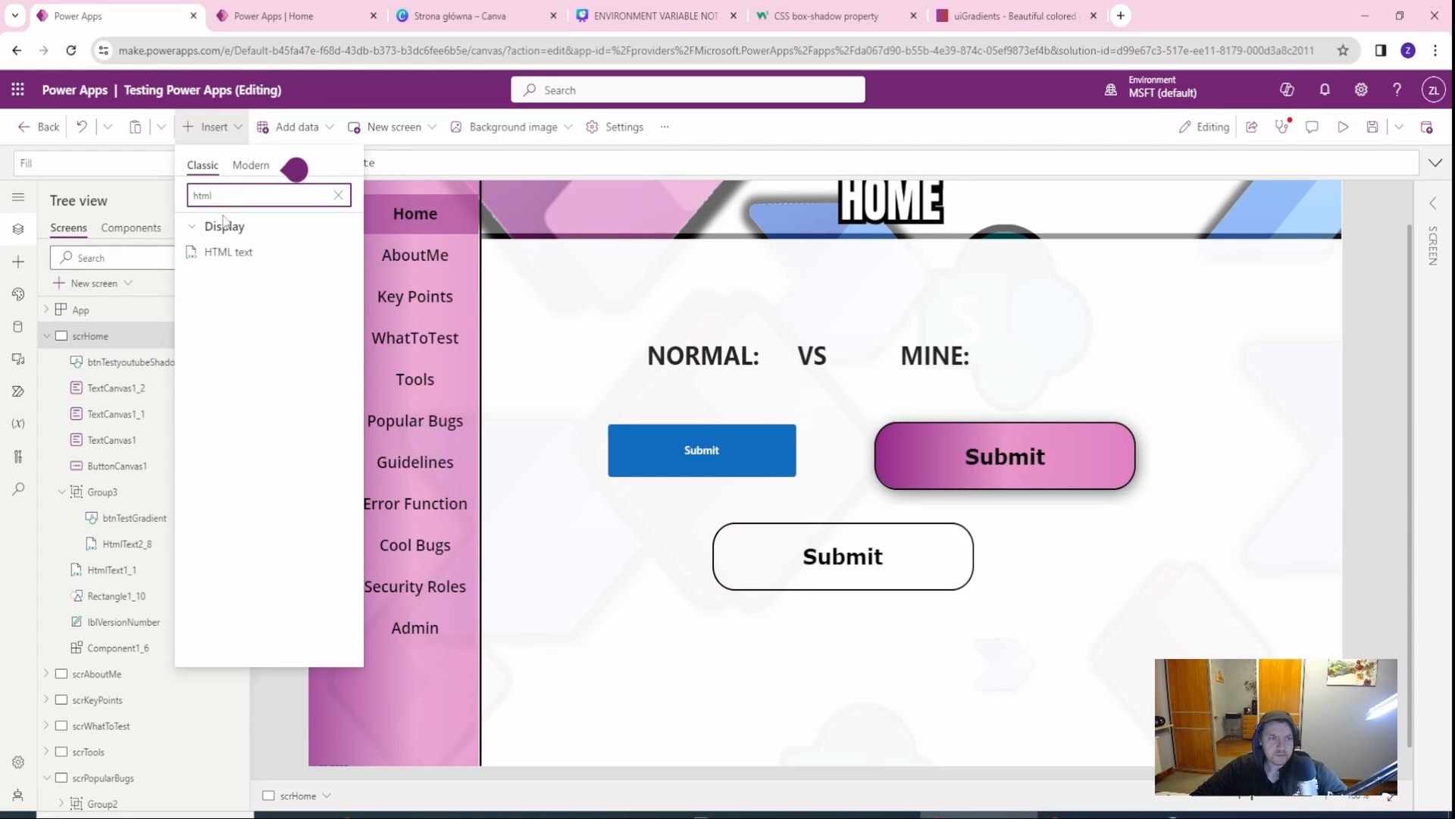
left_click(231, 250)
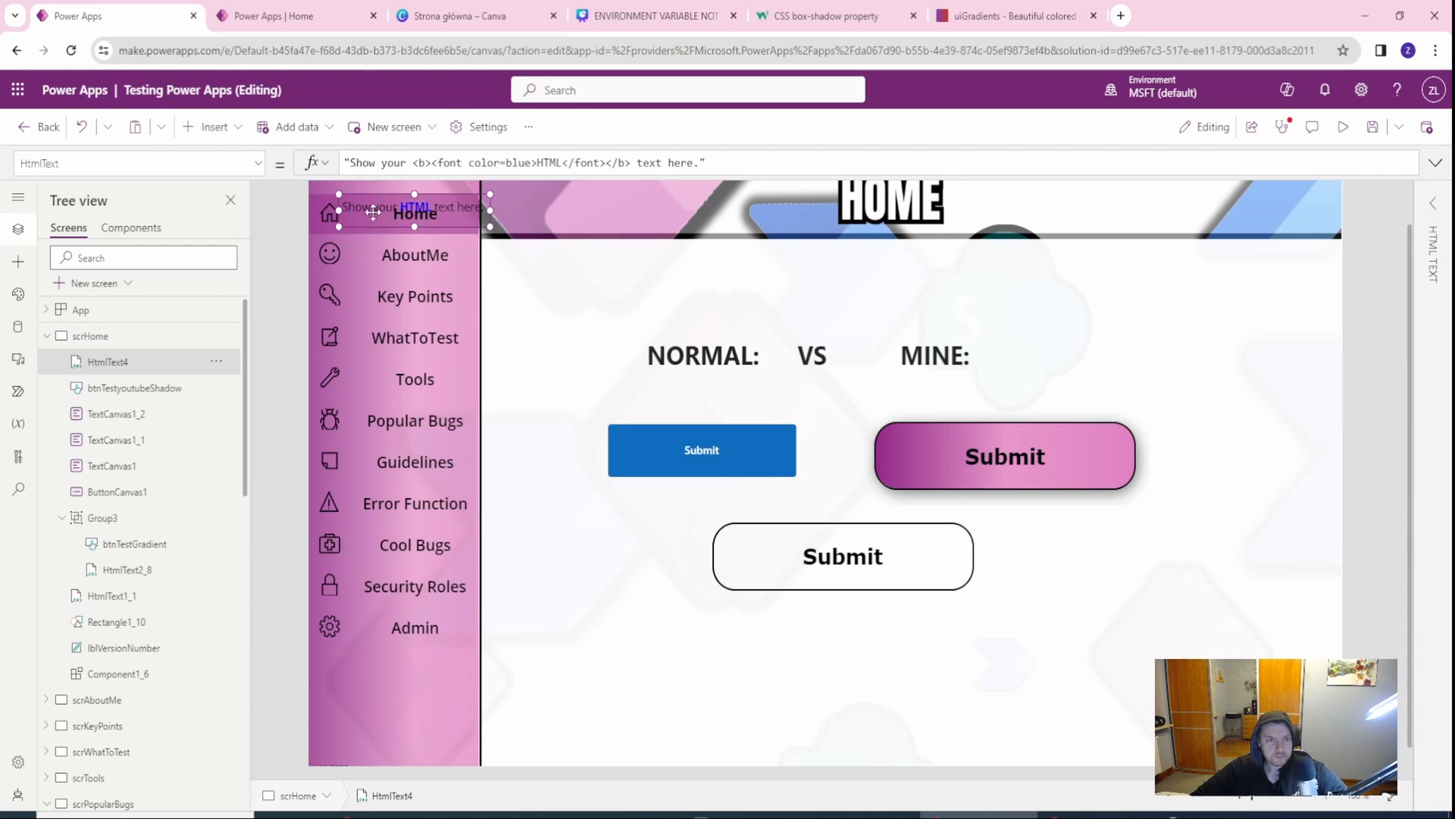
left_click_drag(374, 213, 737, 639)
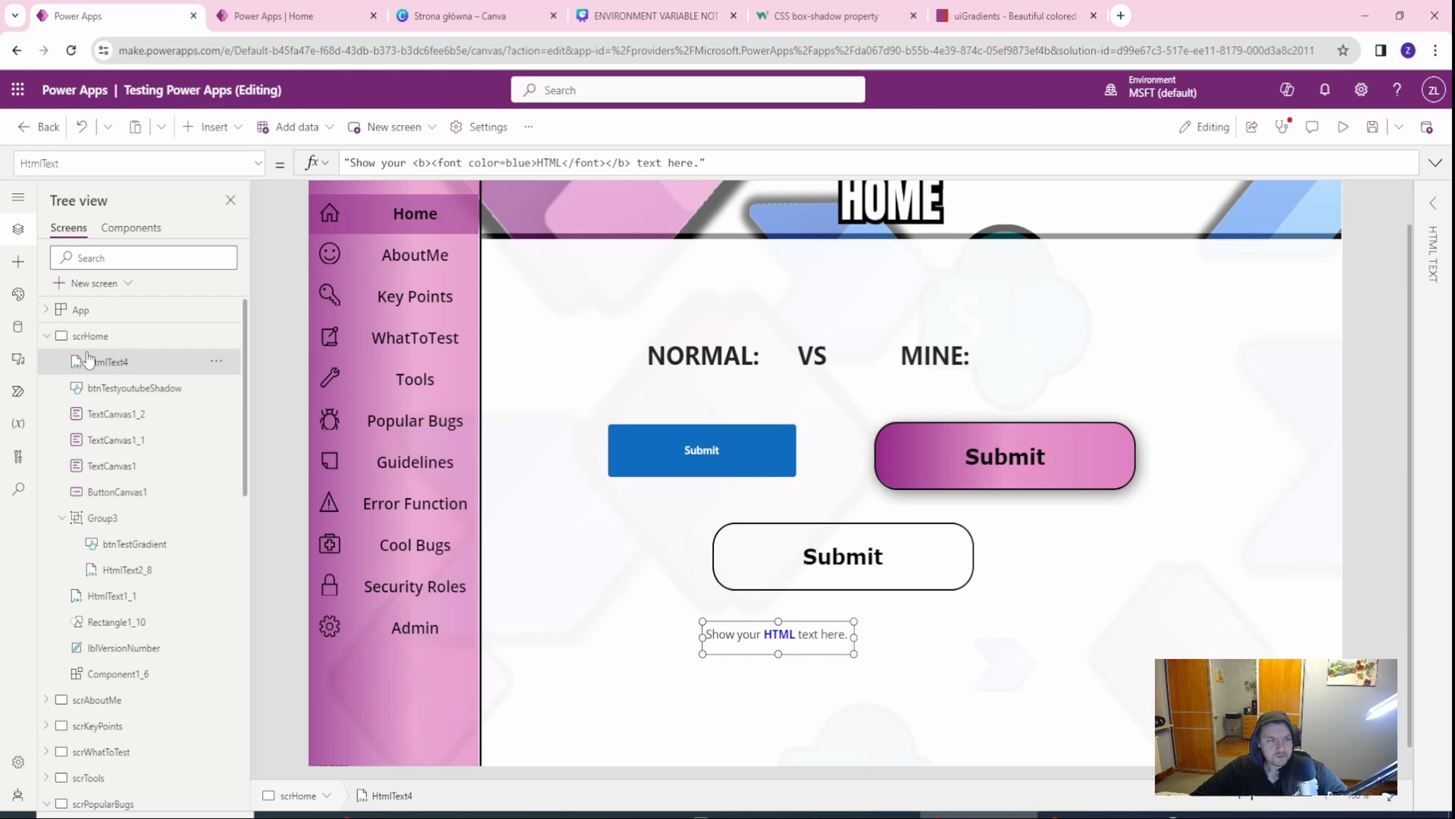
Step: Group btnTestyoutubeShadow with the new HTML text control and expand the group in the tree
left_click(114, 388)
left_click(214, 365, "ctrl")
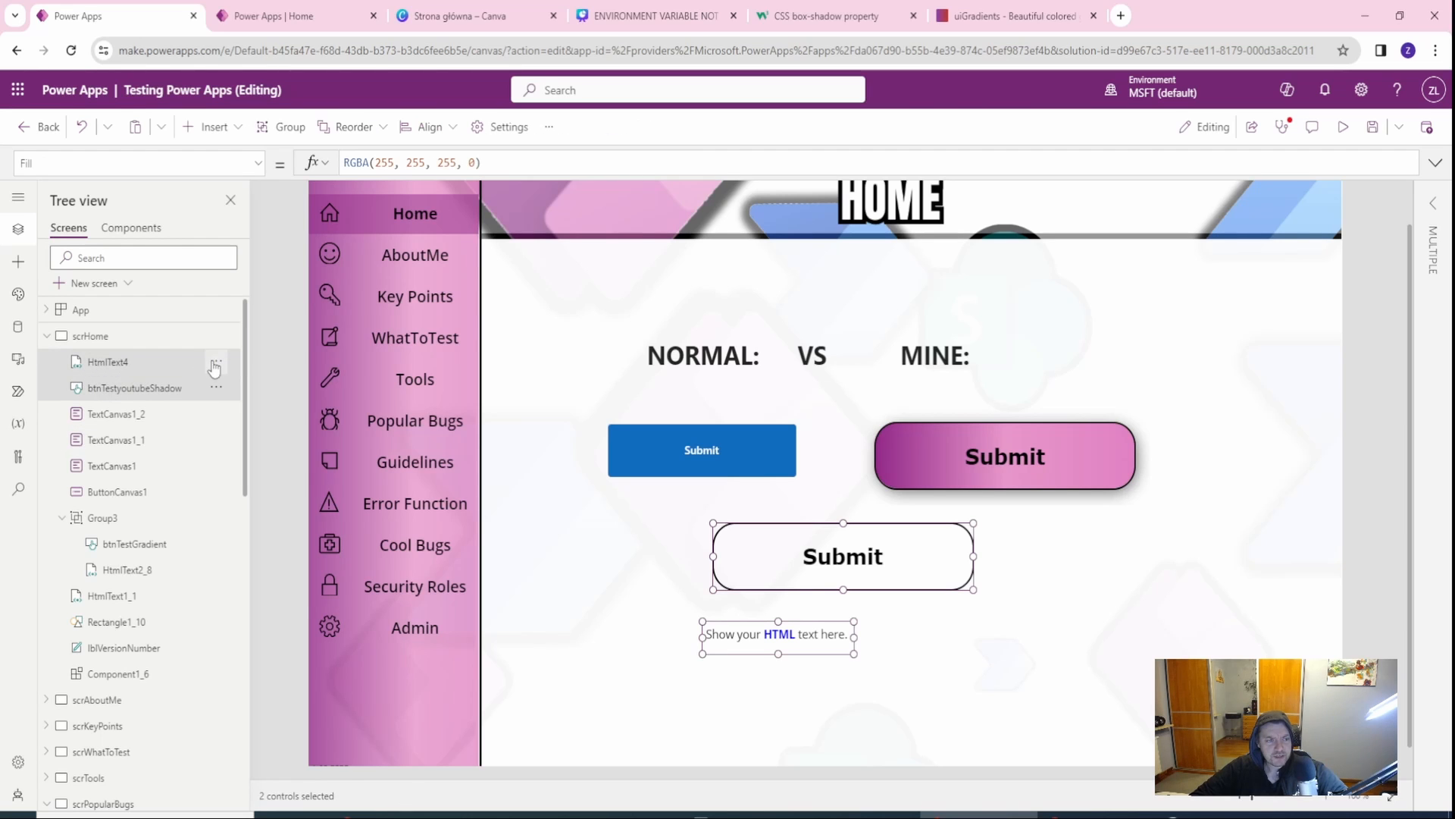
left_click(215, 368)
left_click(231, 503)
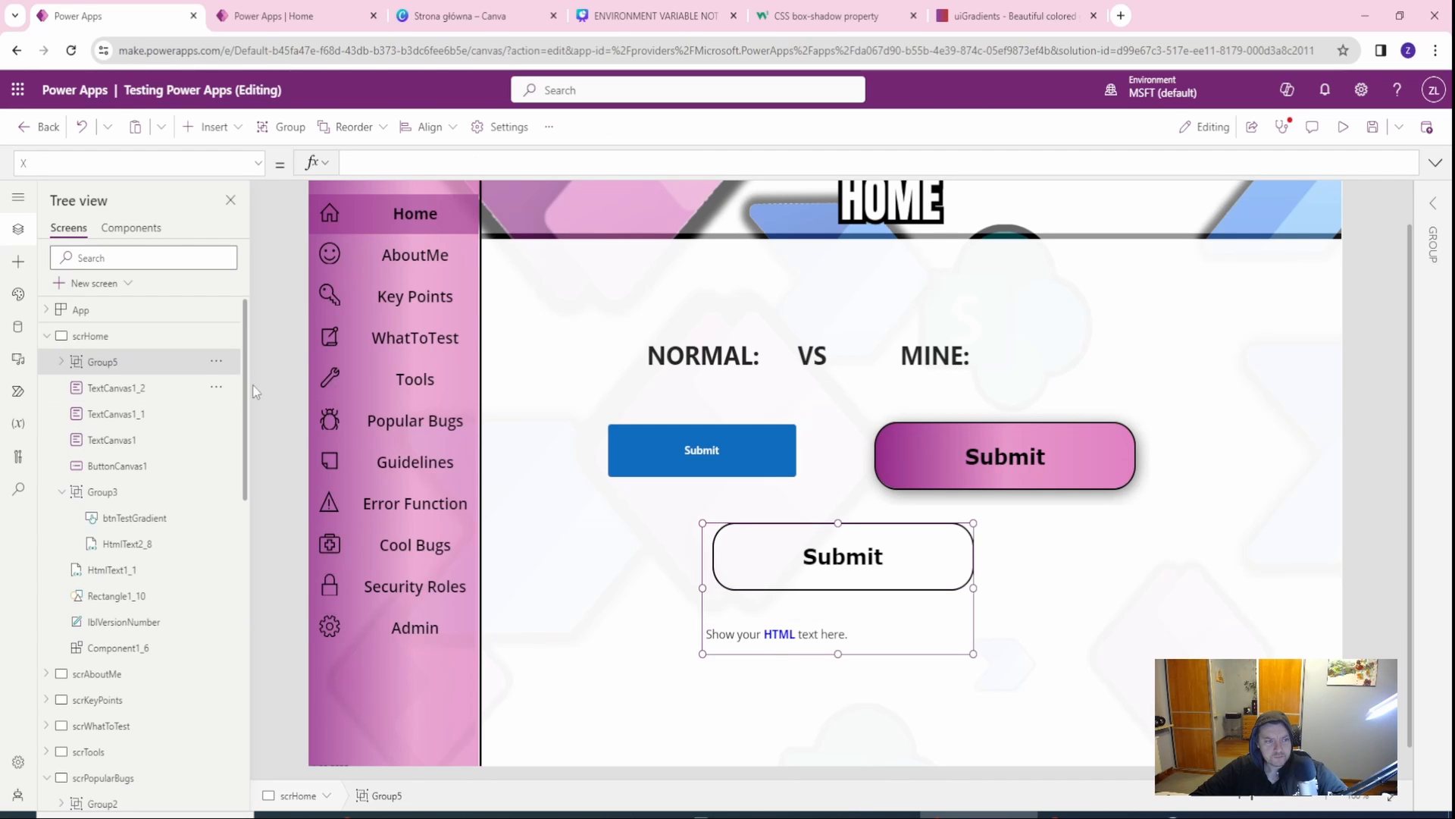
left_click(62, 362)
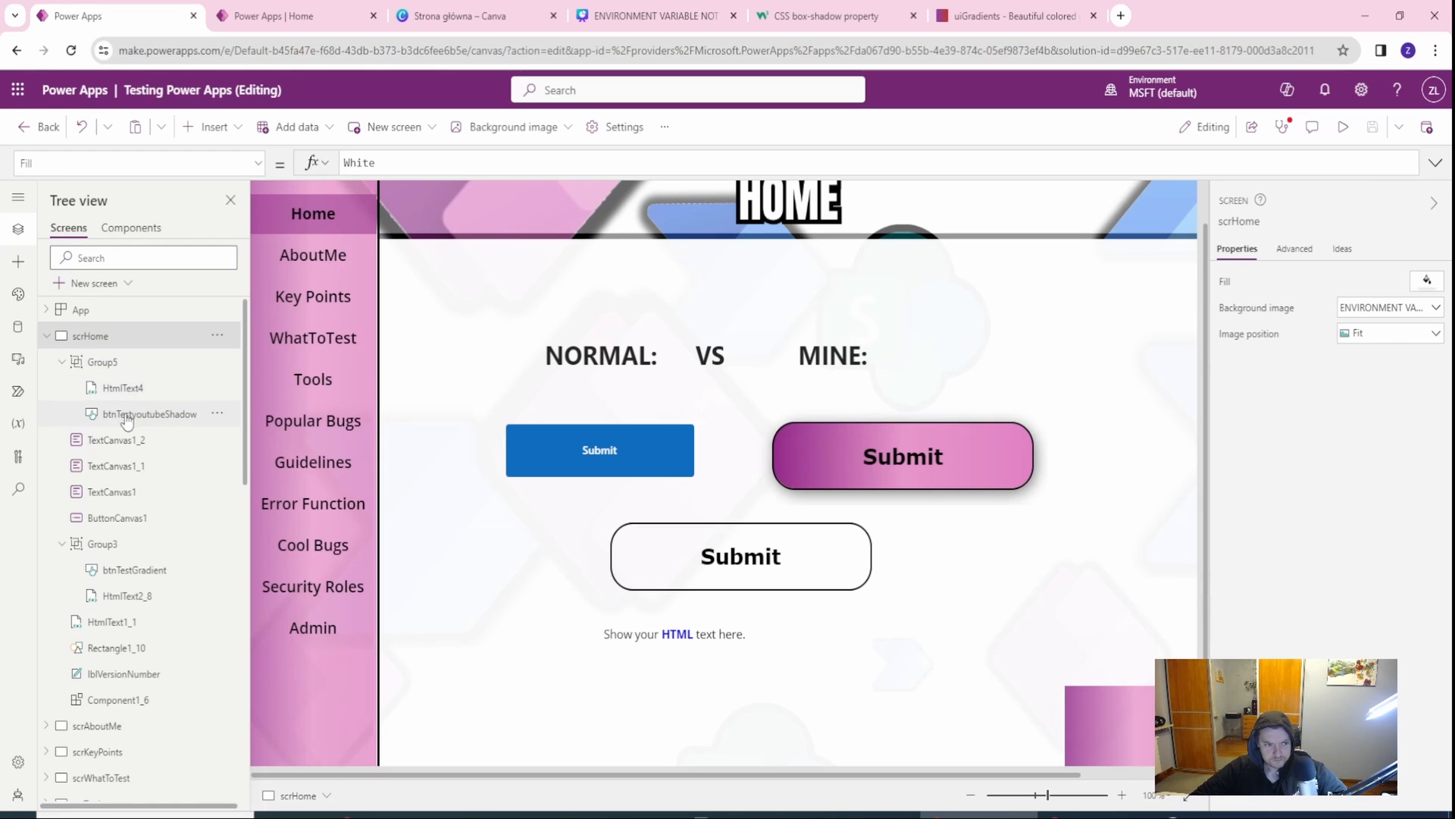
Step: Bring btnTestyoutubeShadow to the front so it sits above HtmlText4 within the group
left_click(121, 389)
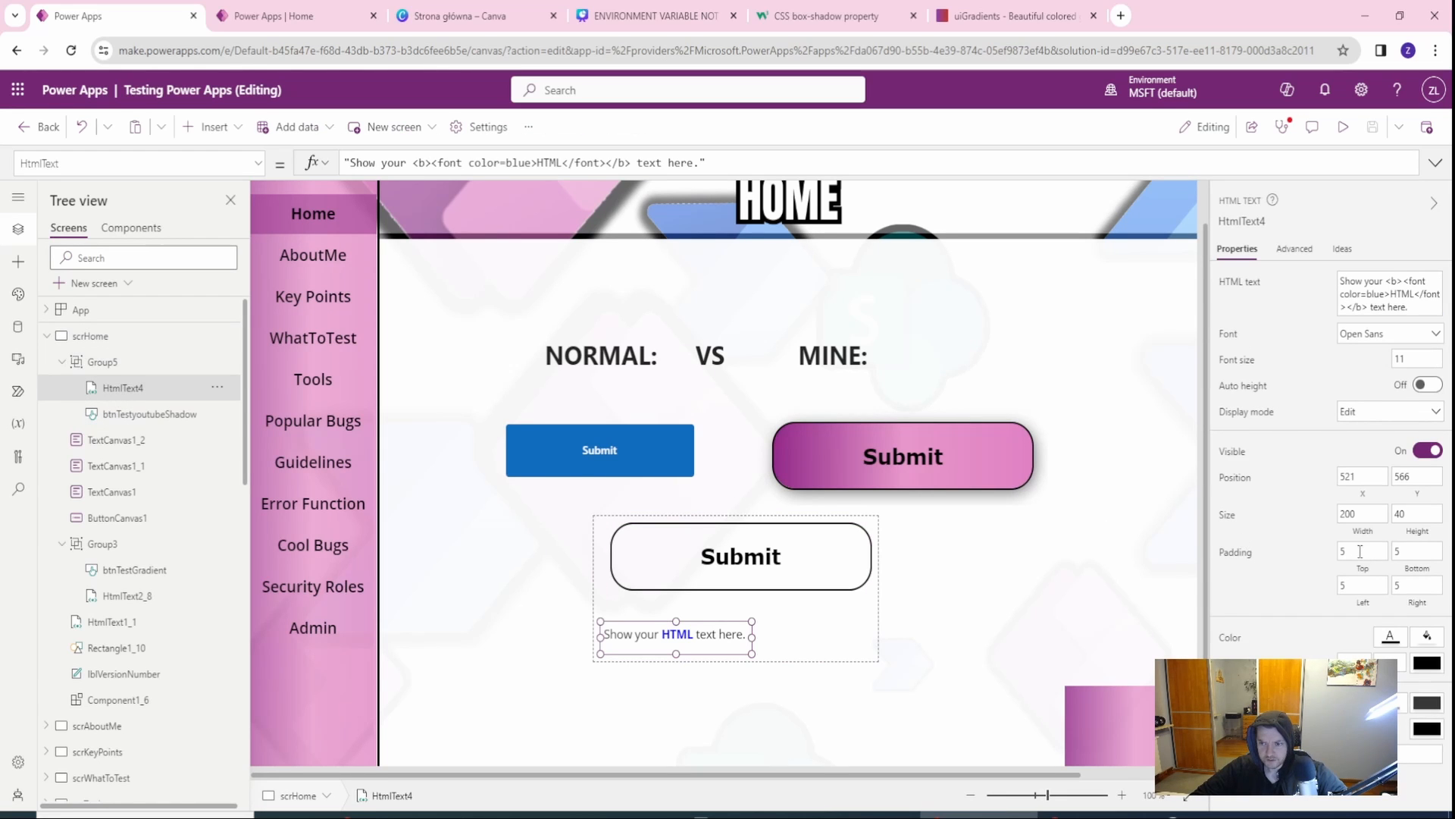
left_click(1360, 551)
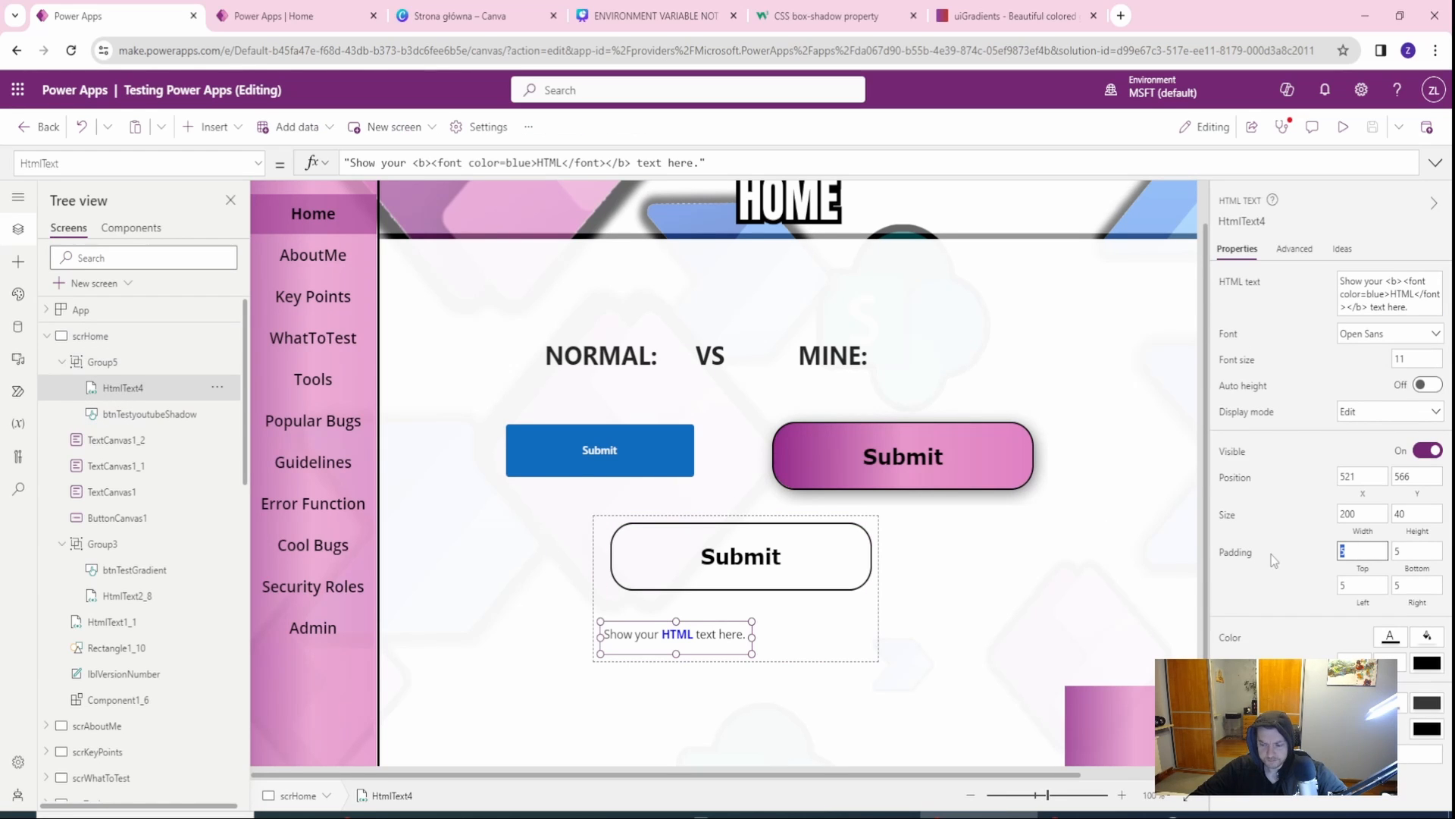
left_click(151, 414)
left_click(218, 413)
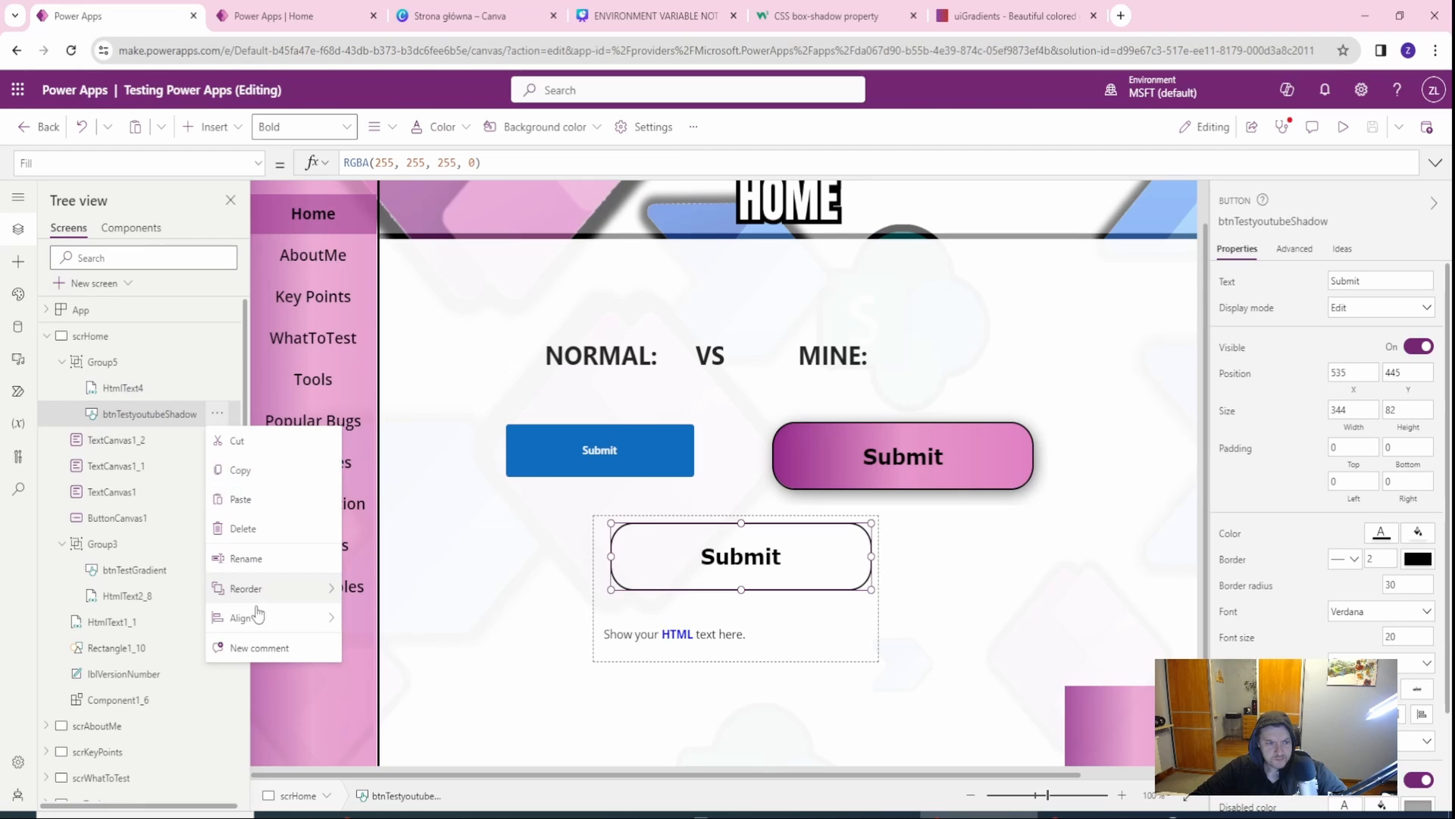
mouse_move(244, 588)
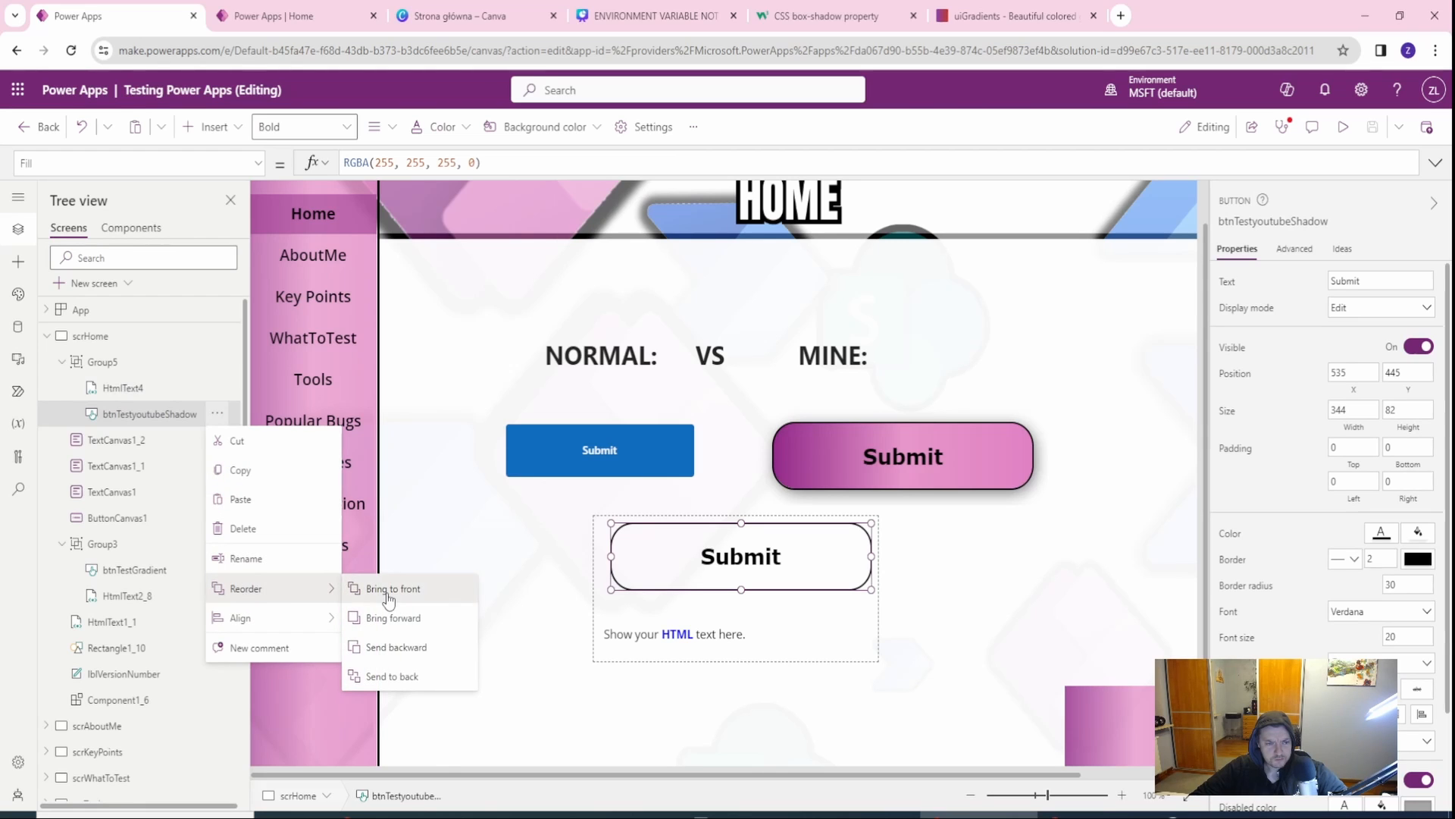
left_click(388, 589)
Step: Set the top, bottom, left and right padding of HtmlText4 to 0
left_click(121, 414)
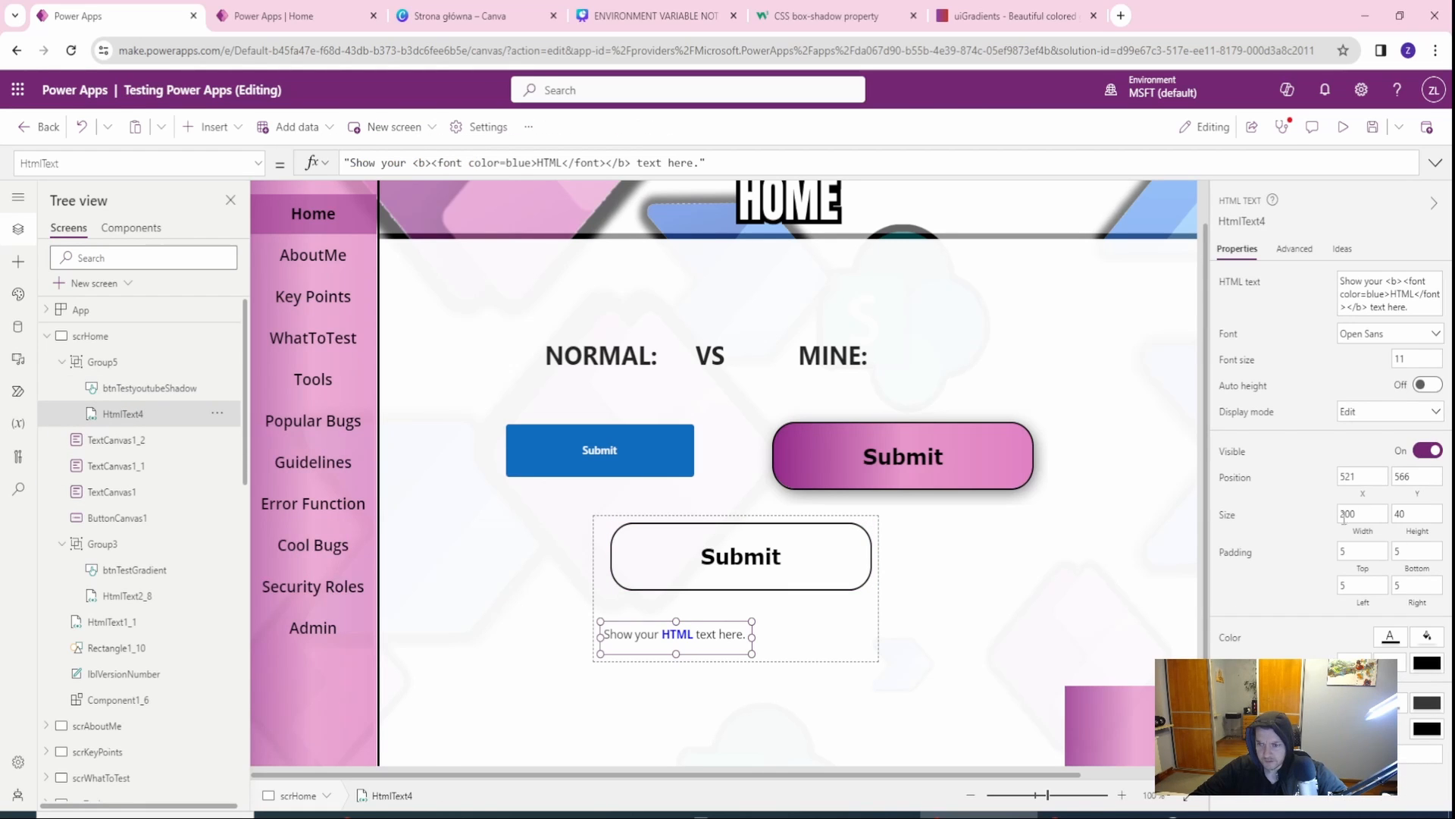
left_click(1351, 549)
type("0")
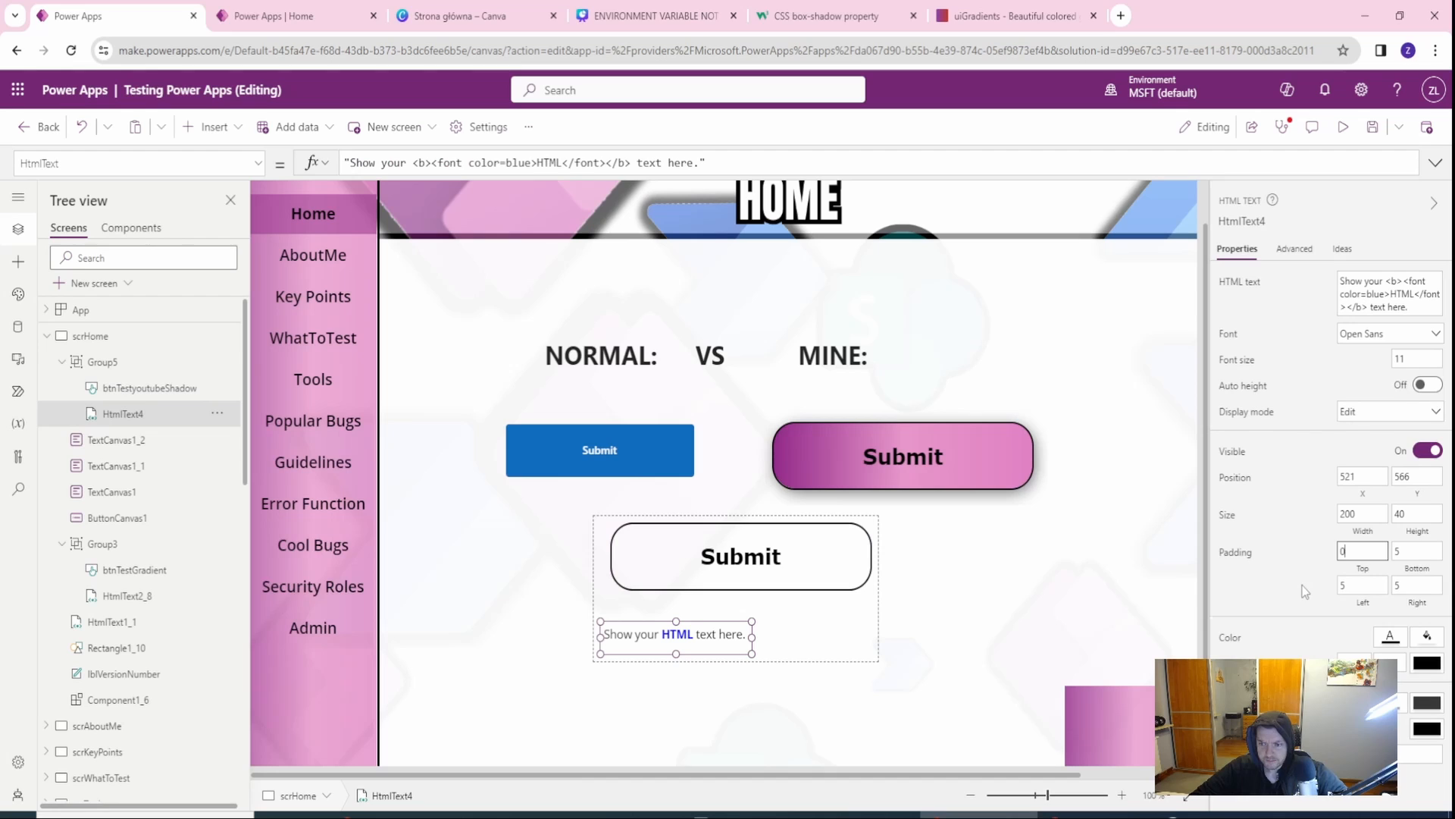
left_click(1357, 585)
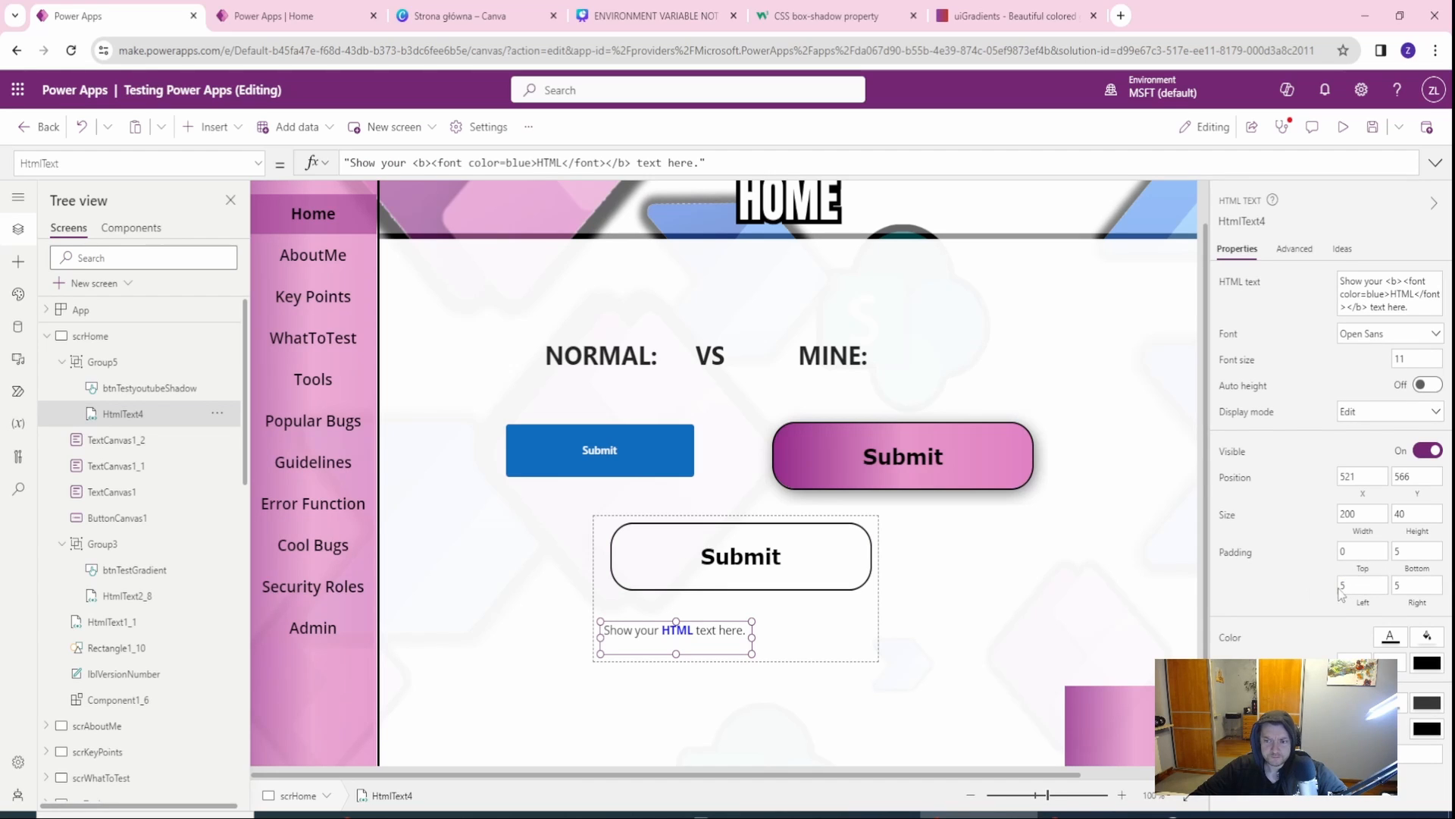
left_click(1408, 552)
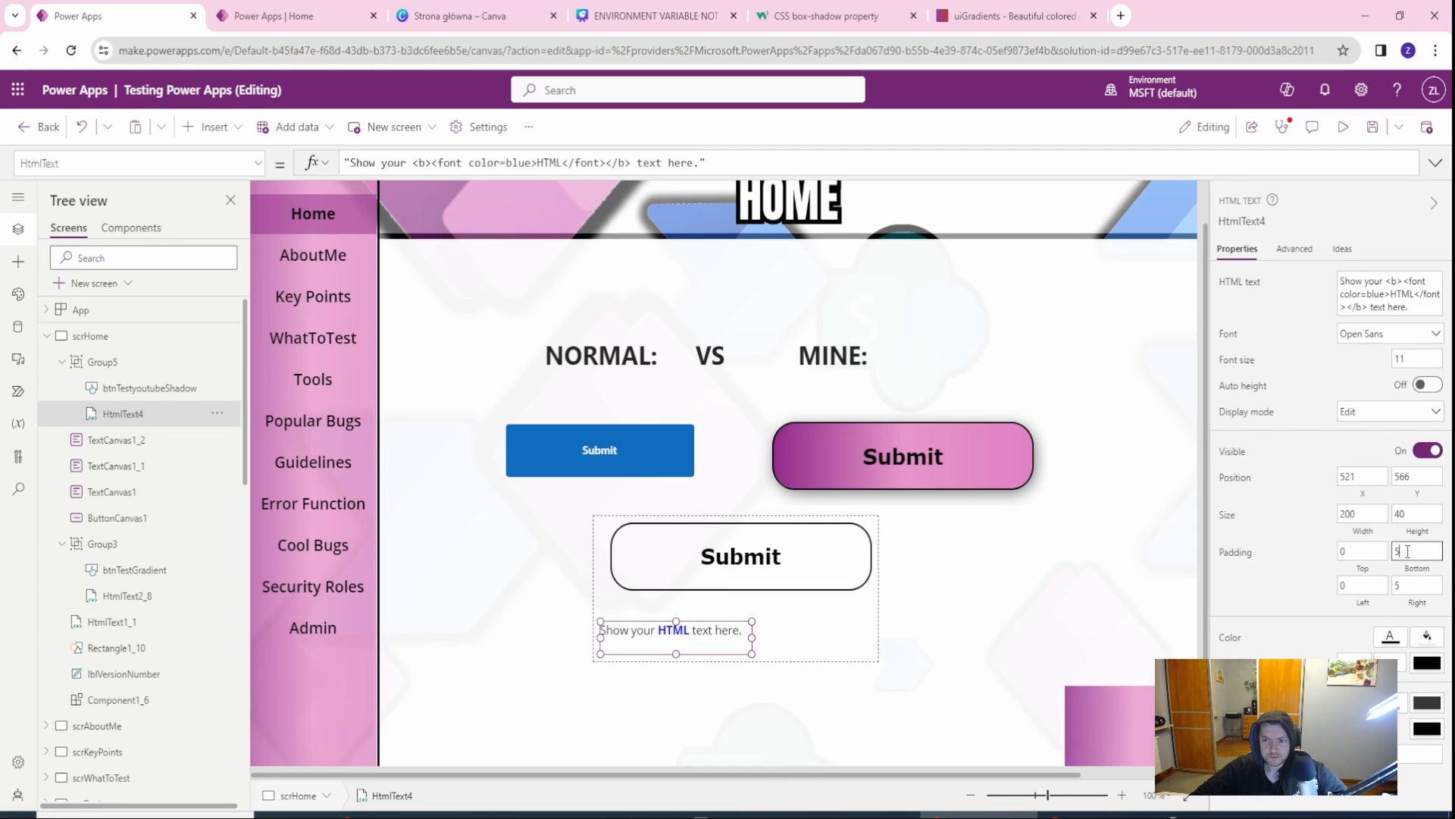
left_click(1243, 579)
double_click(1420, 584)
type("0")
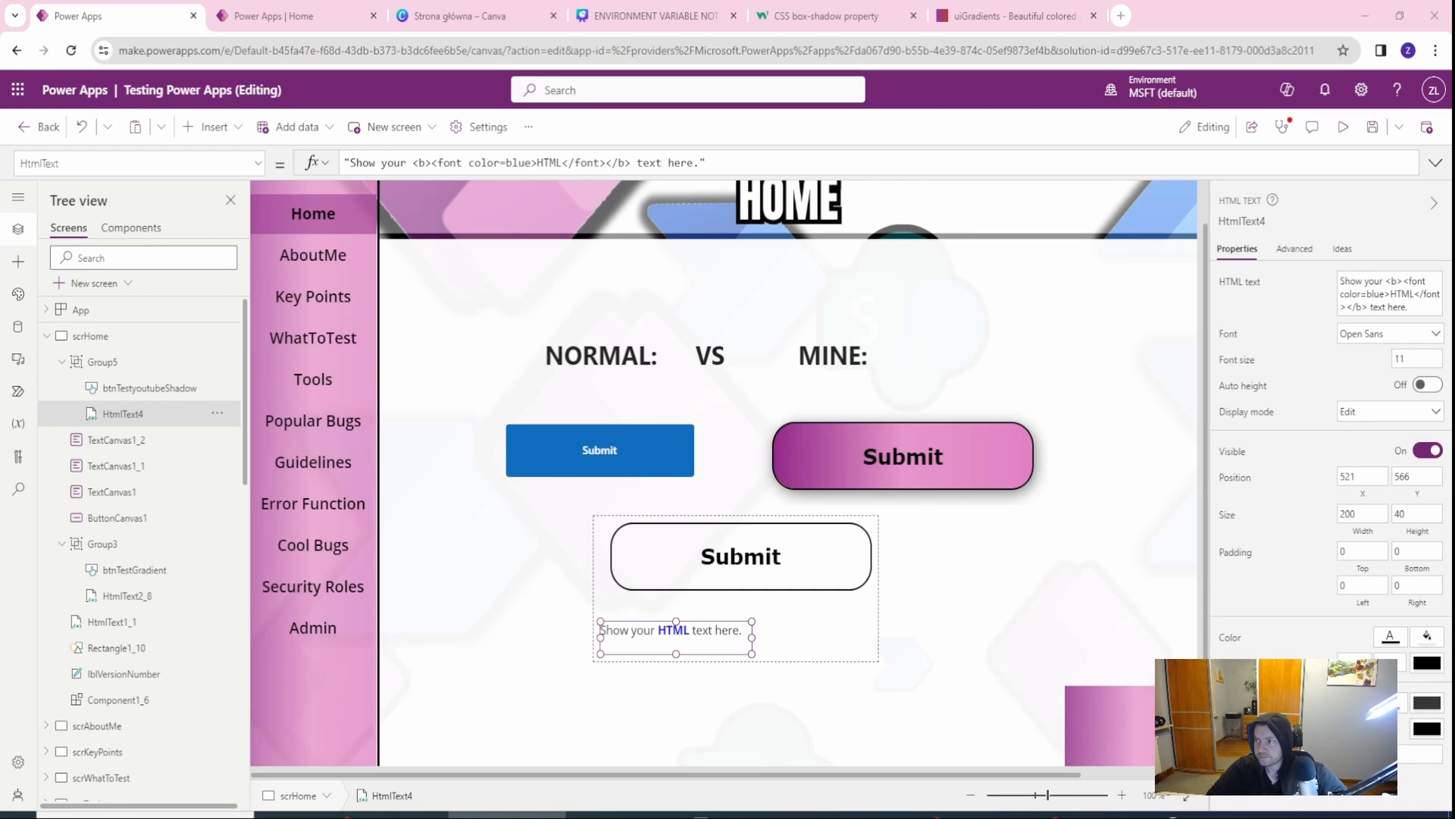
Step: Open the App object's OnStart formula in an enlarged formula editor and go to its end
left_click(80, 317)
left_click(258, 168)
type("OnStart")
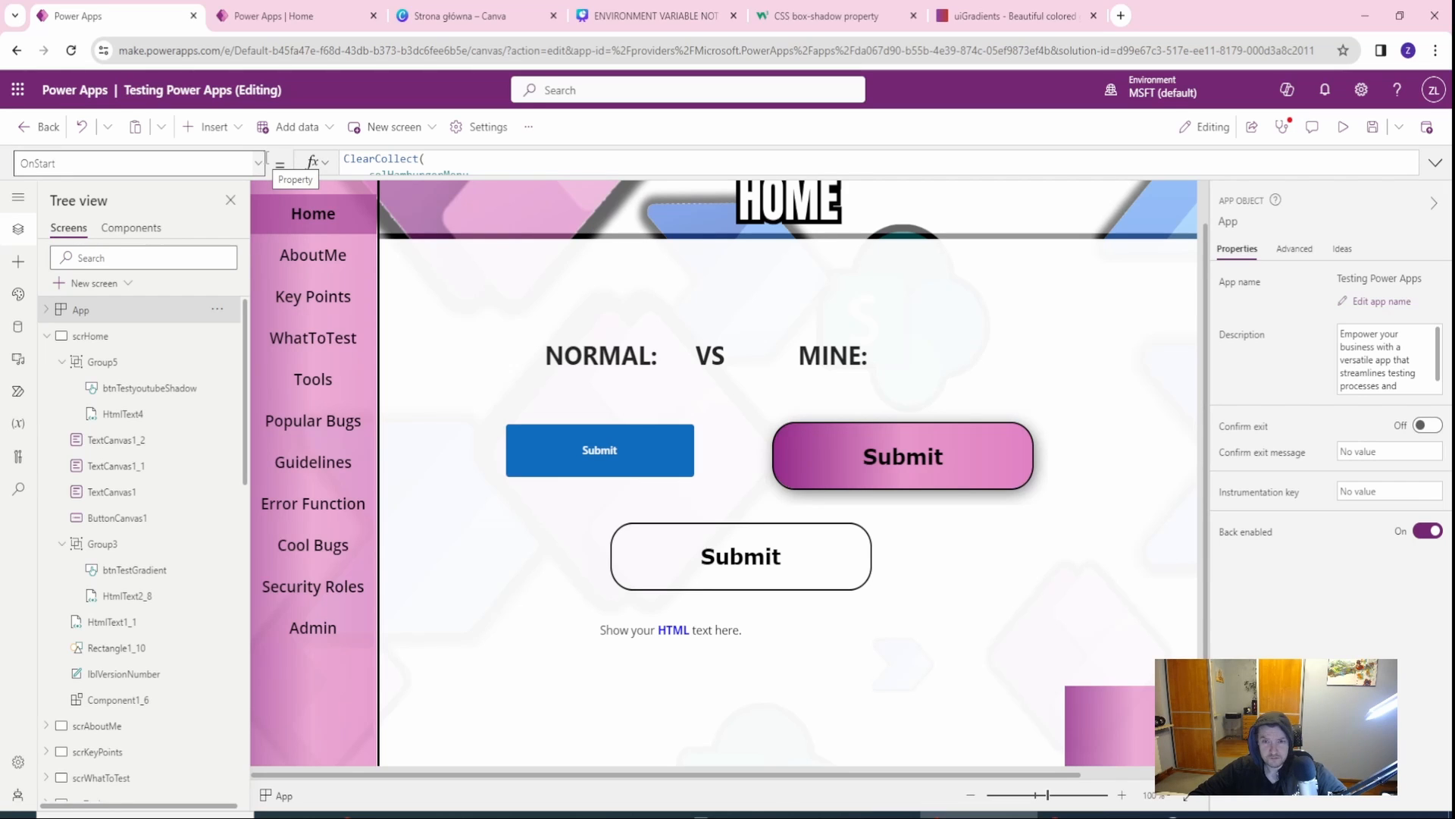
left_click(259, 166)
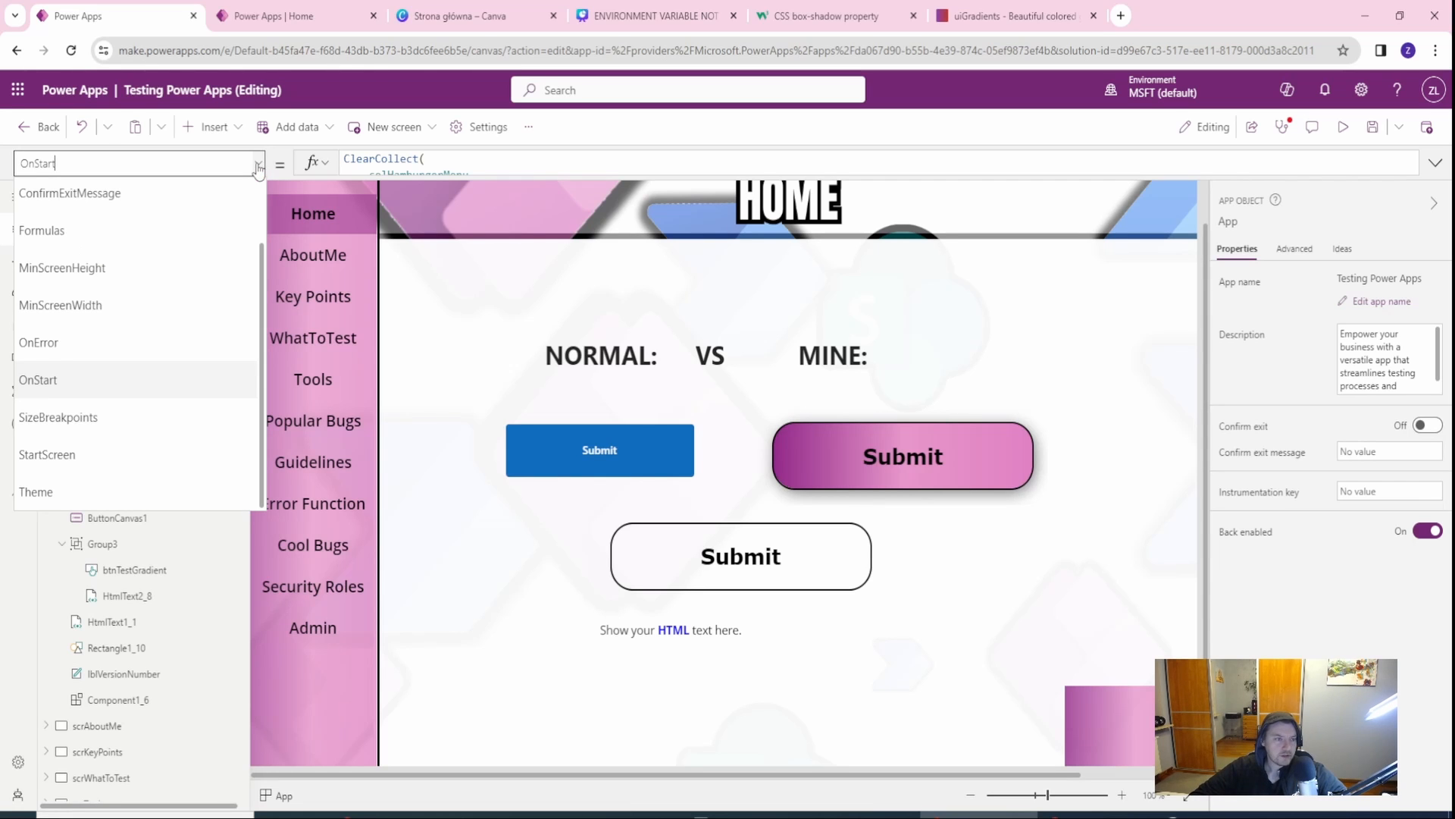
left_click(260, 166)
left_click_drag(383, 176, 382, 553)
scroll(501, 392, "down", 10)
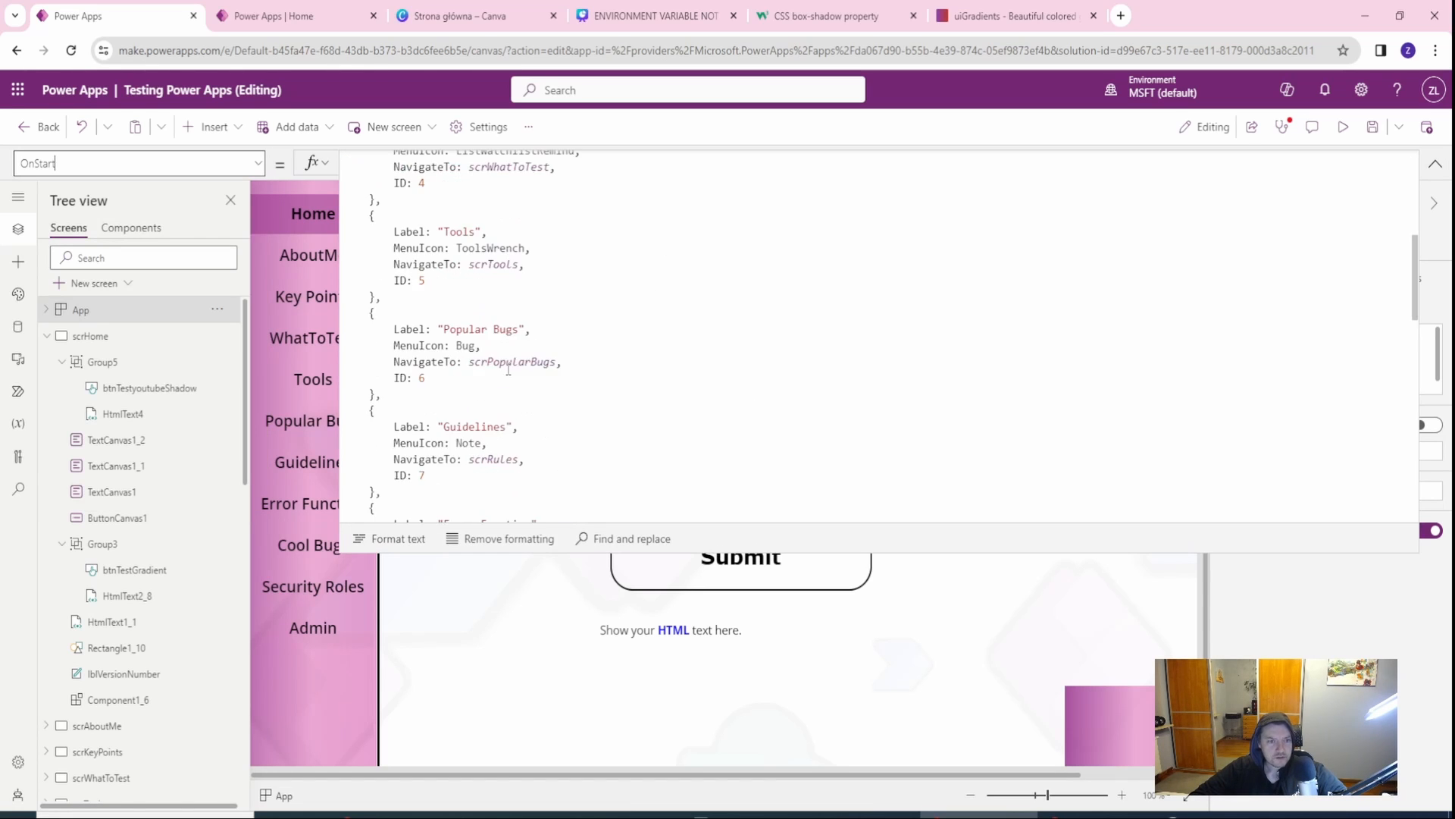
Step: Add the line Set(varButtonGradientmargain, 20) at the end of the App's OnStart formula
left_click(406, 499)
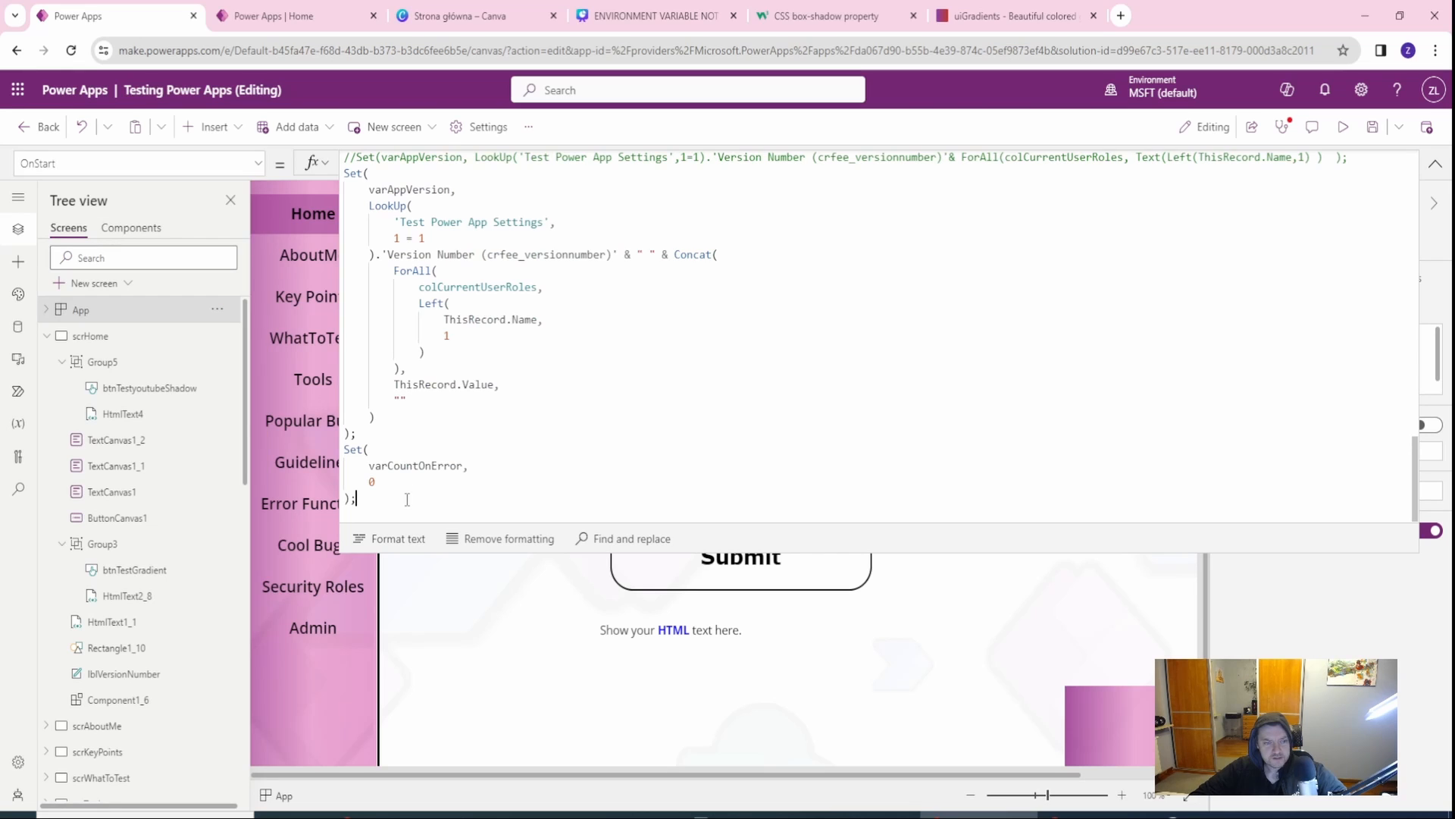
key("Return")
type("(varButtonGradientmargain, 20)")
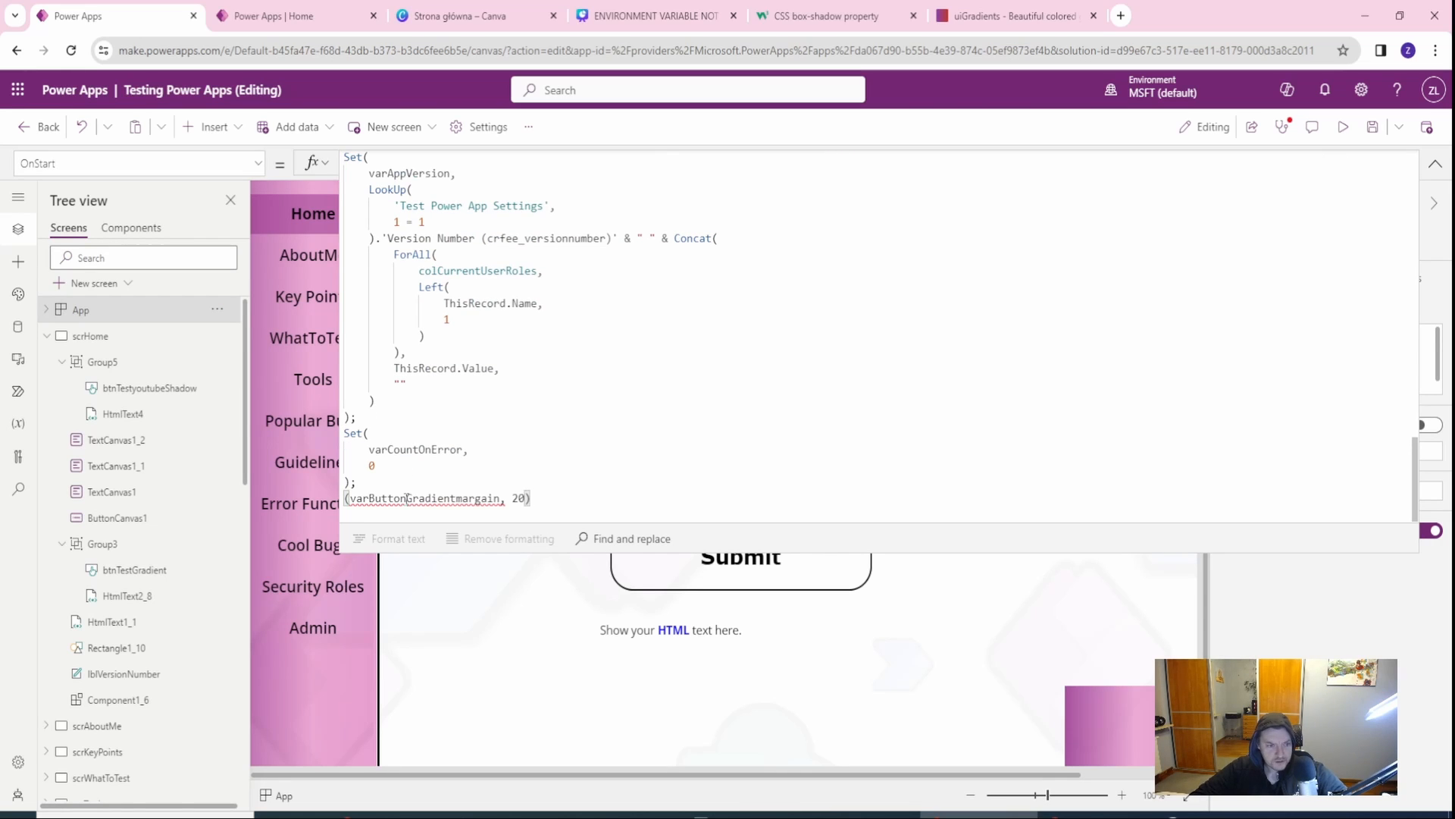
left_click(347, 500)
type("Set")
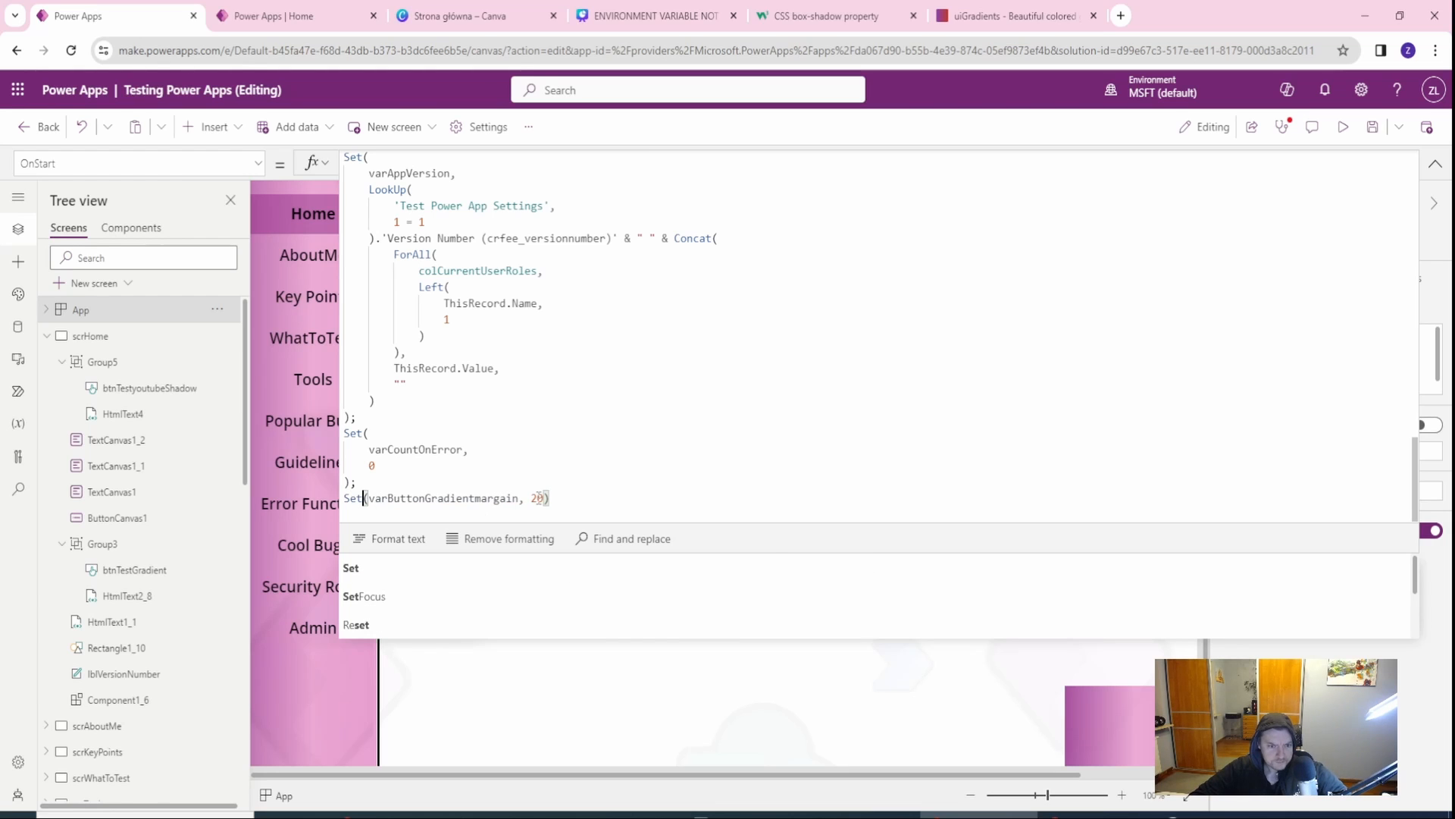
left_click(640, 491)
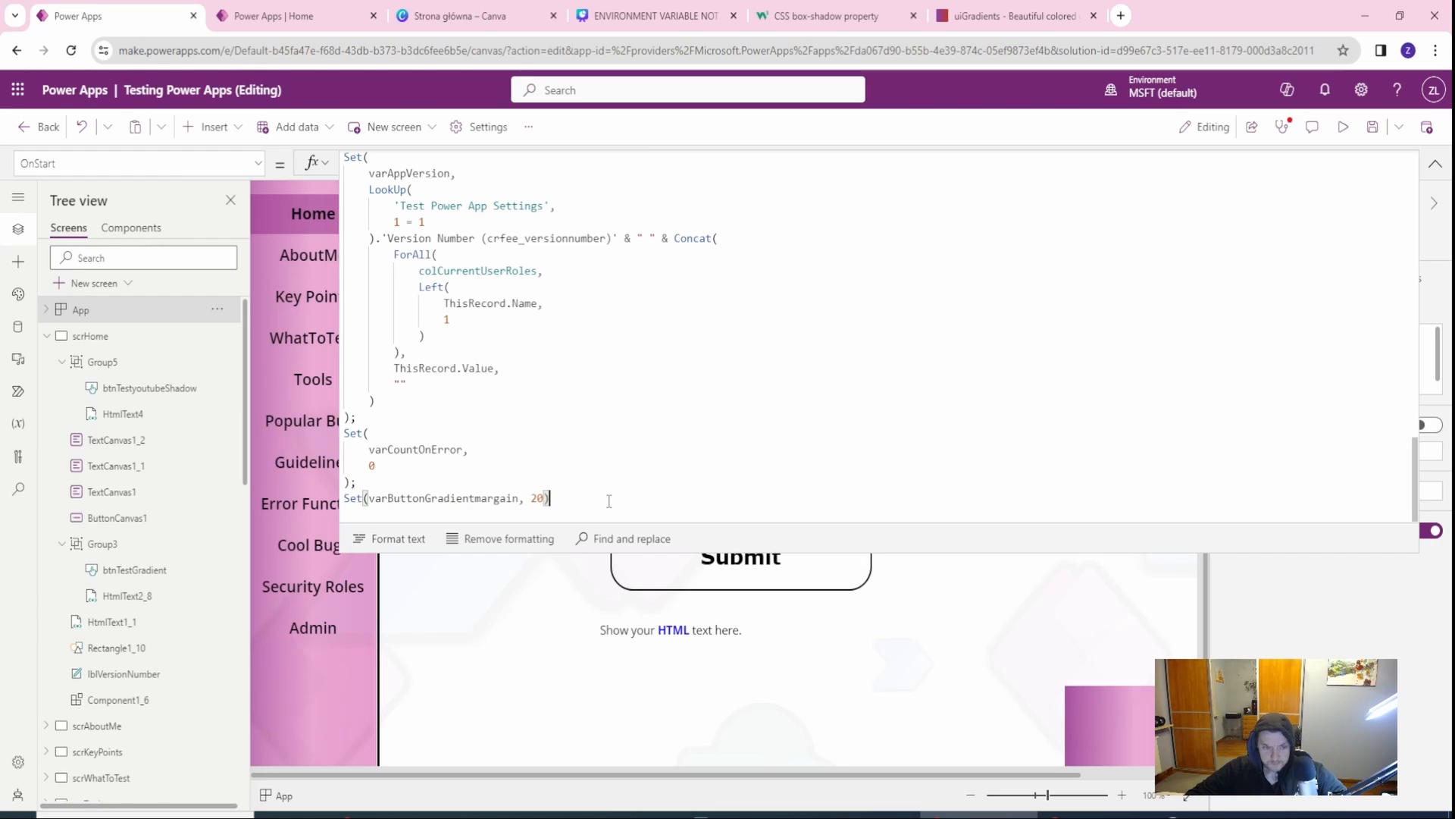
Step: End the new Set line with a semicolon, run the App's OnStart and collapse the enlarged formula editor
type(";")
double_click(443, 498)
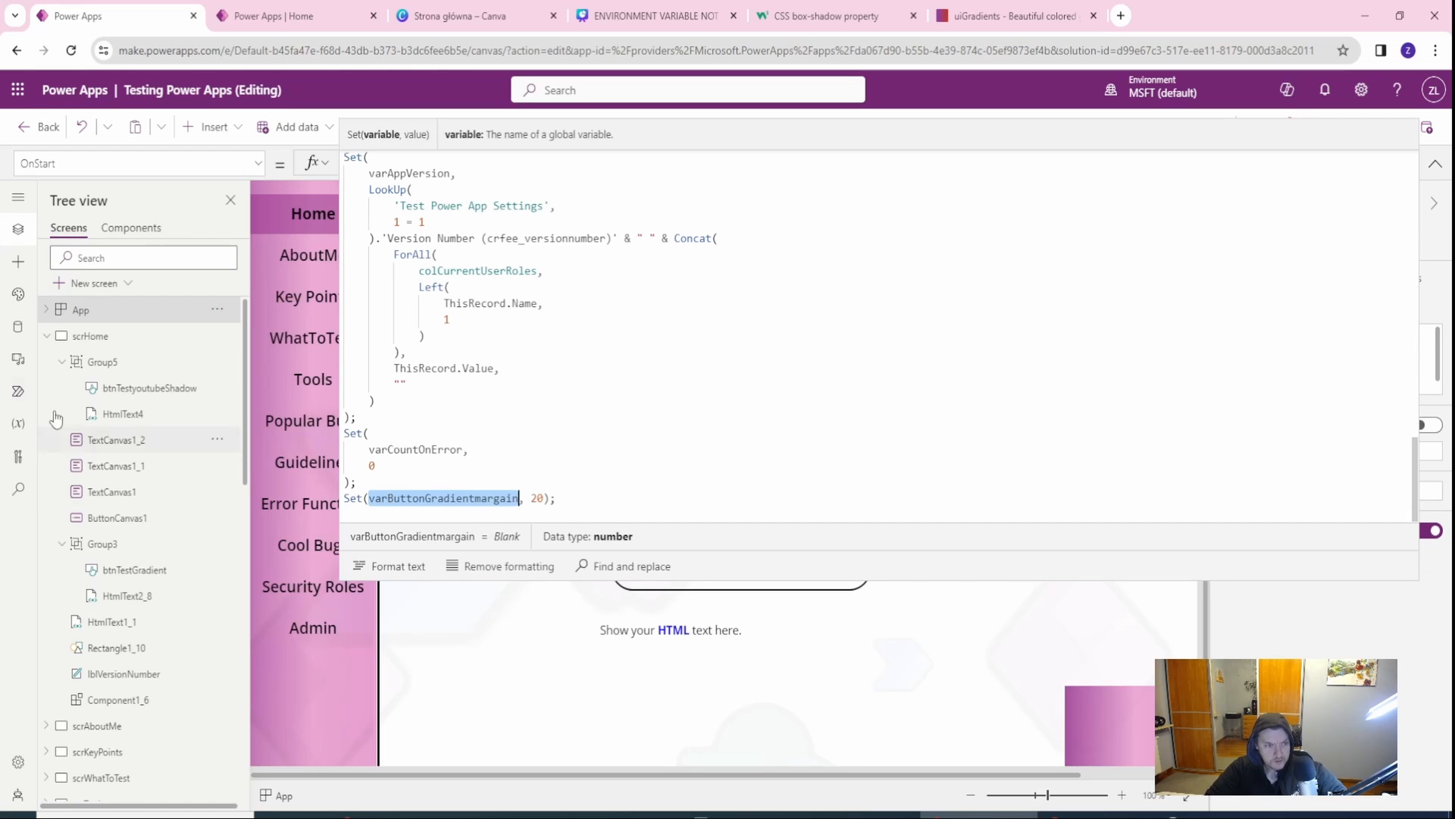
left_click(98, 365)
left_click(217, 311)
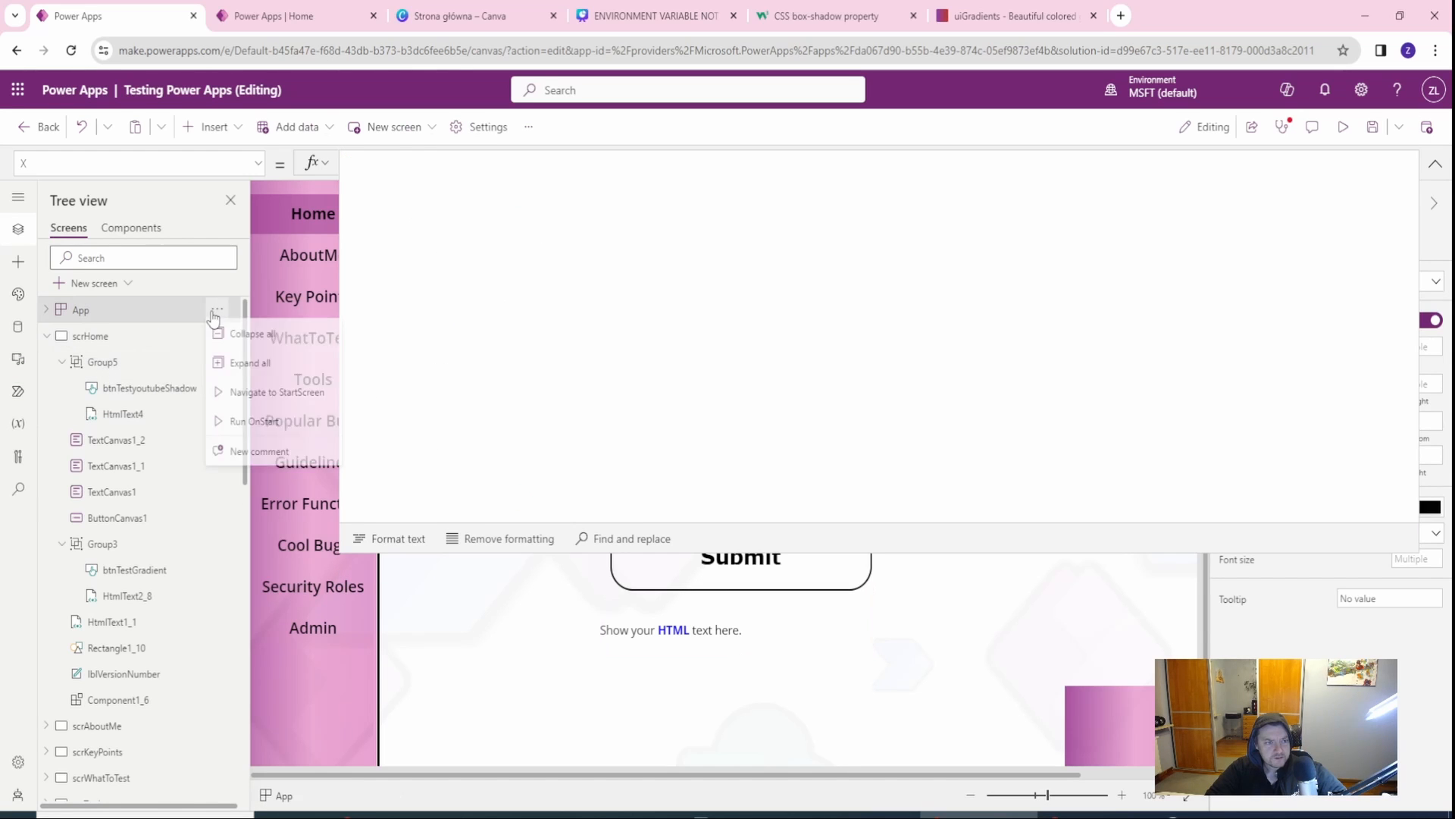
left_click(242, 421)
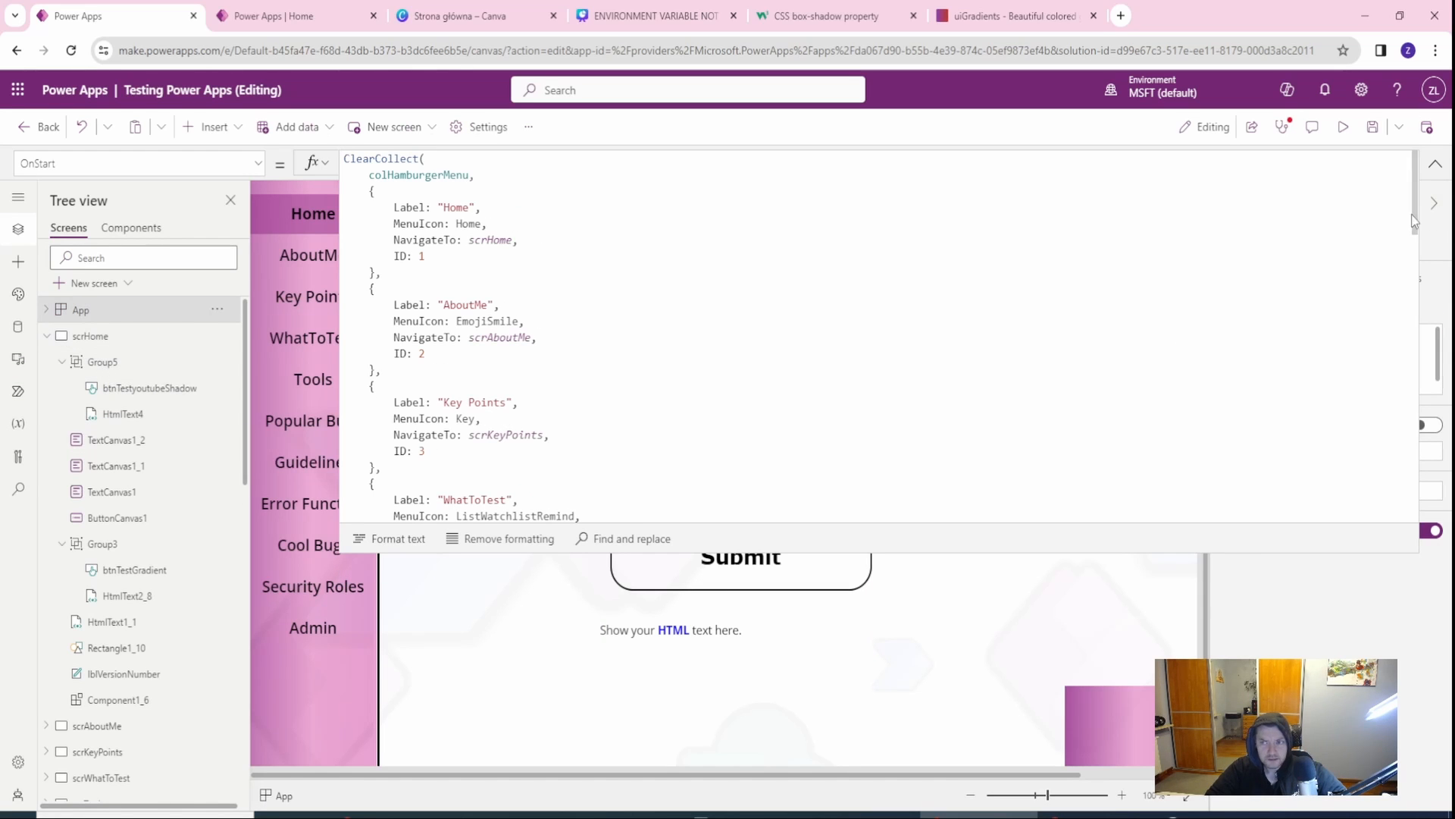
left_click(1434, 164)
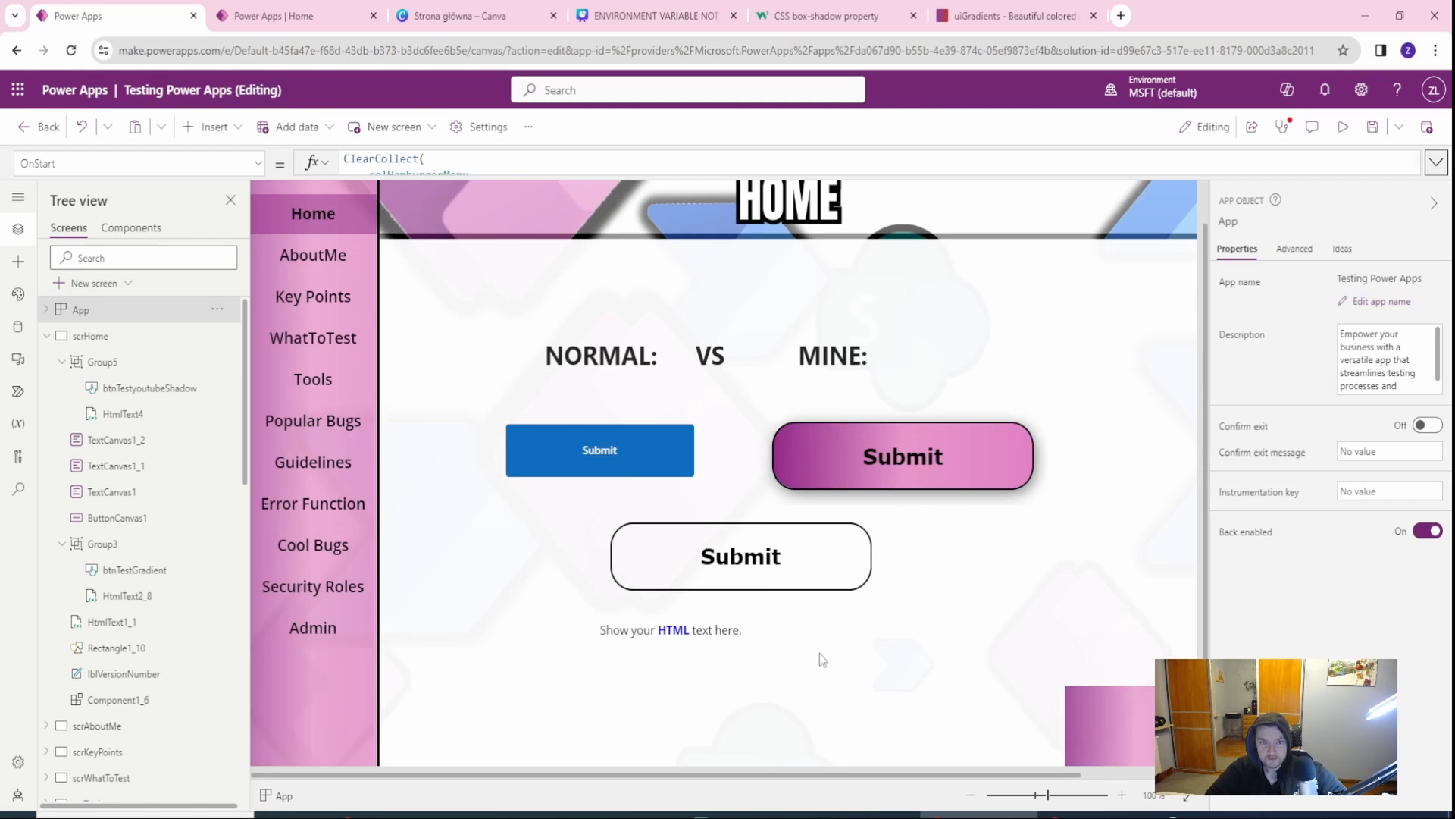
Step: Replace the X position of HtmlText4 with the formula btnTestyoutubeShadow.X
left_click(759, 630)
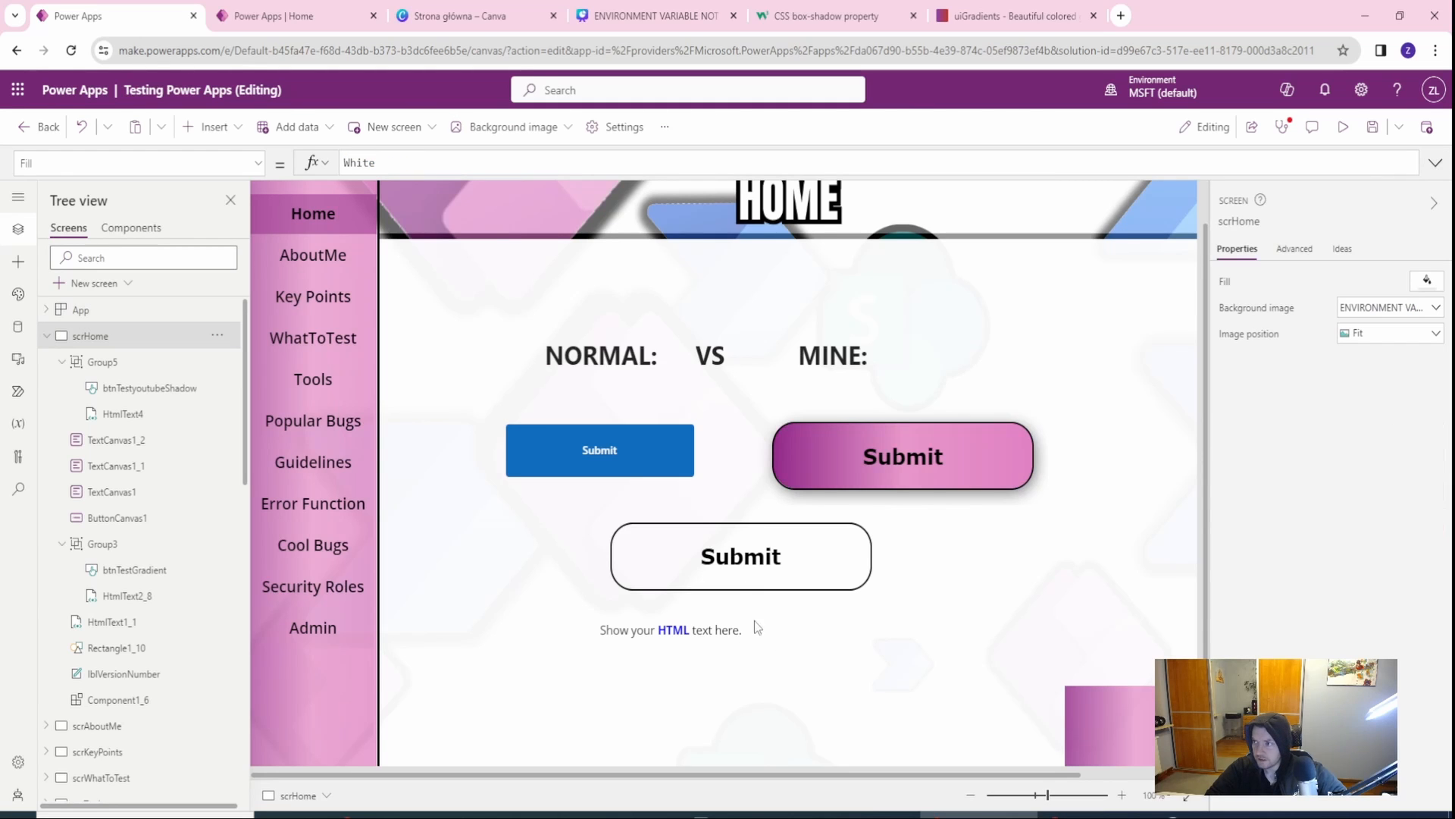
left_click(100, 367)
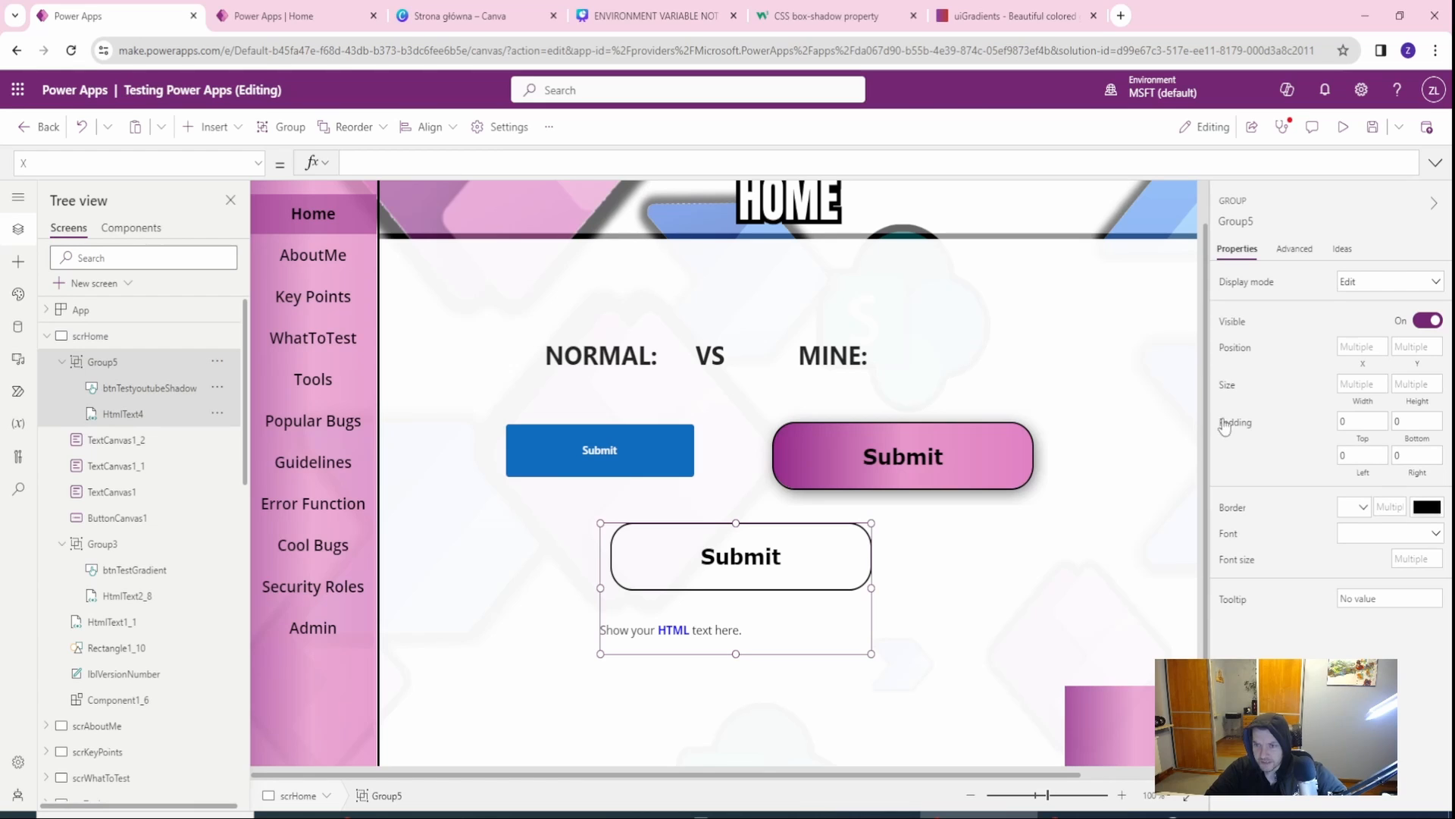
left_click(115, 416)
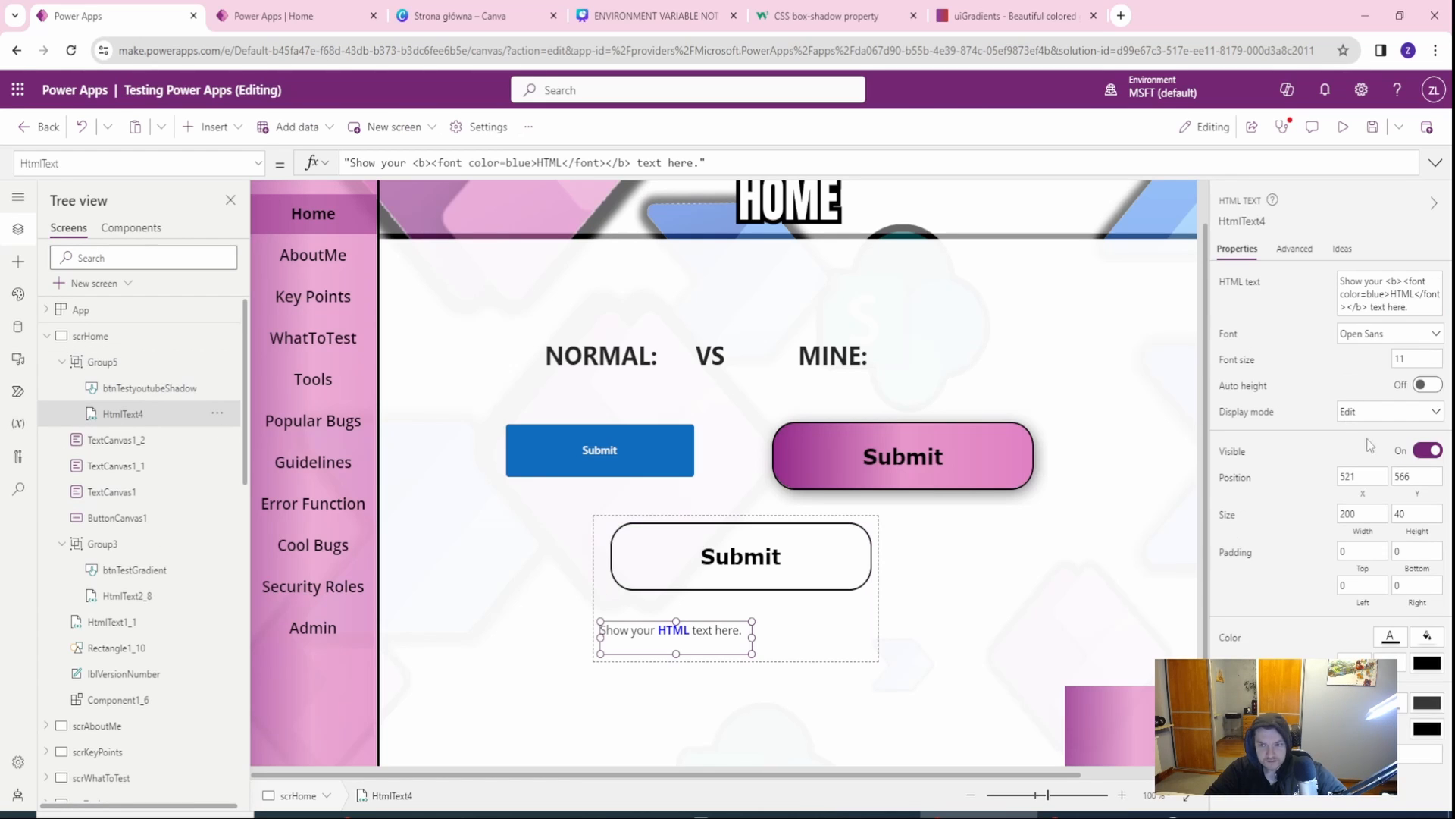
left_click(1234, 479)
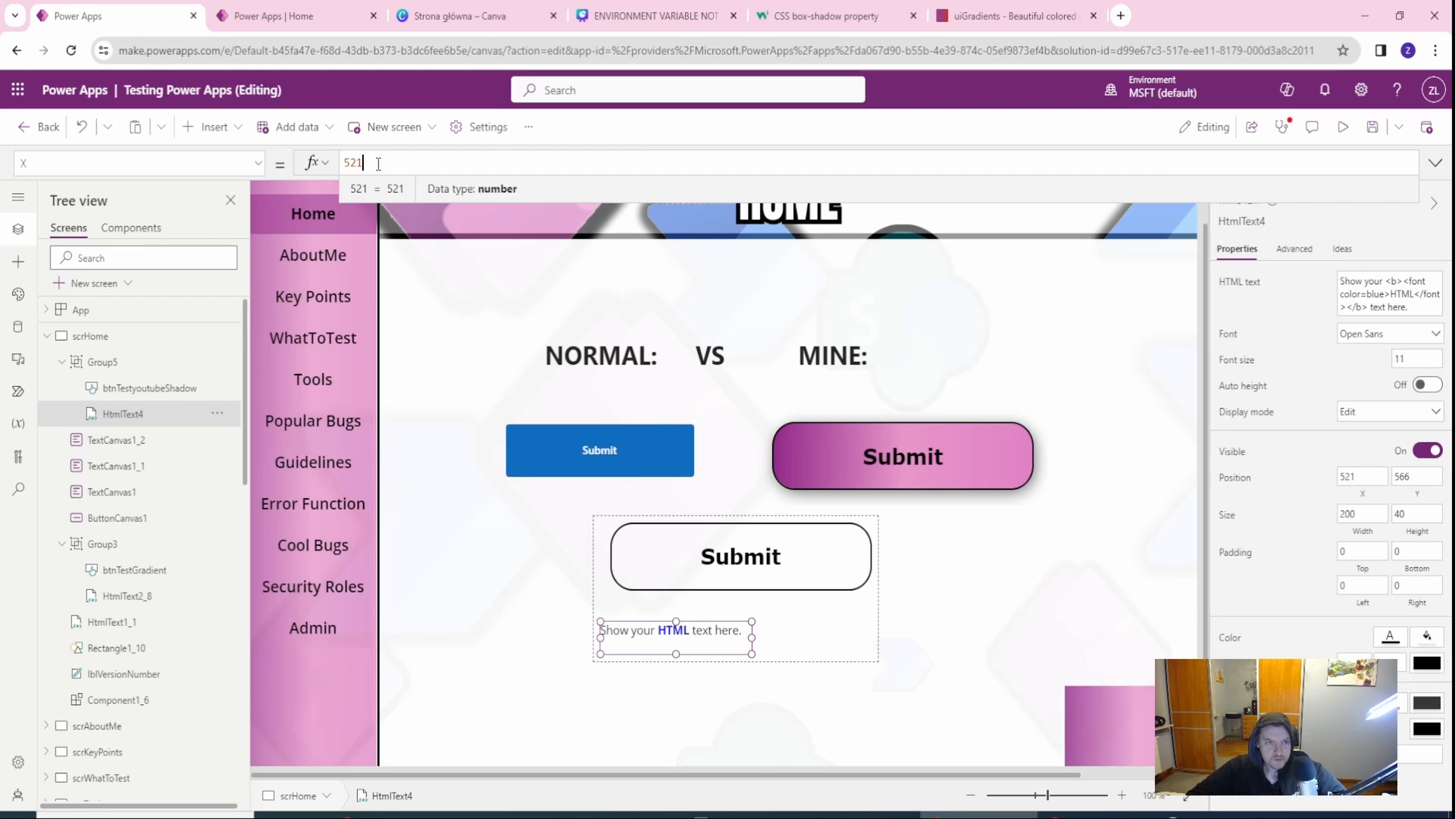
key("ctrl+a")
key("BackSpace")
type("b")
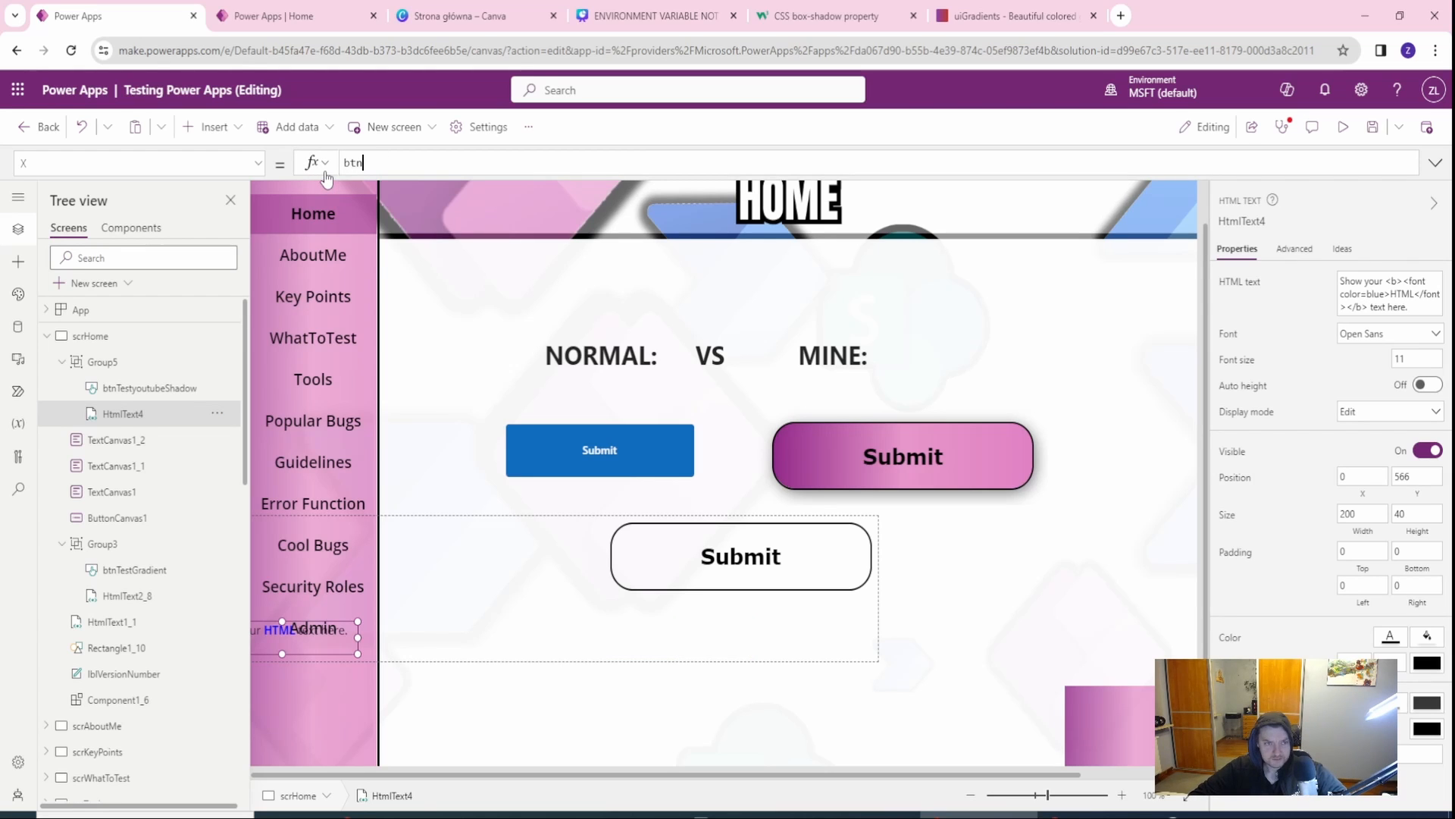
type("tn")
left_click(415, 247)
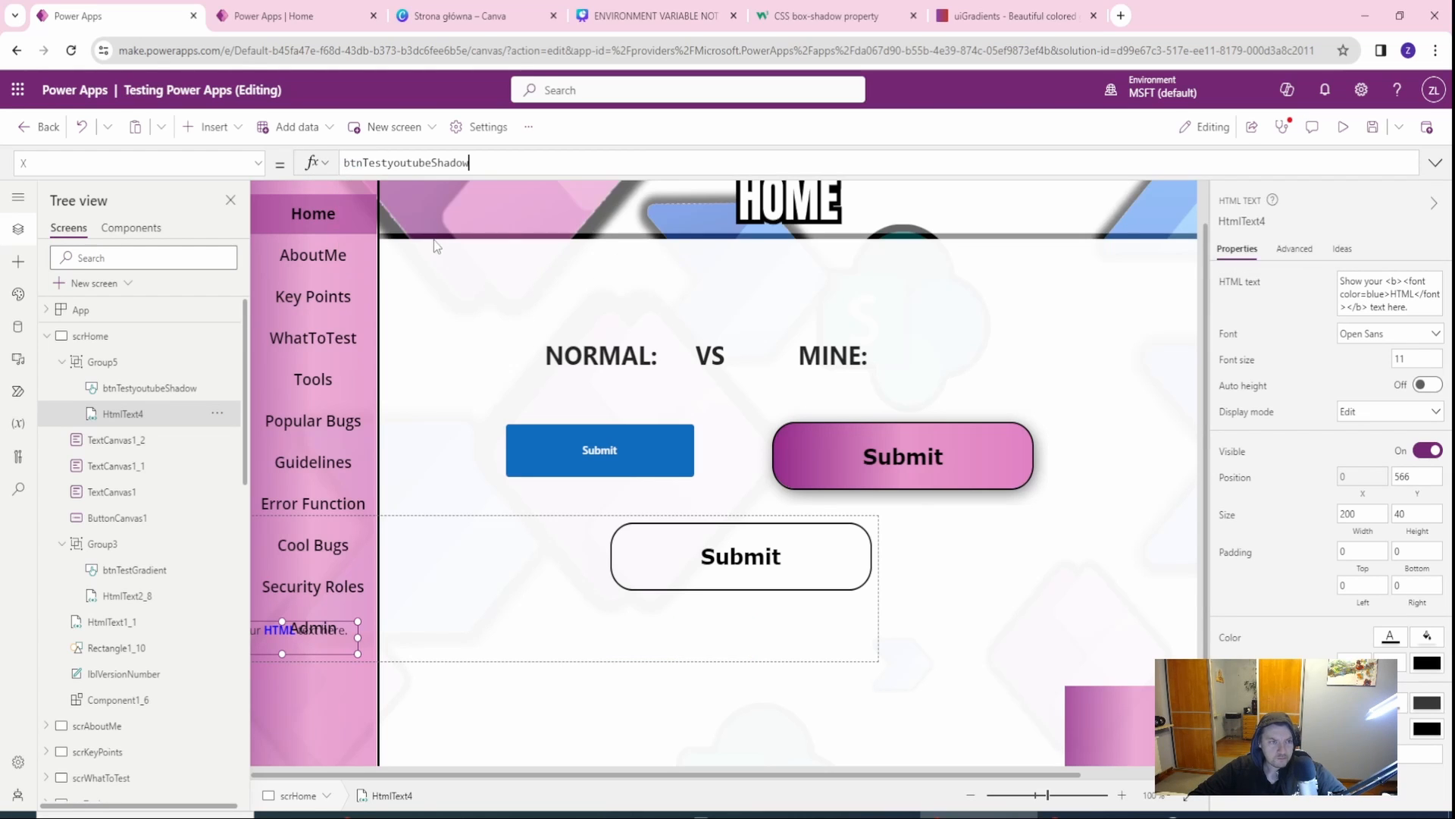
type(".X")
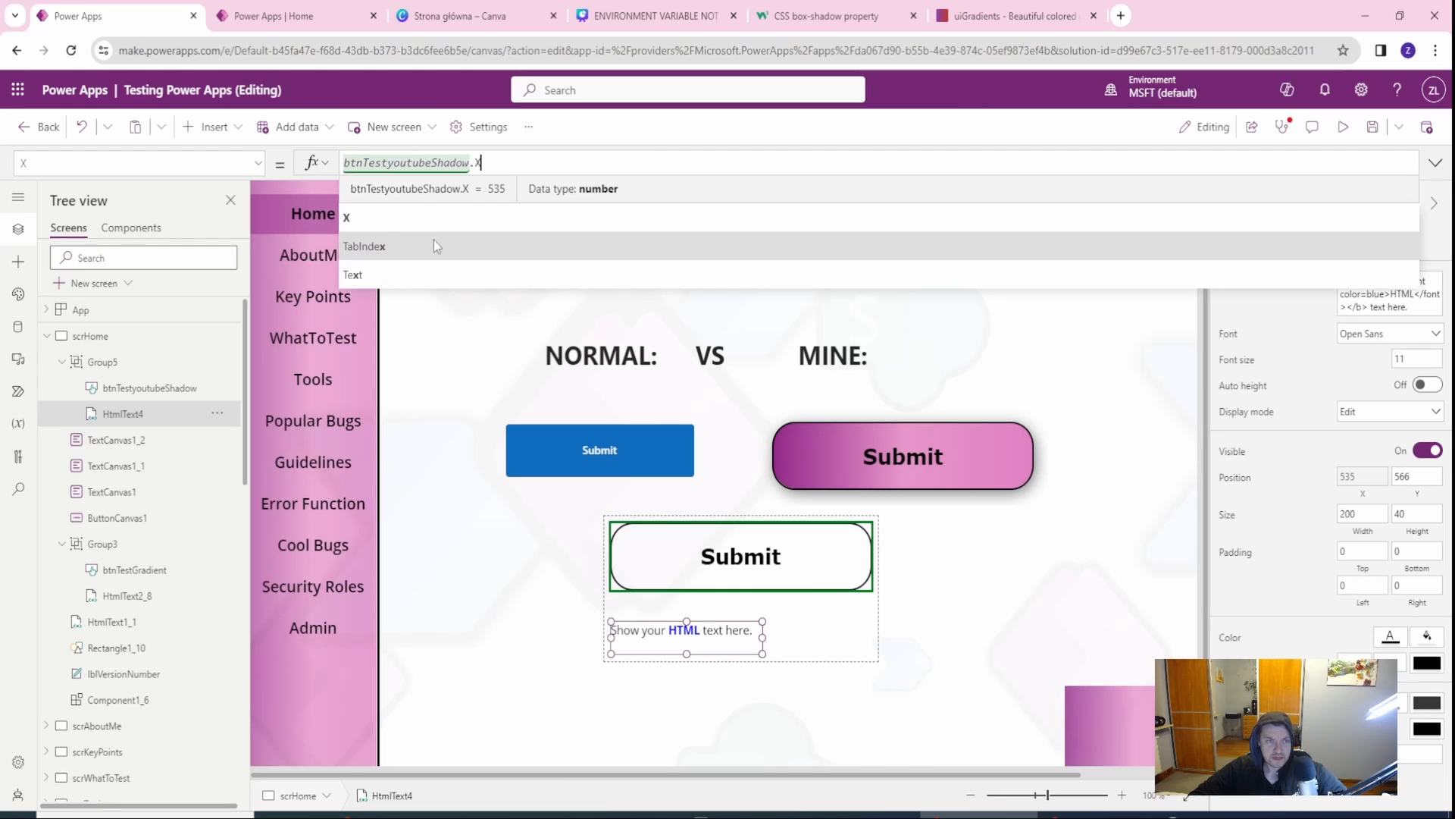
key("Escape")
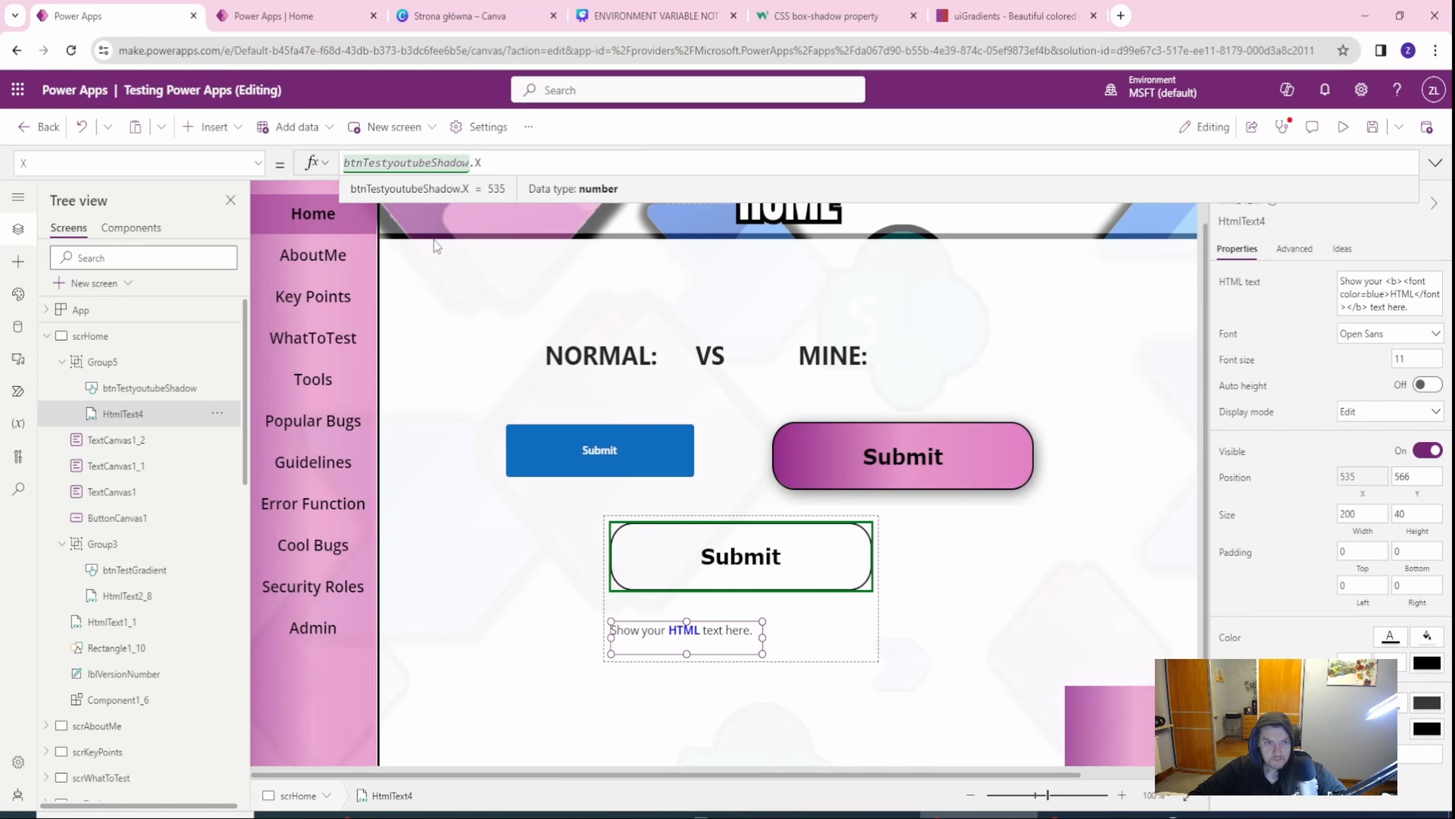
Step: Subtract varButtonGradientmargain in the X formula of HtmlText4 and check the variable's value
type("-varButtonGradientmargain")
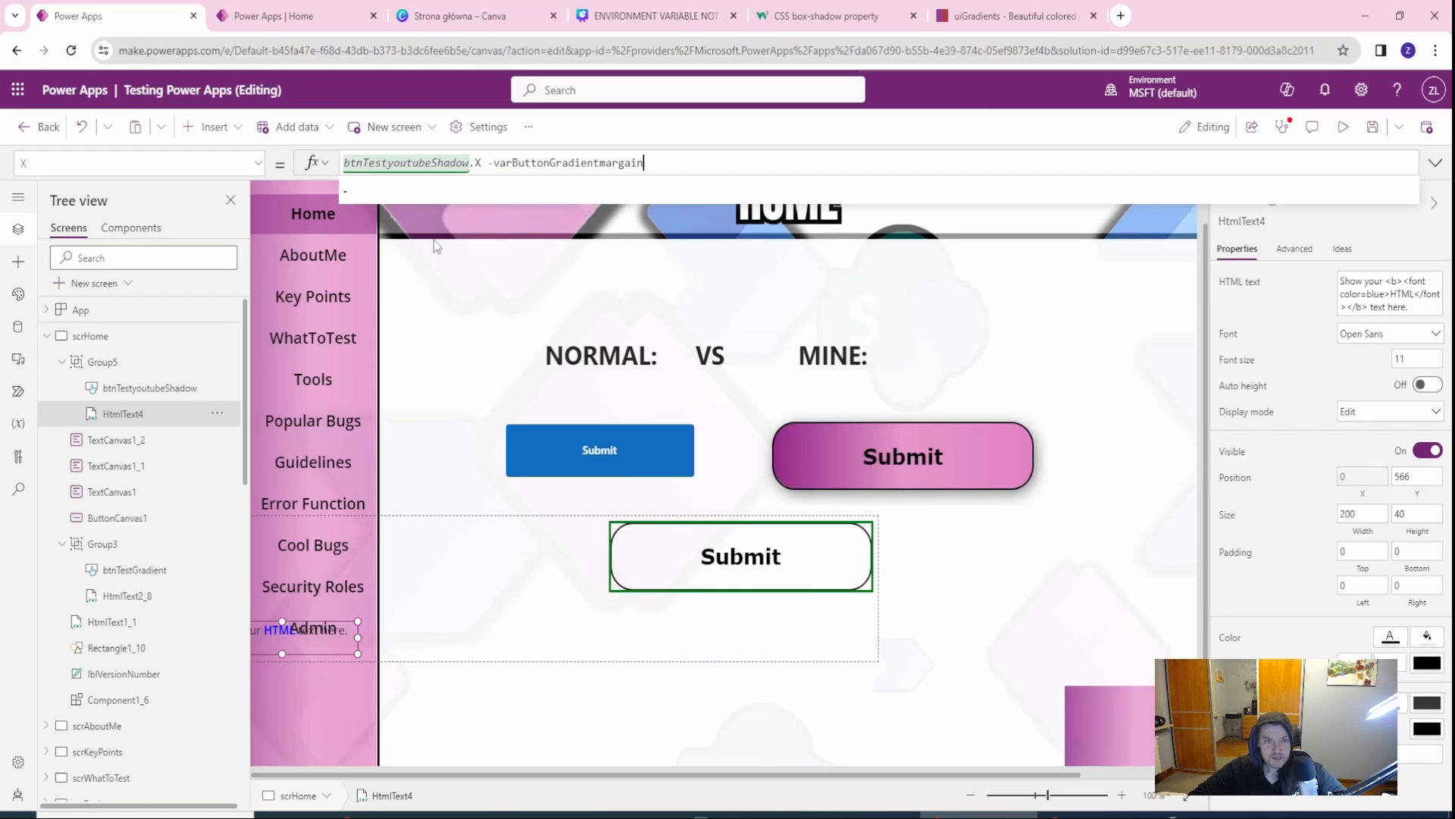
left_click(508, 163)
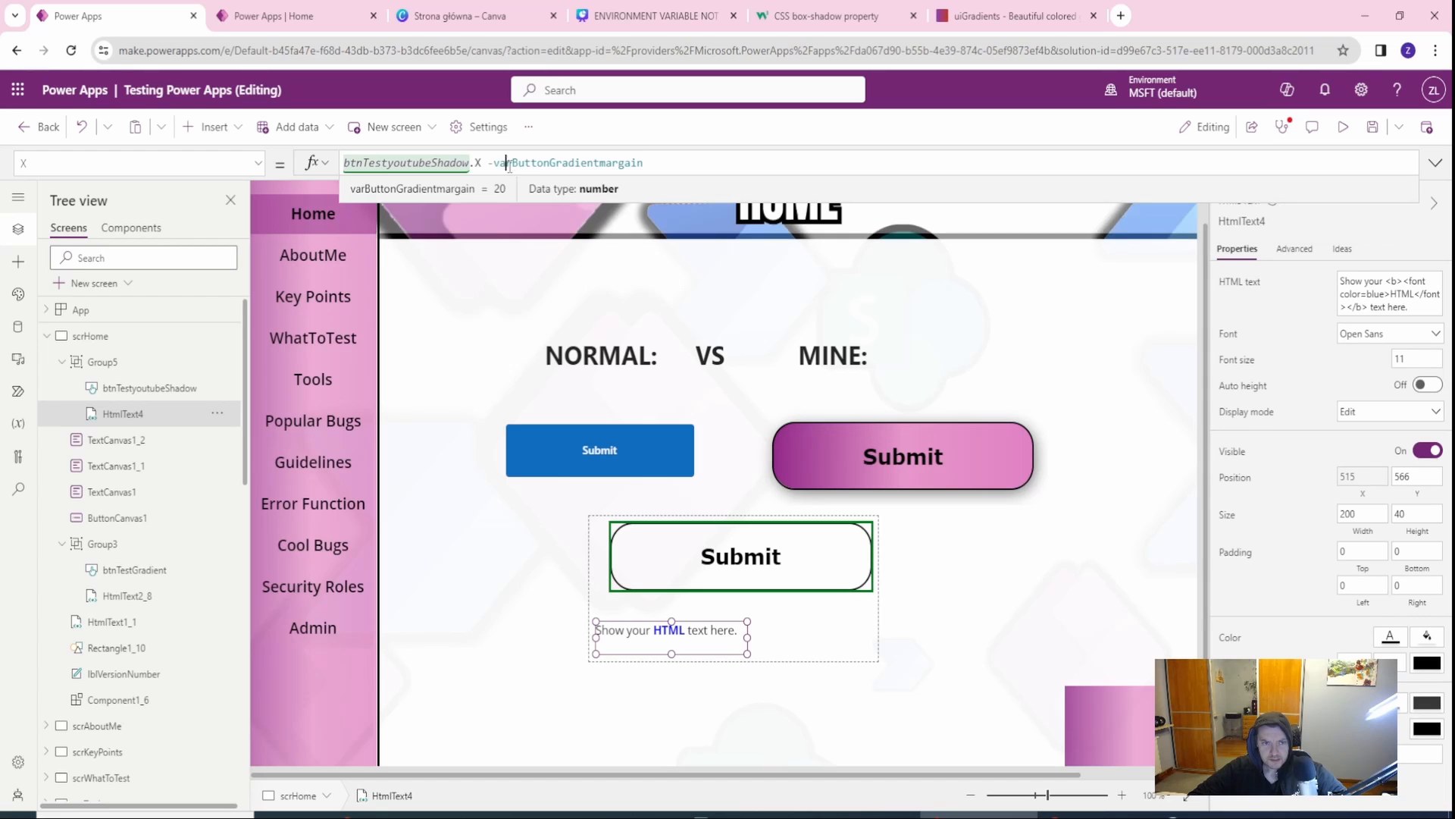
double_click(513, 163)
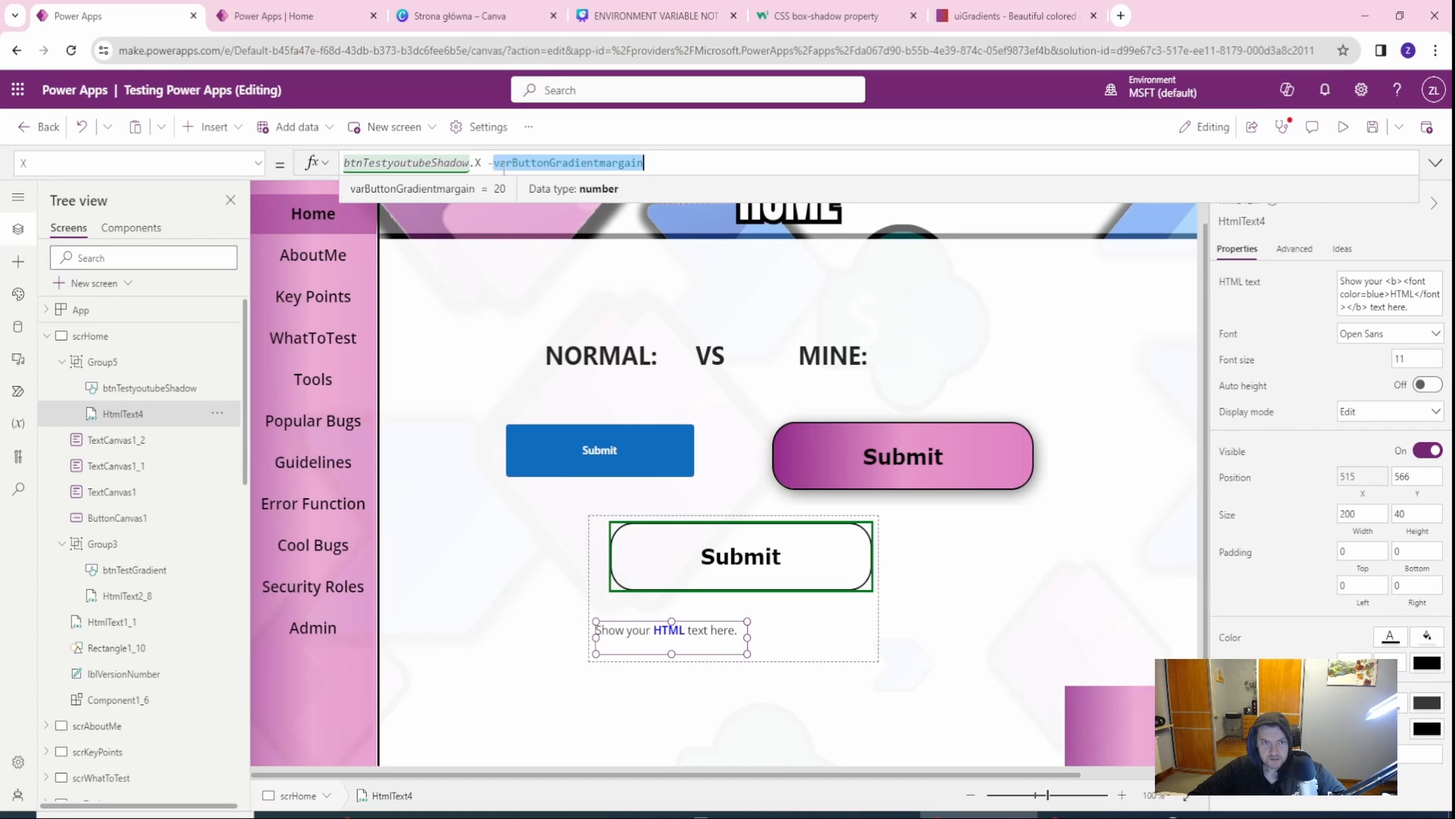
left_click(486, 163)
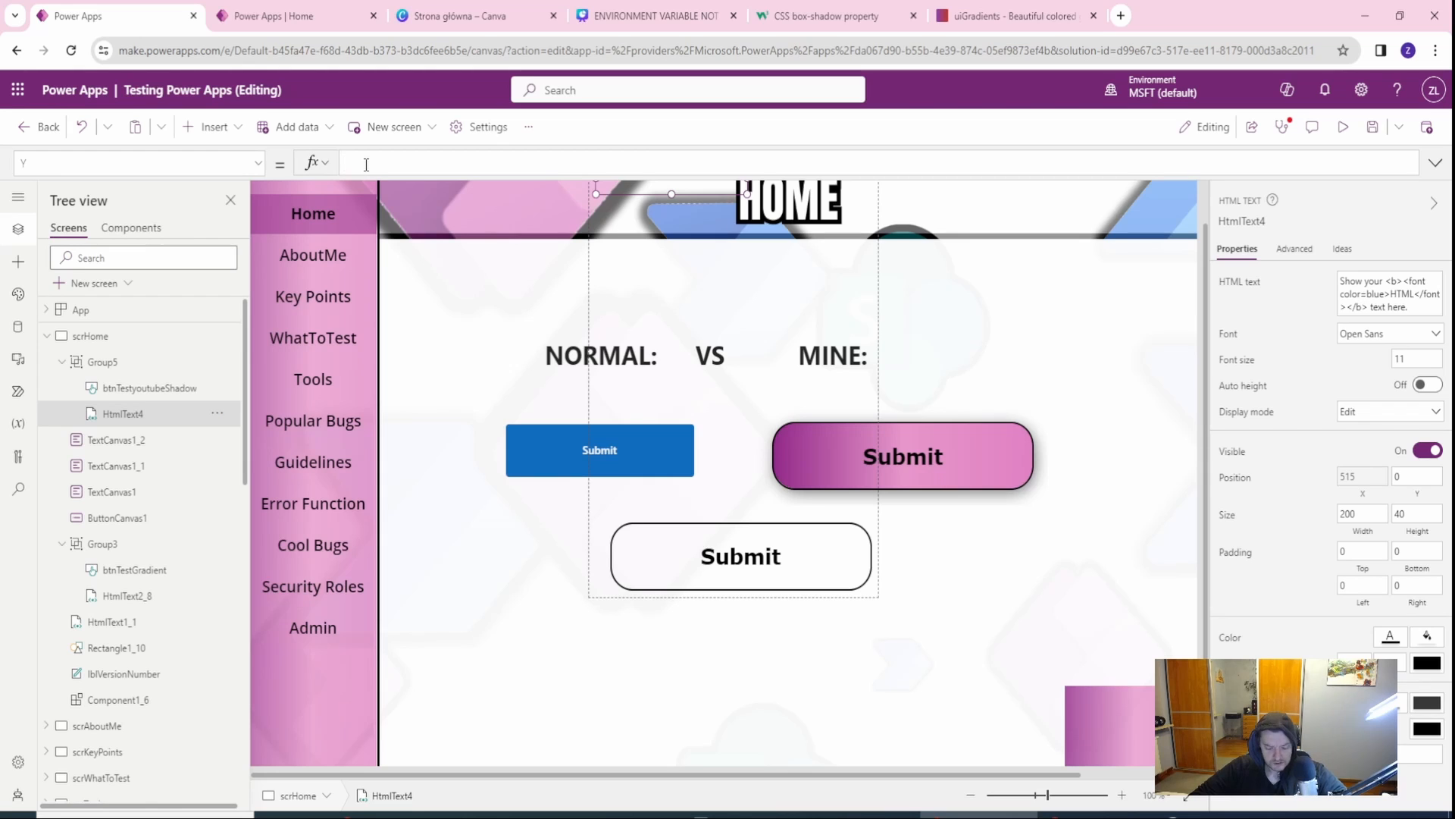
Step: Set the Y position of HtmlText4 to btnTestyoutubeShadow.Y - varButtonGradientmargain
left_click(401, 245)
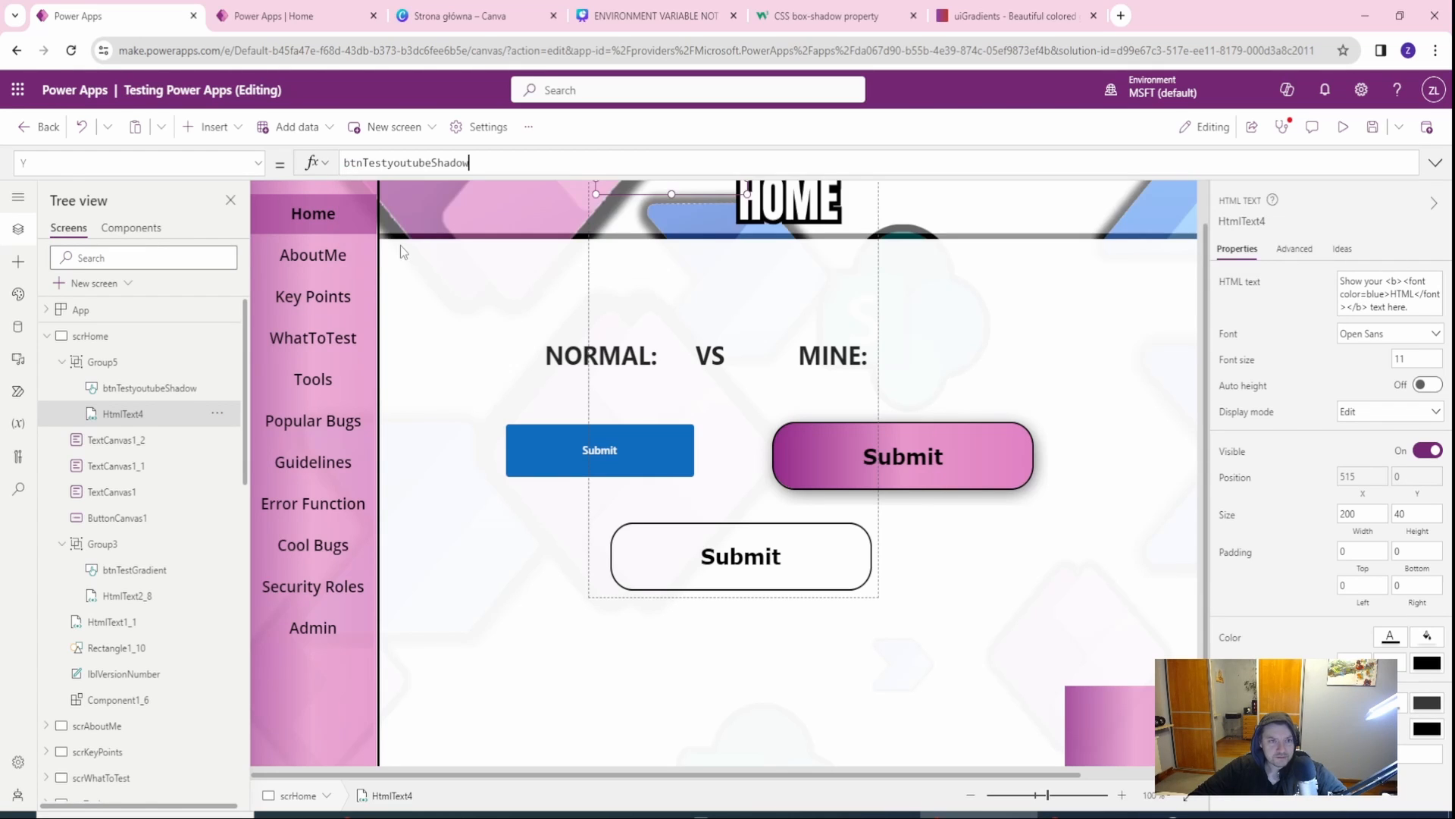
type(".Y")
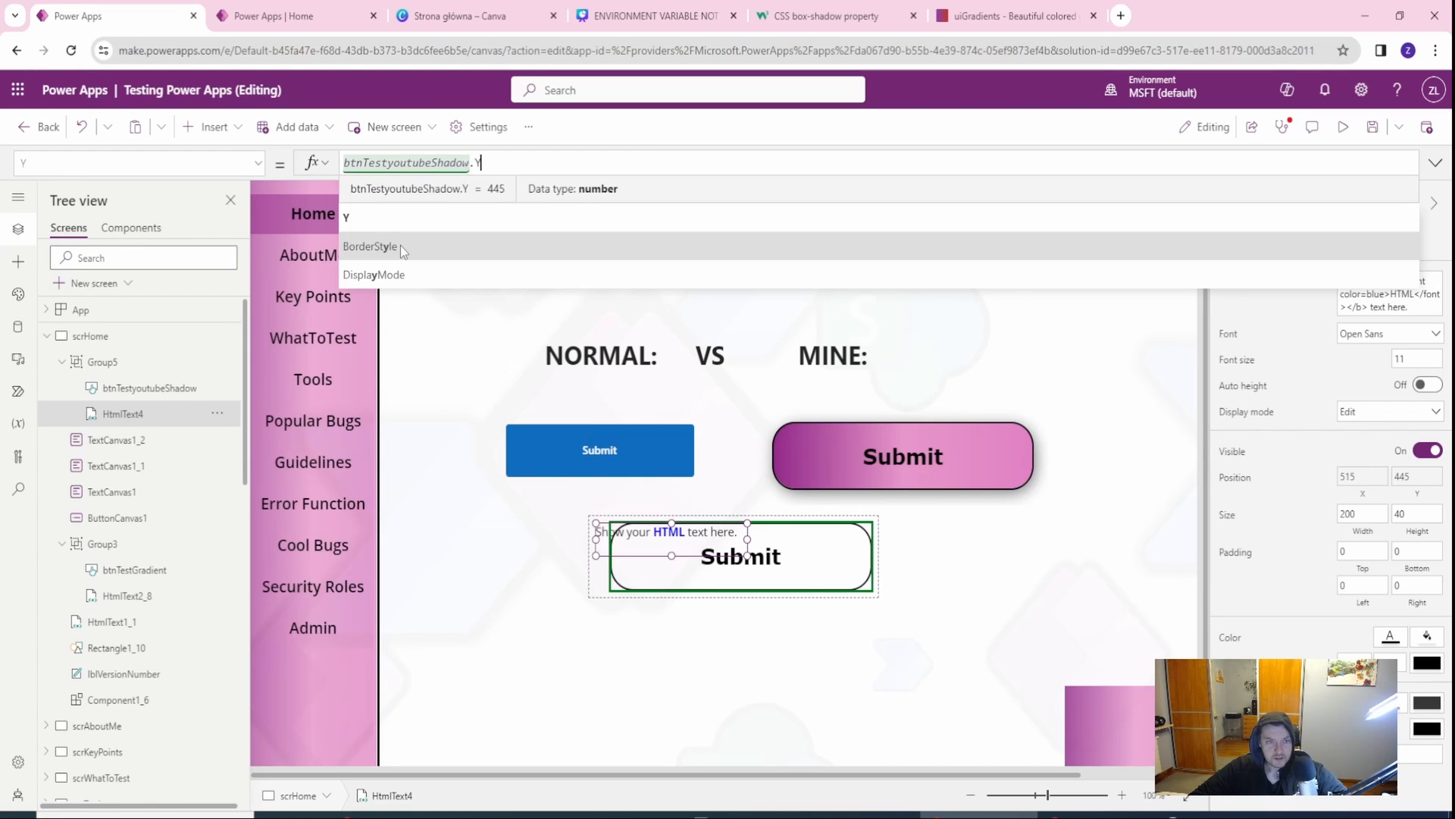
type(" - ")
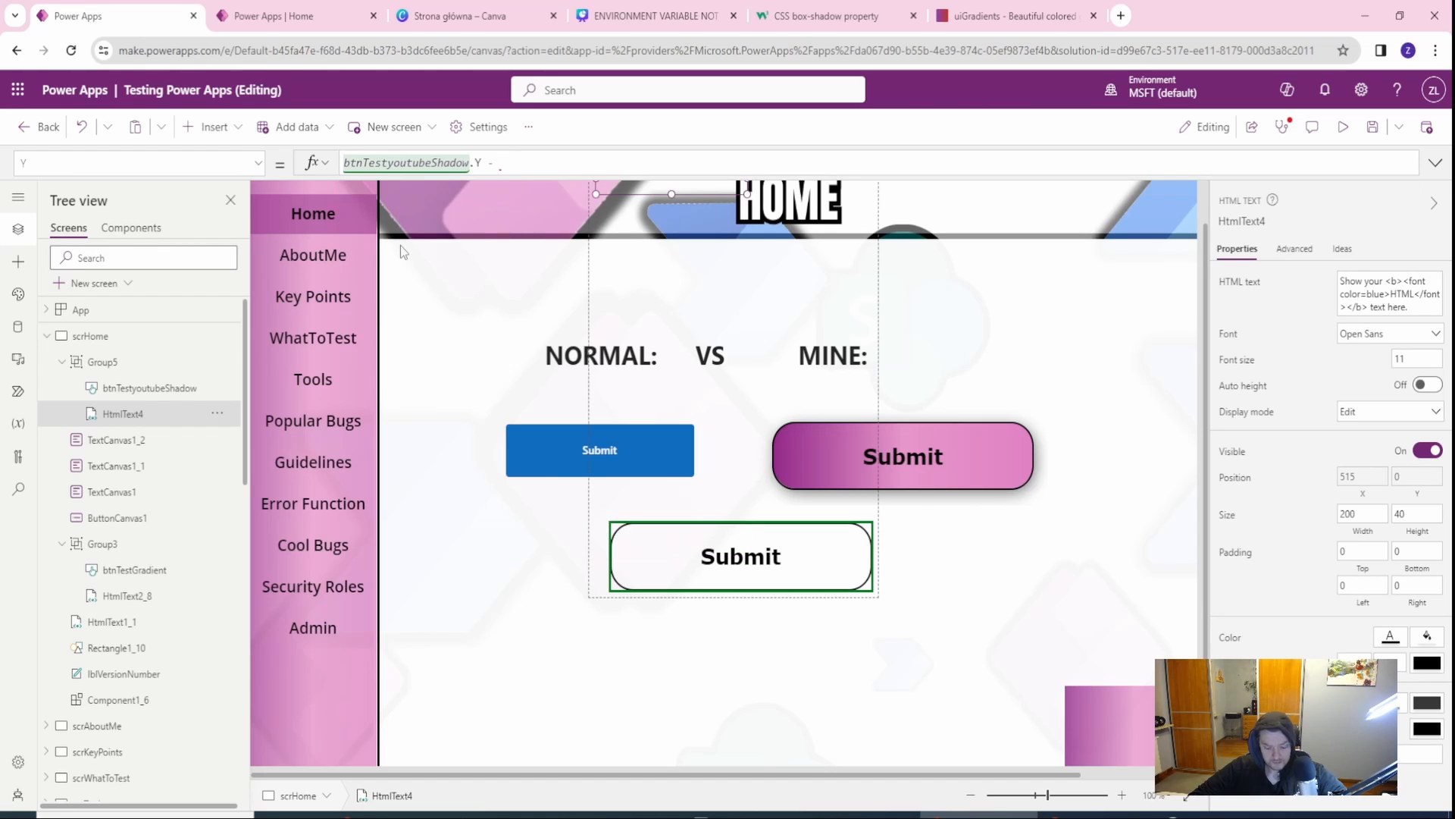
type("varButtonGradientmargain")
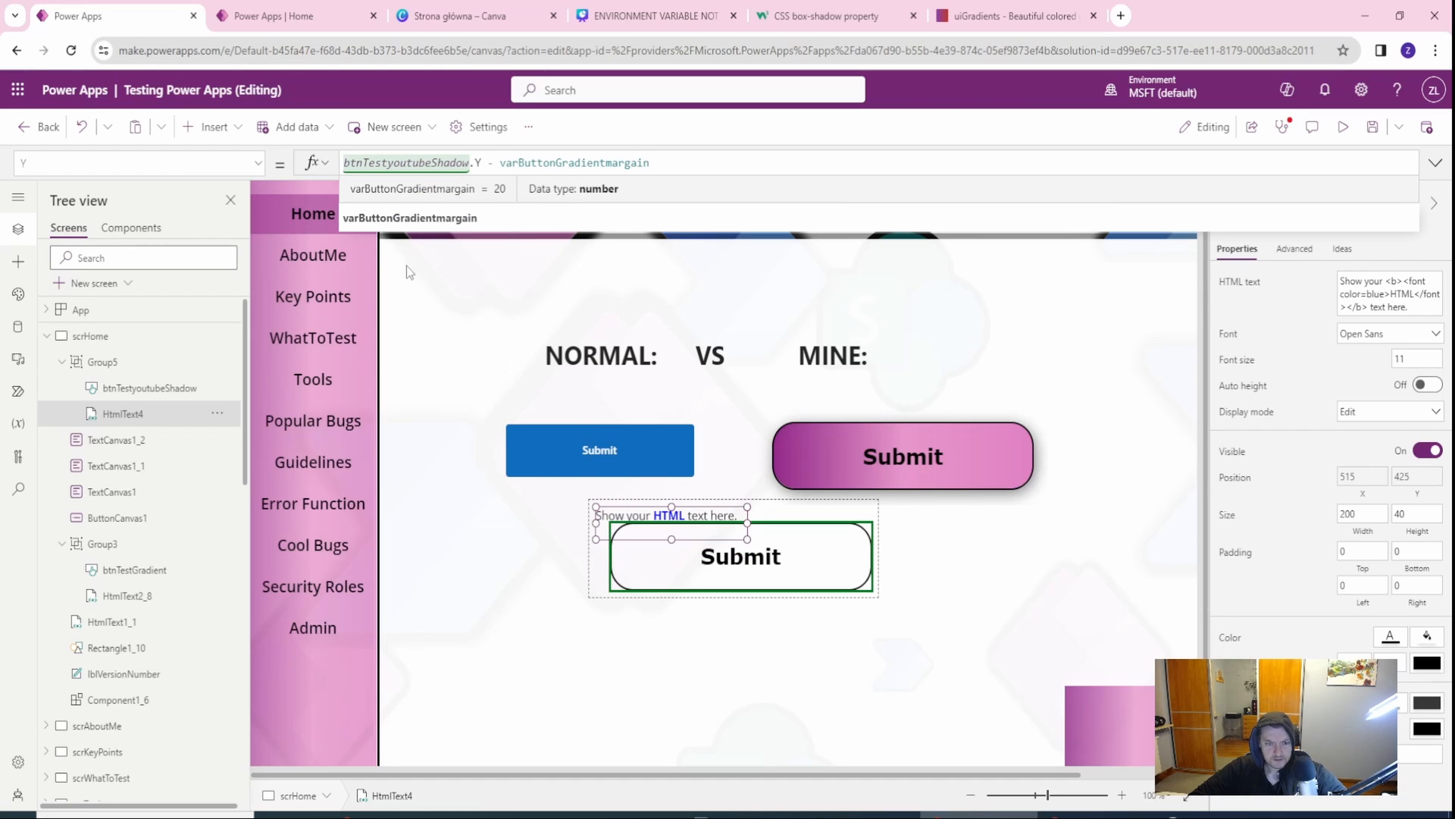
Step: Set the width of HtmlText4 to btnTestyoutubeShadow.Width+2*varButtonGradientmargain
left_click(1346, 530)
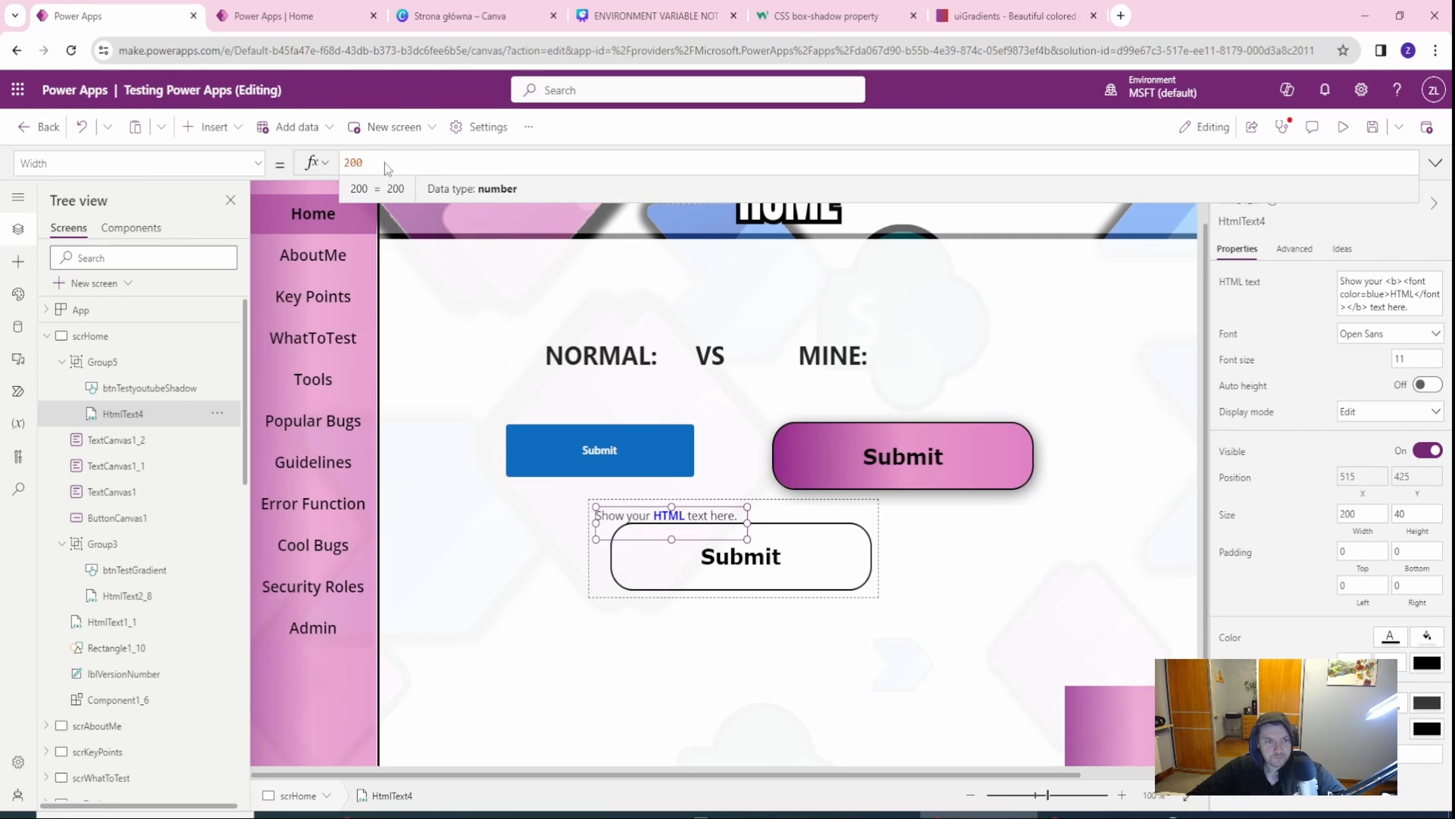
left_click_drag(384, 162, 296, 166)
key("BackSpace")
type("btn")
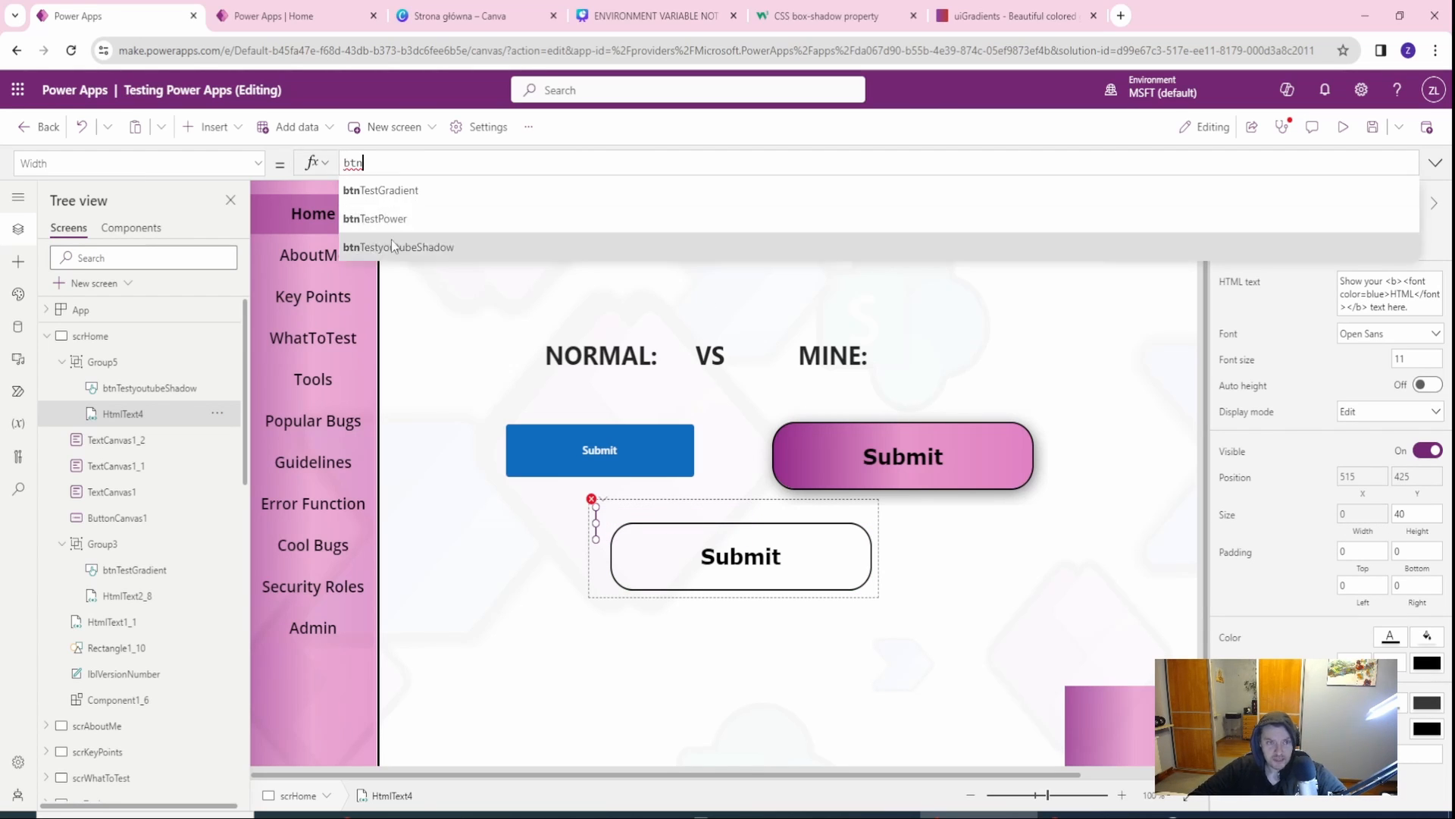
left_click(393, 247)
type("+2*varButtonGradientmargain")
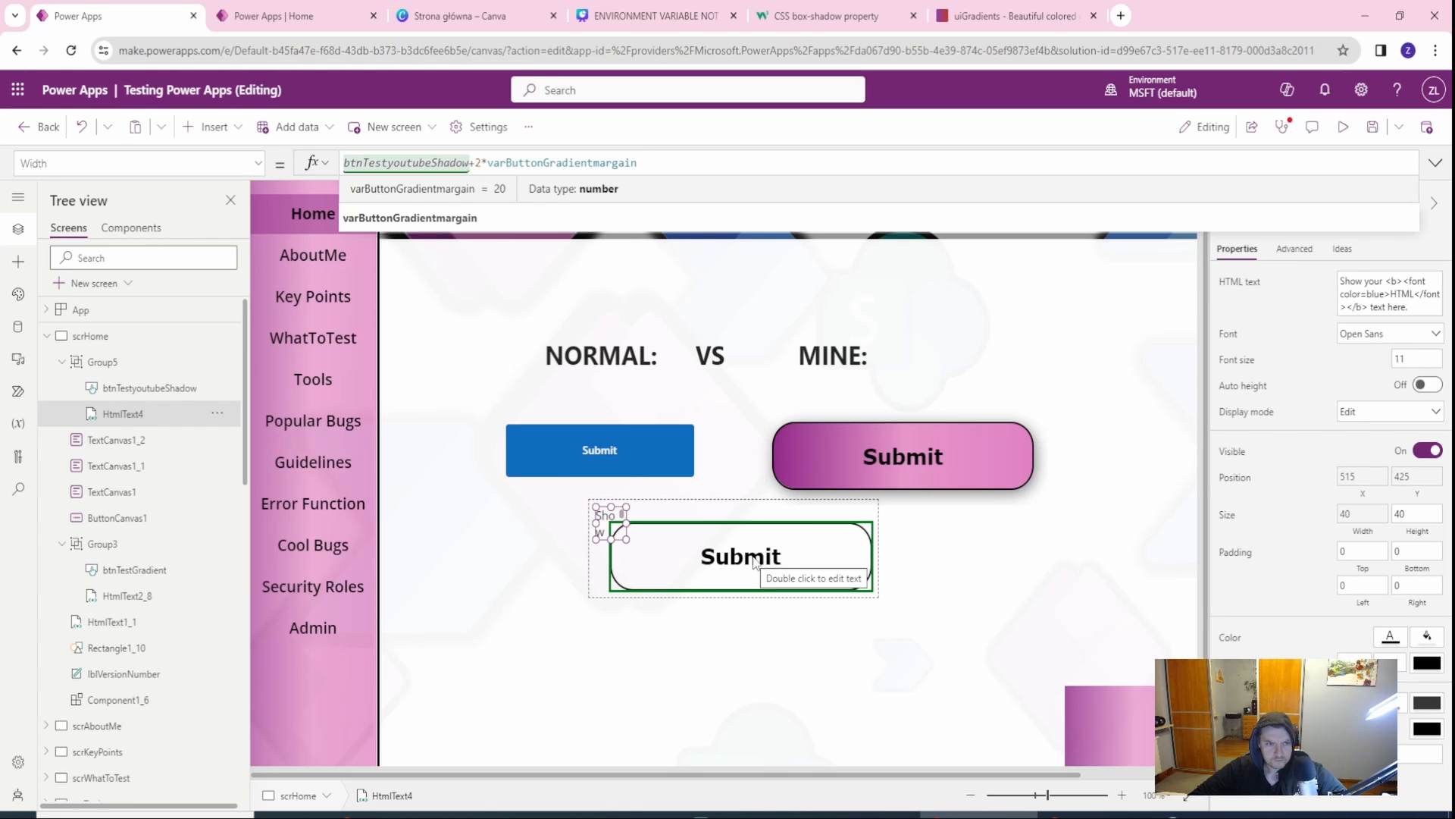
left_click(474, 163)
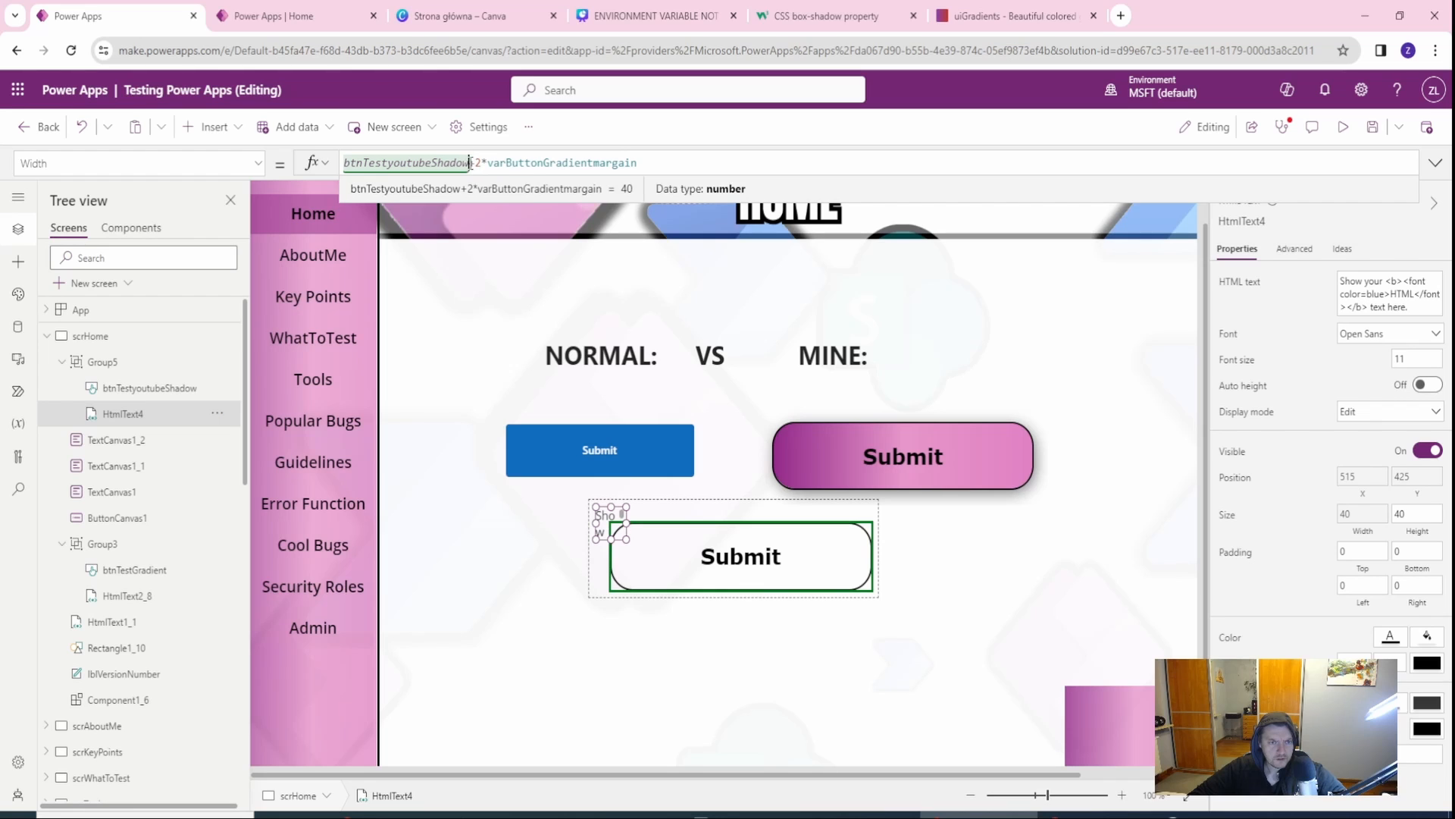
type(".")
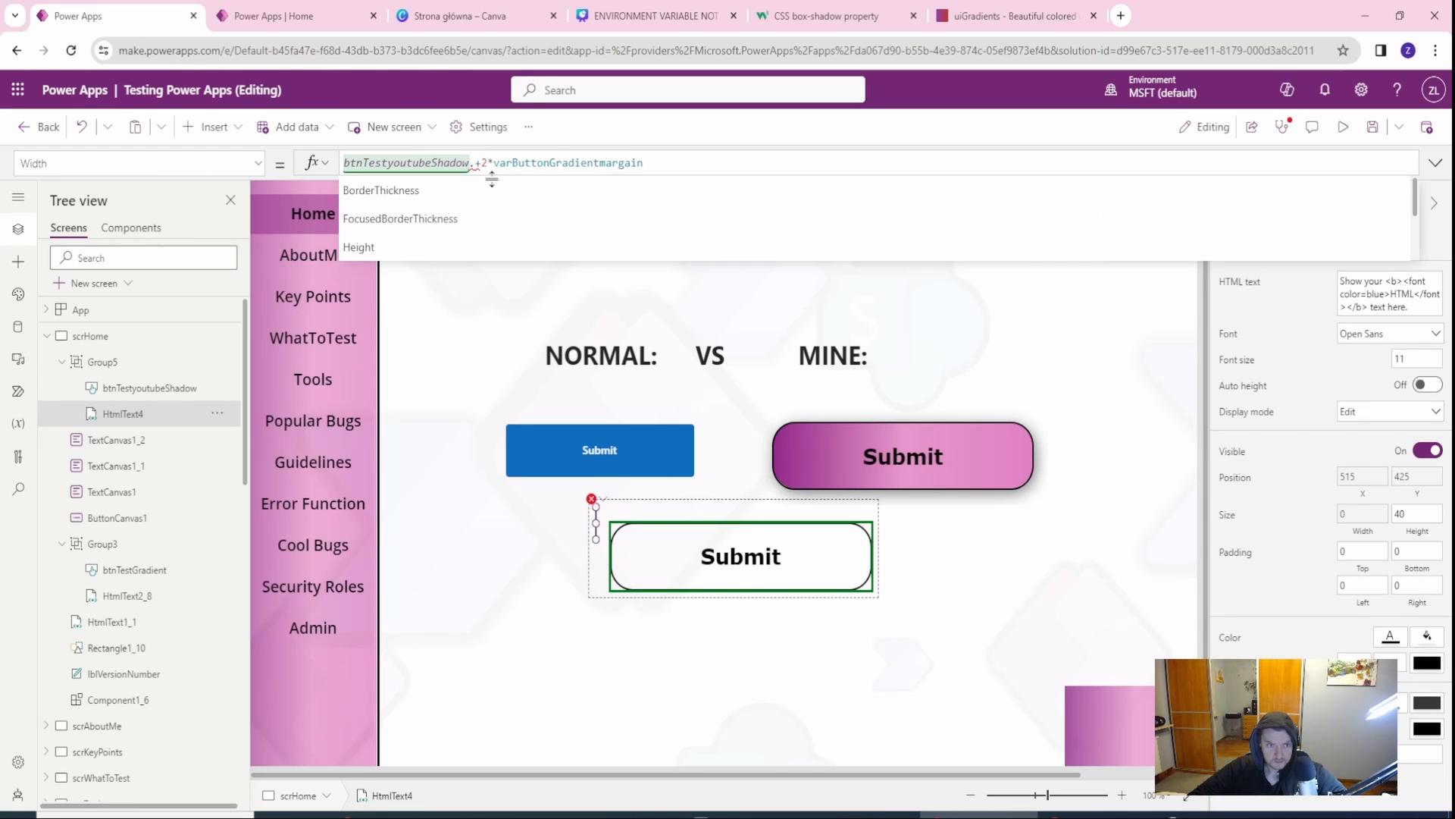
type("Wi")
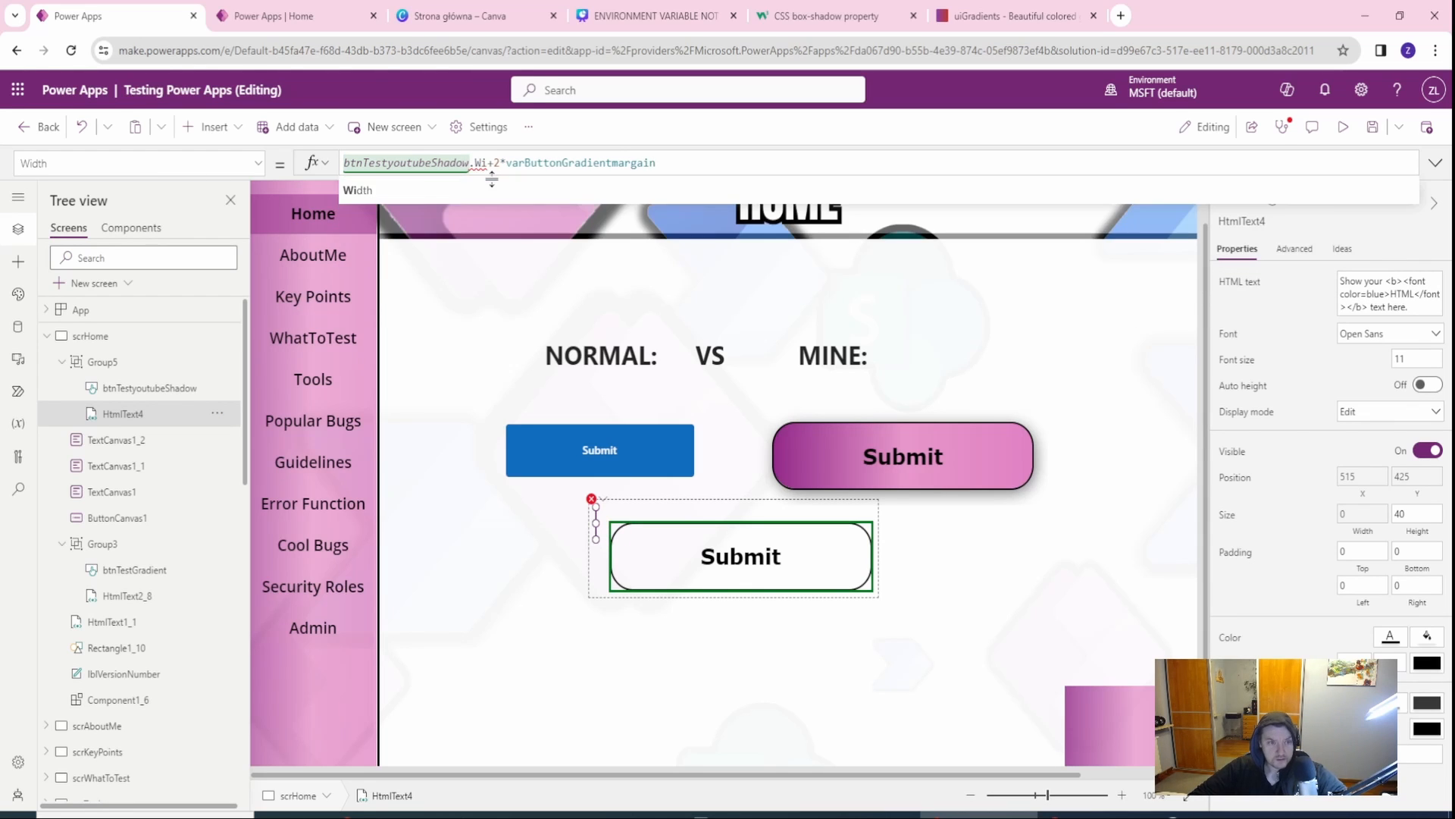
left_click(382, 190)
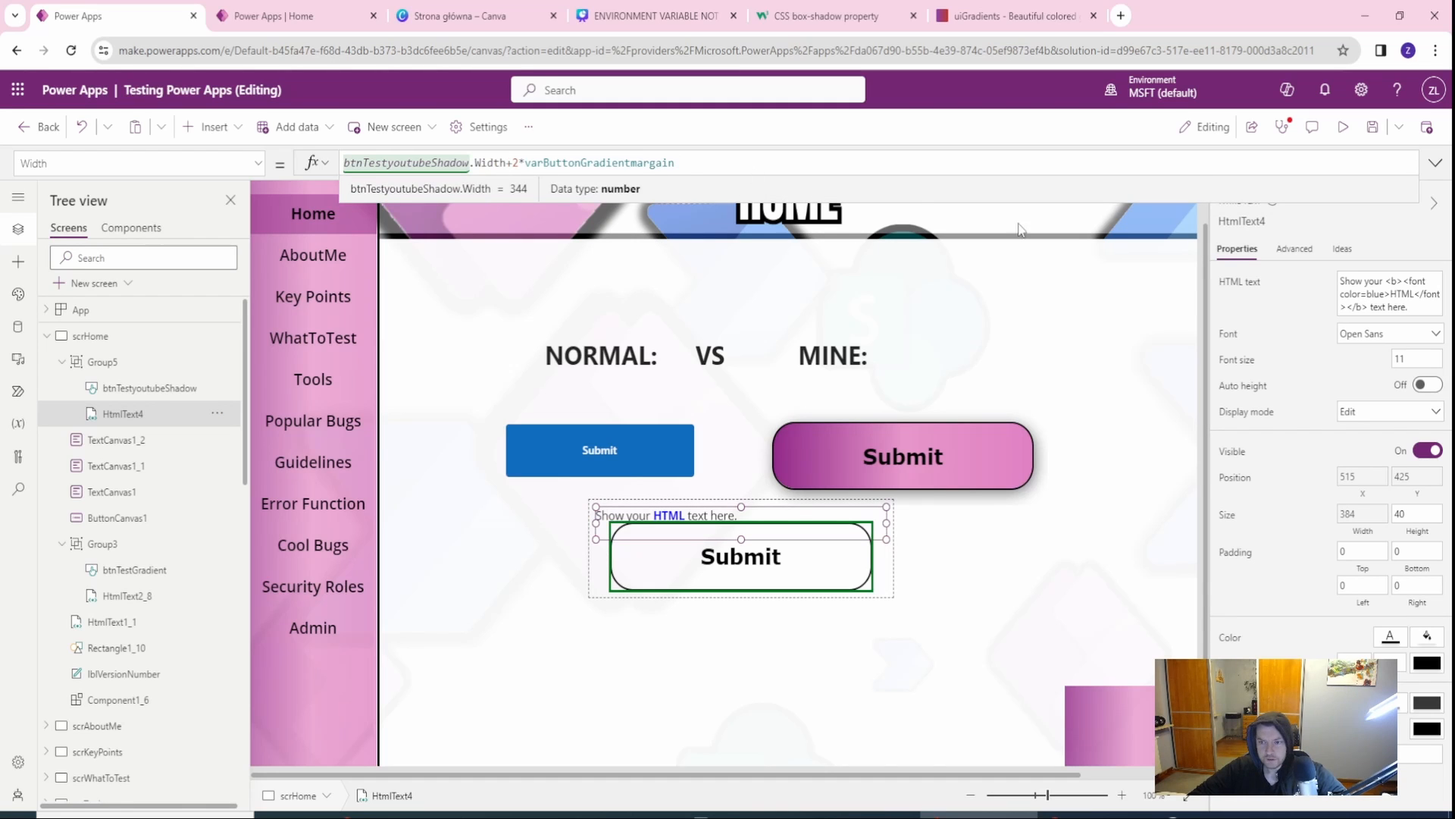
Step: Set the height of HtmlText4 to btnTestyoutubeShadow.Height+2*varButtonGradientmargain
left_click(1416, 537)
left_click_drag(361, 163, 317, 160)
key("BackSpace")
type("btn")
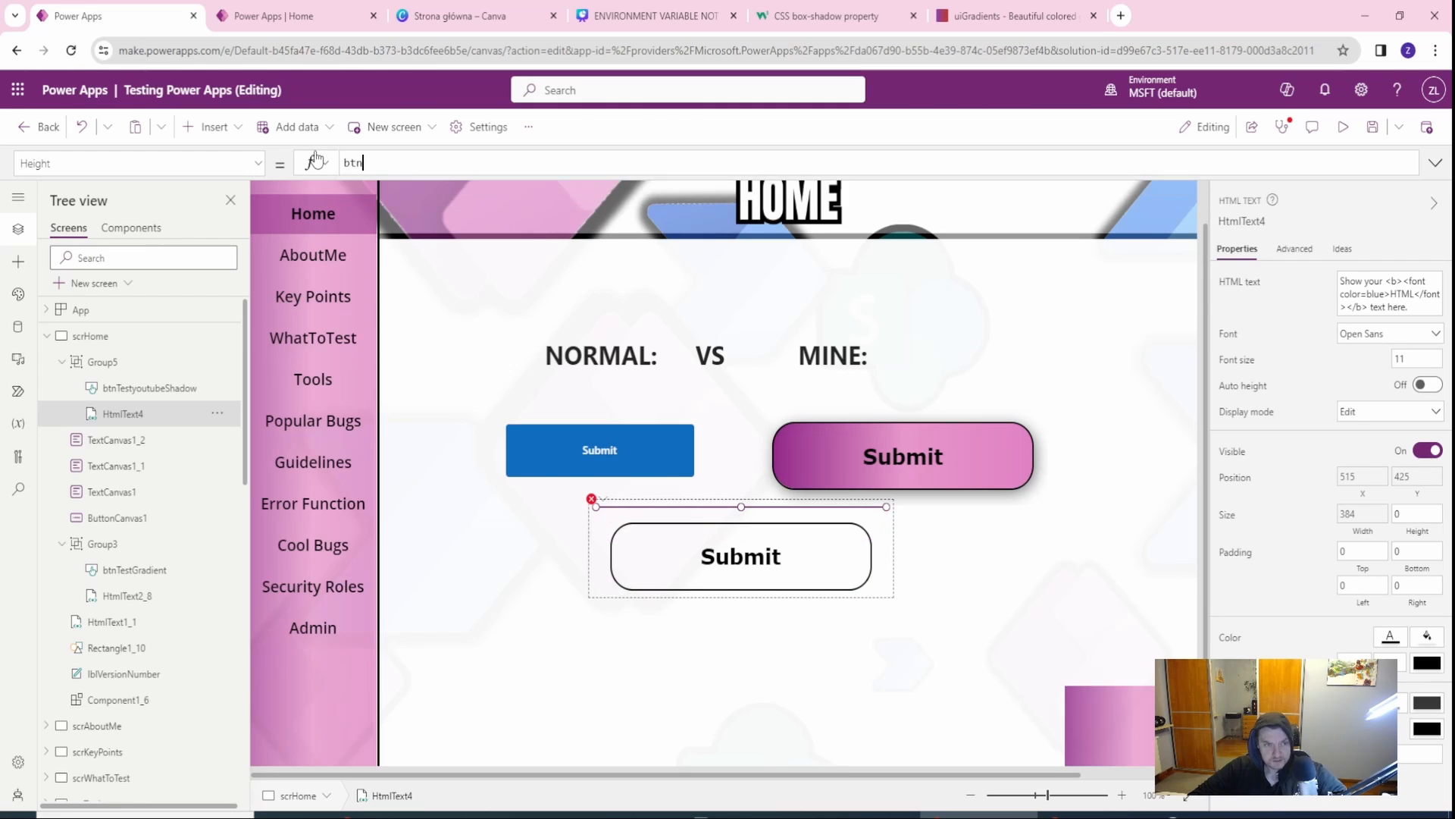
left_click(391, 241)
type(".")
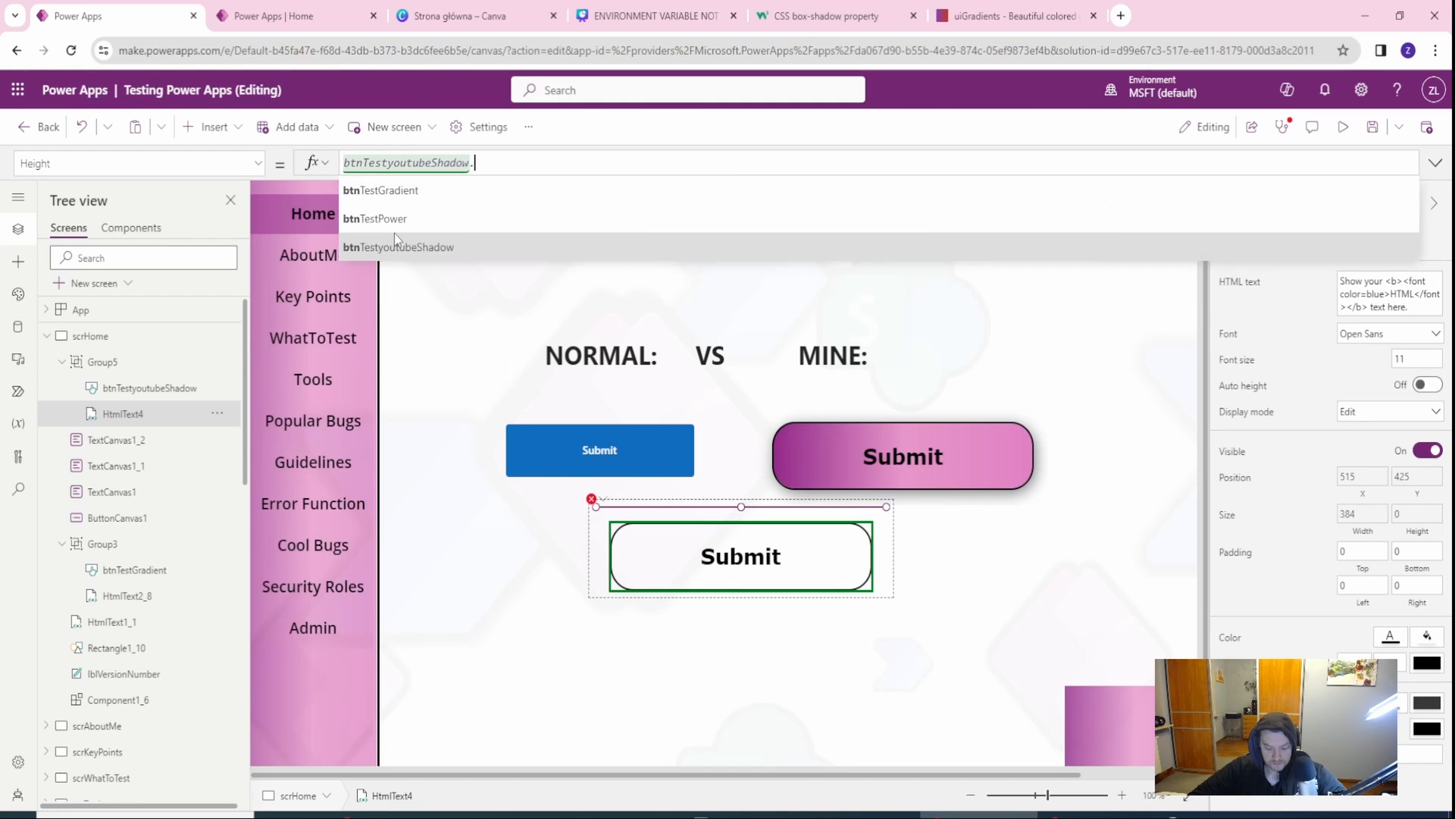
type("Height")
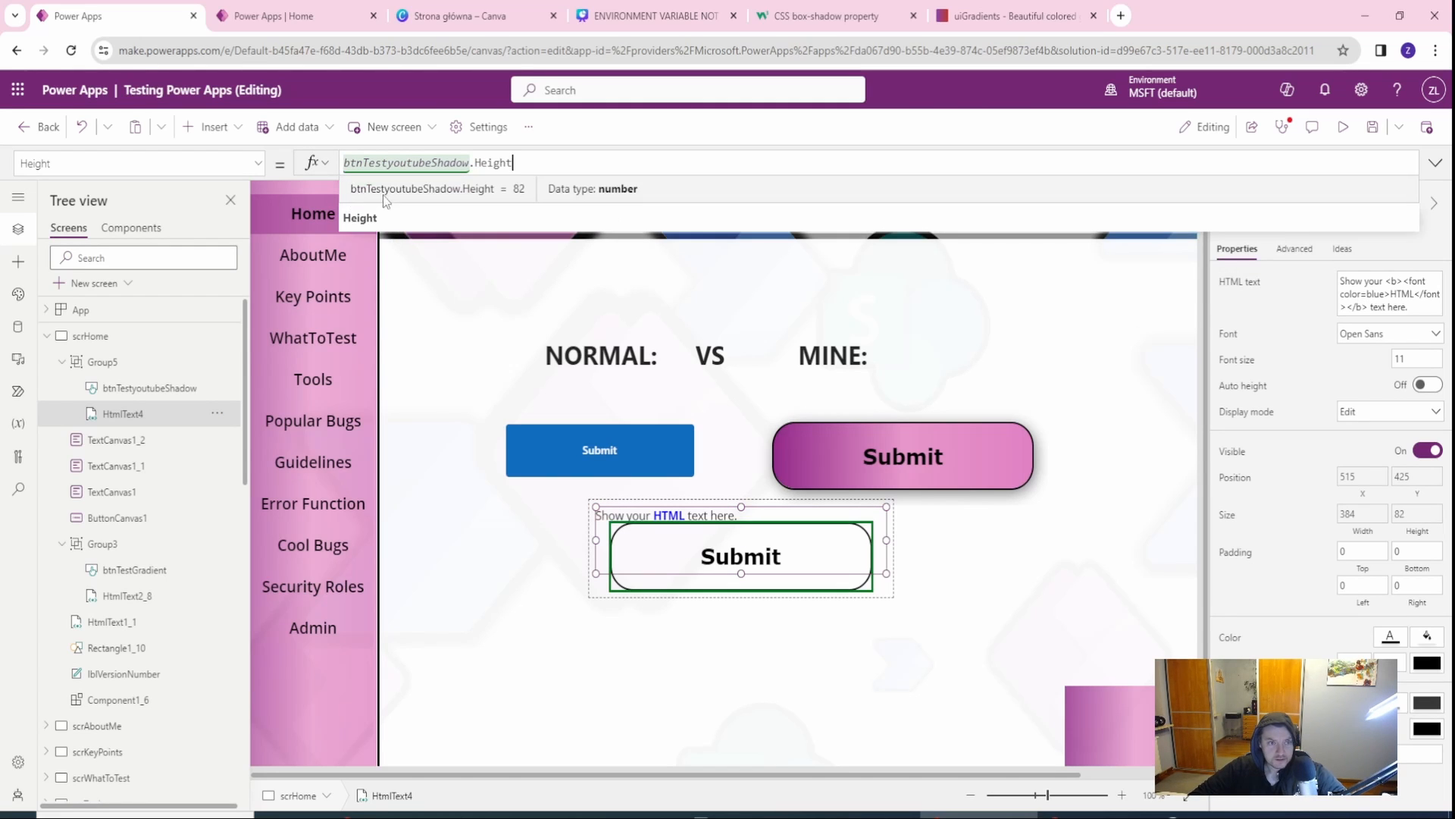
left_click(369, 216)
type("+")
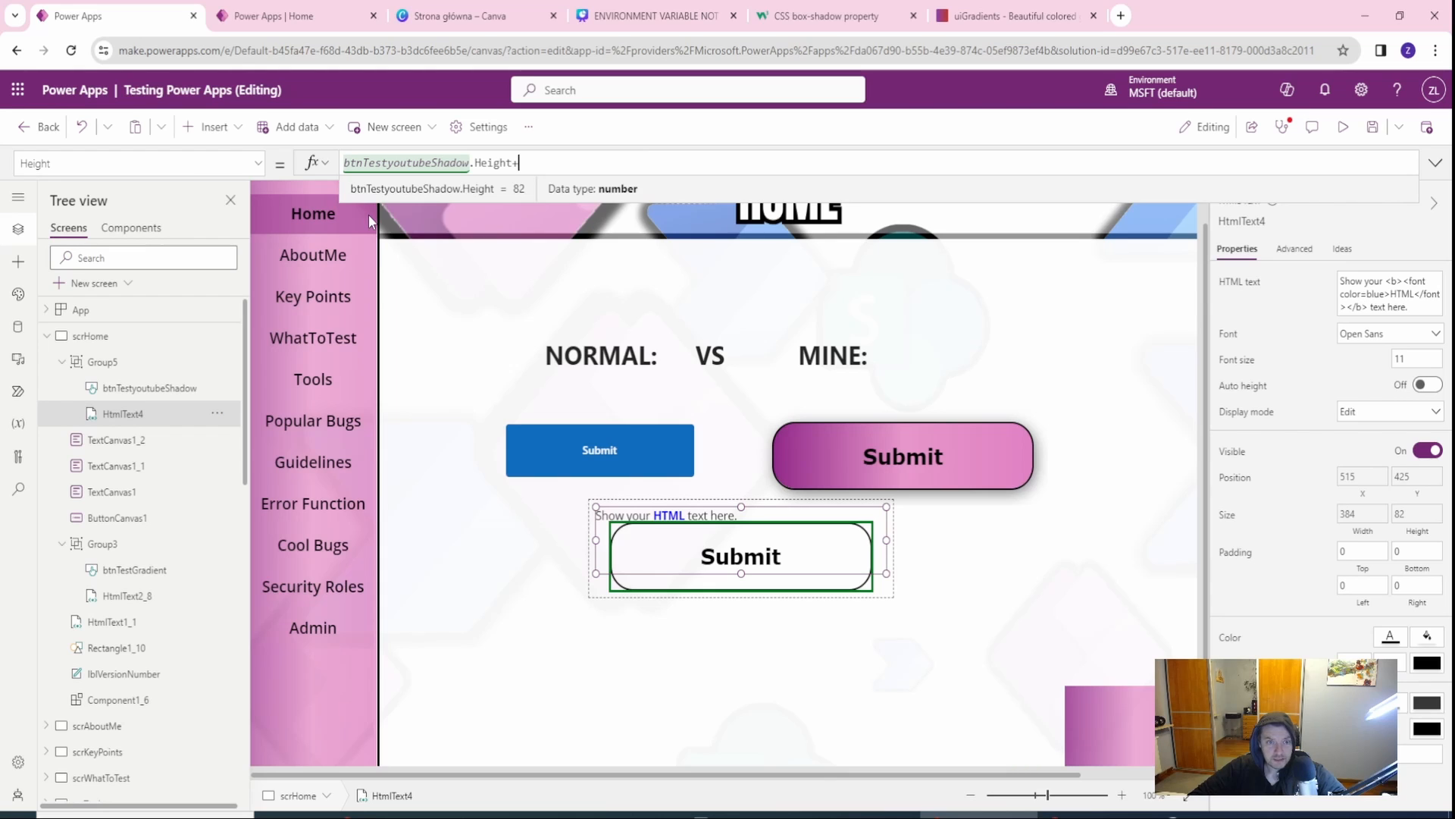
type("2*varButtonGradientmargain")
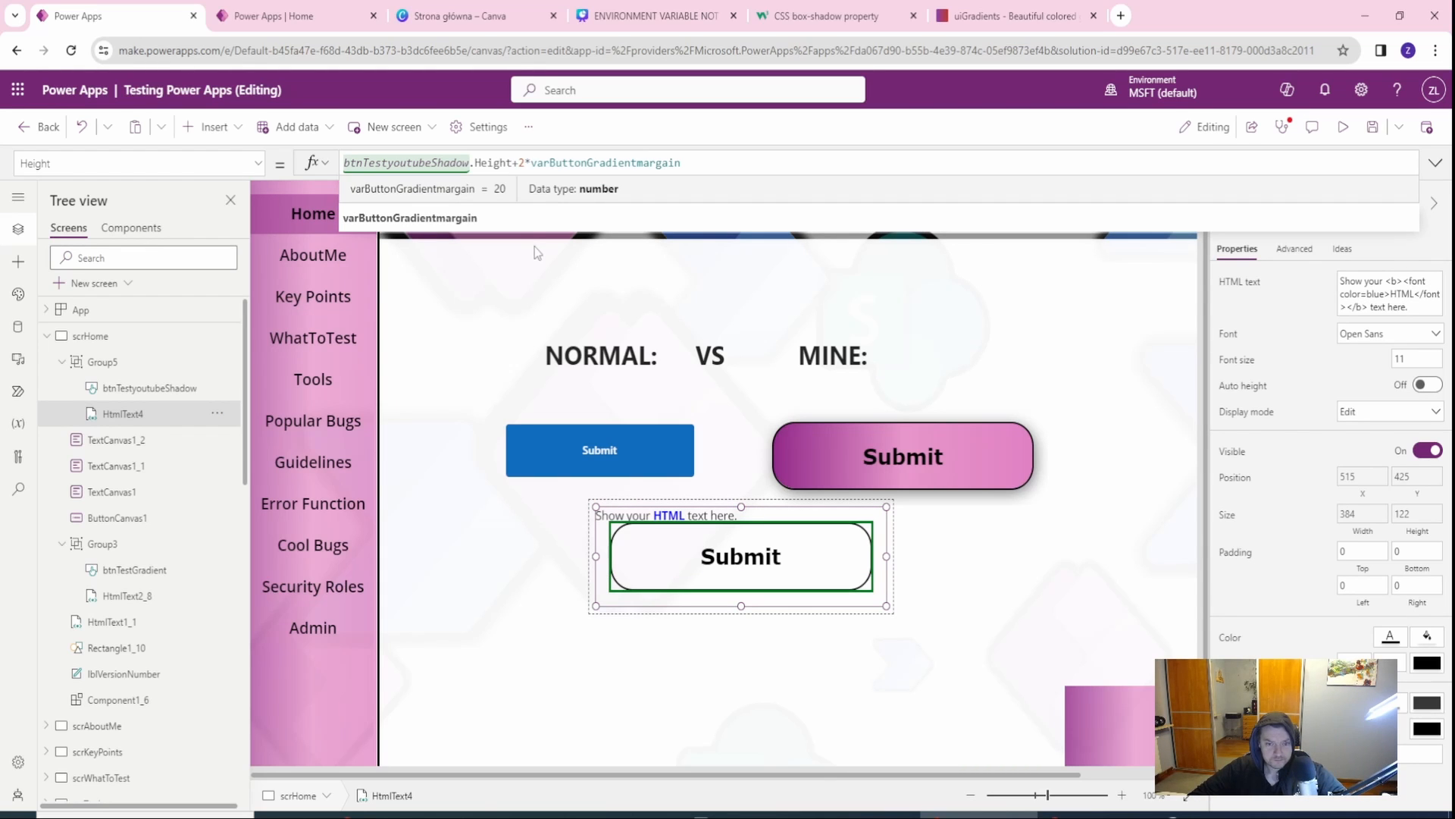
left_click(497, 618)
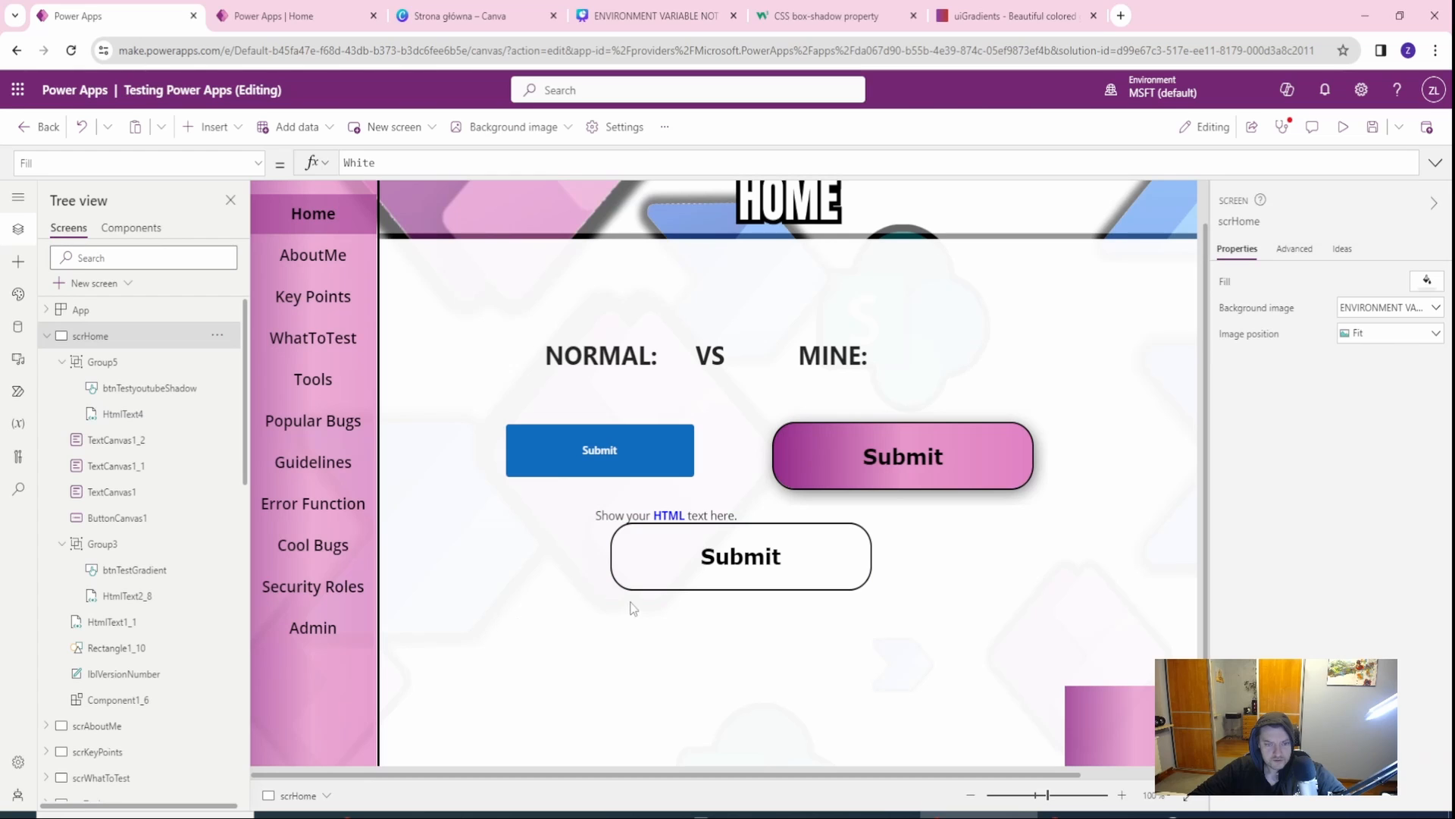
Step: Move btnTestyoutubeShadow down and slightly to the right on the Home screen to check whether HtmlText4 follows it
left_click(107, 395)
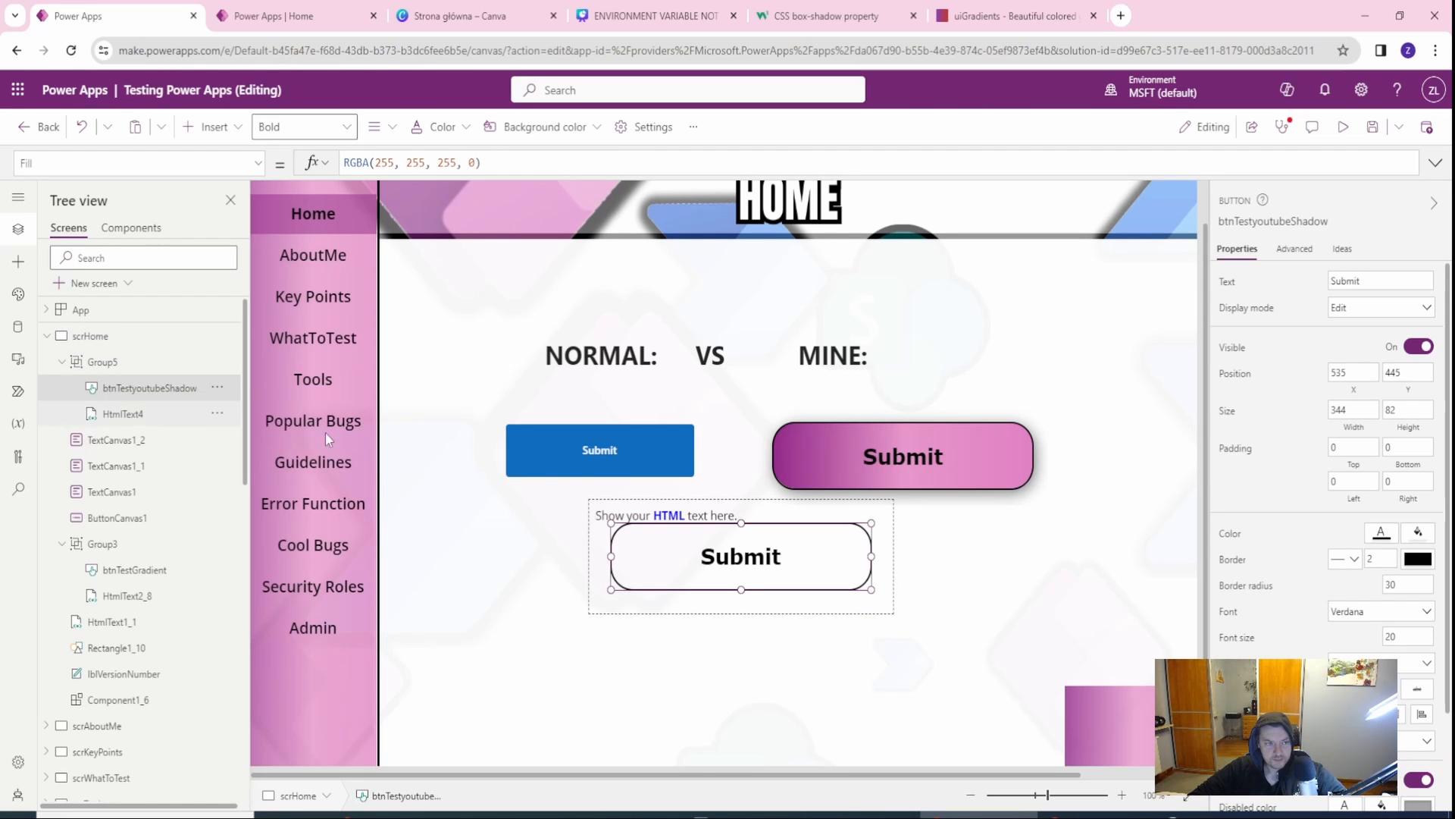
left_click_drag(649, 556, 691, 611)
left_click(522, 585)
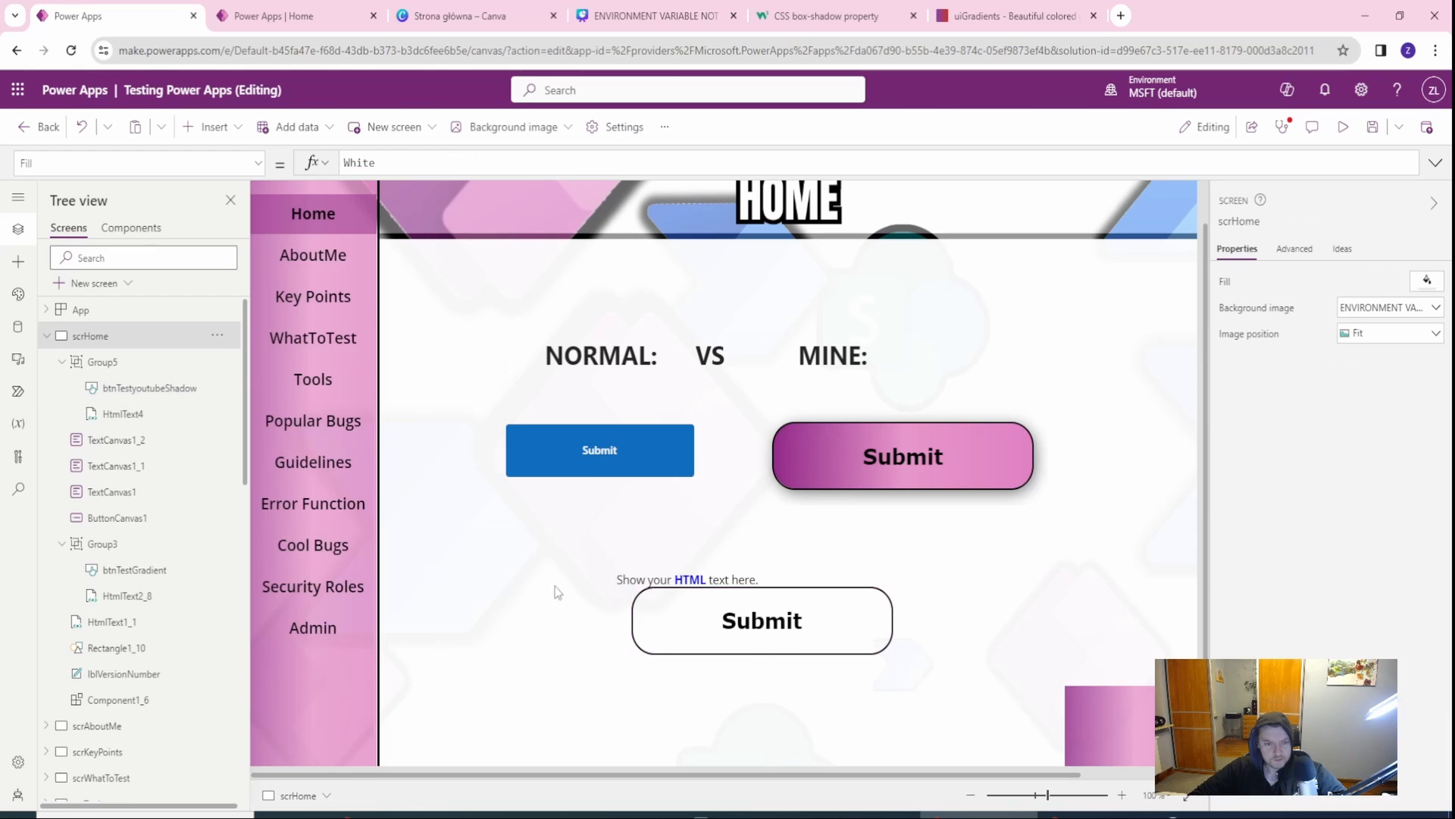
Step: Replace the HtmlText formula of HtmlText4 with the opening "<div style='
left_click(118, 424)
left_click(118, 423)
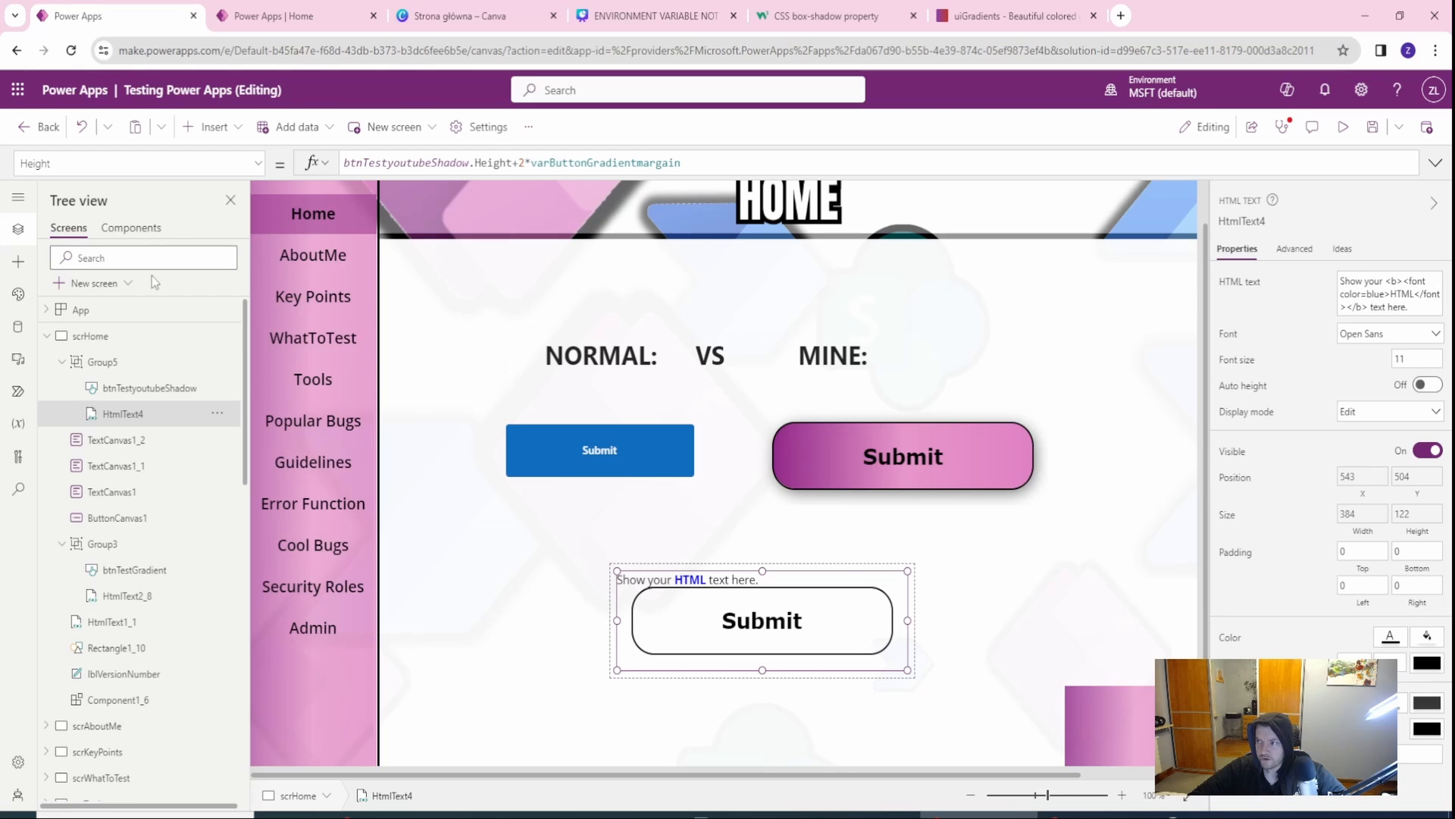
left_click(253, 164)
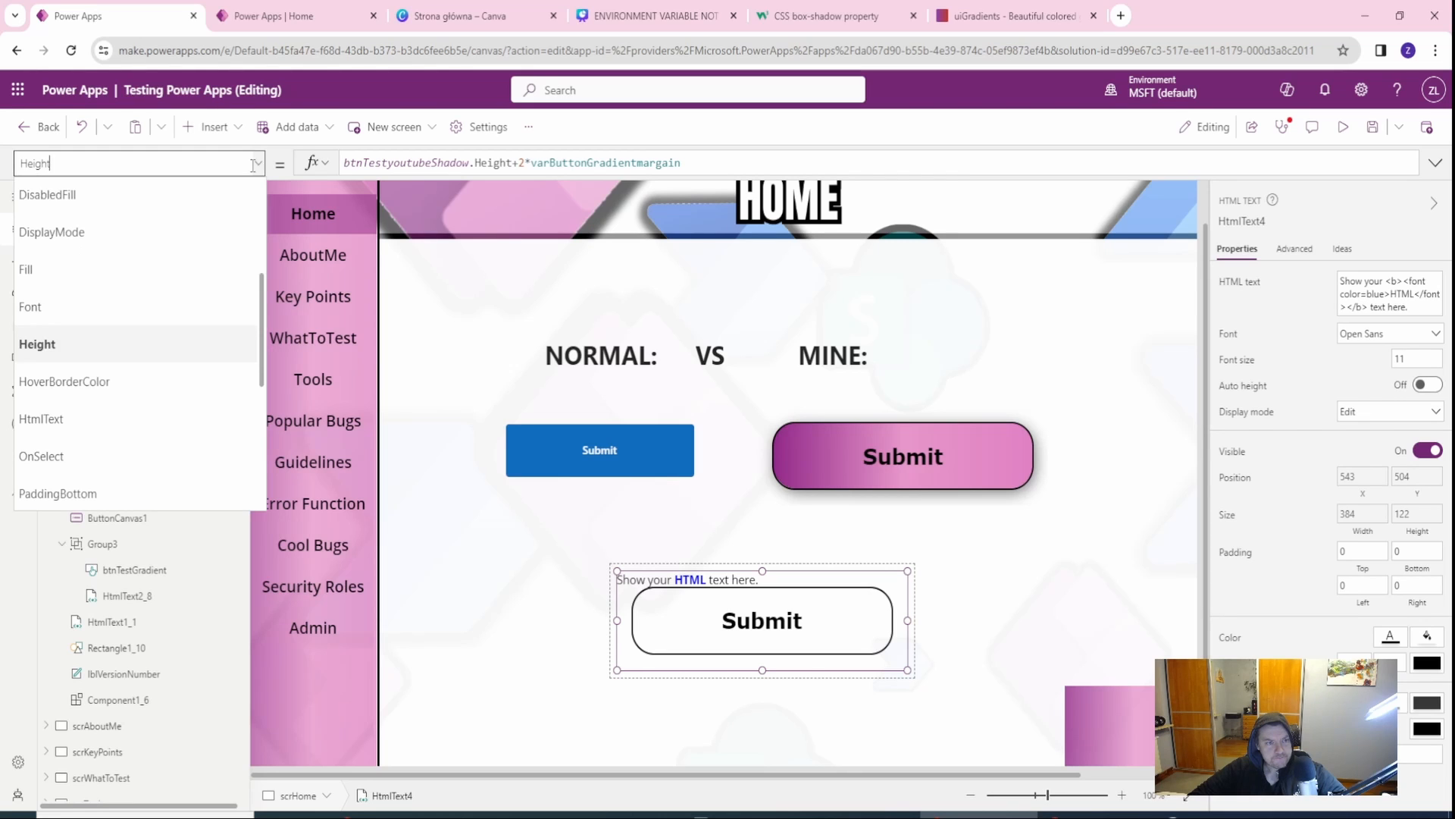
left_click(112, 419)
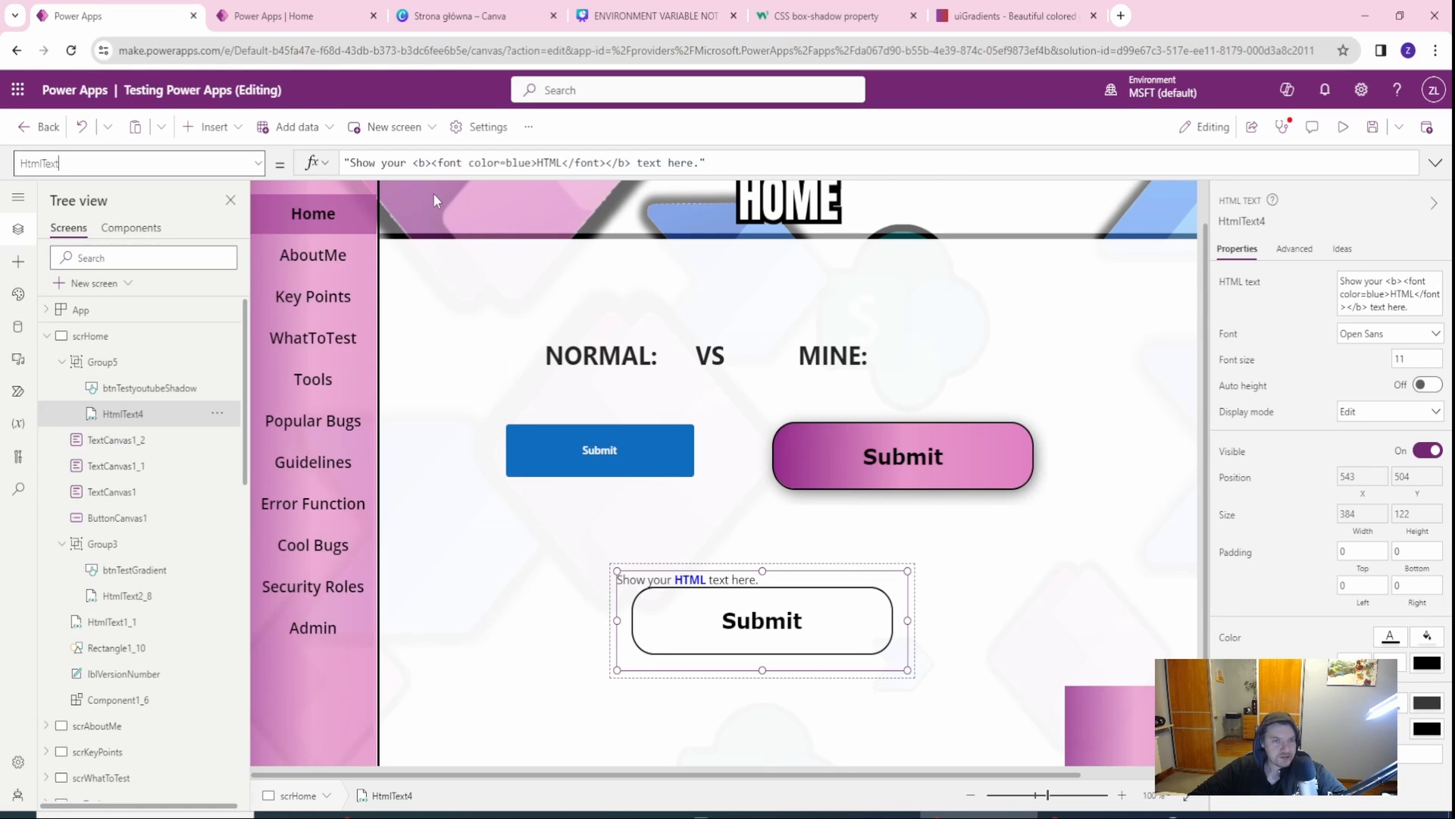
left_click(422, 162)
left_click_drag(773, 165, 668, 165)
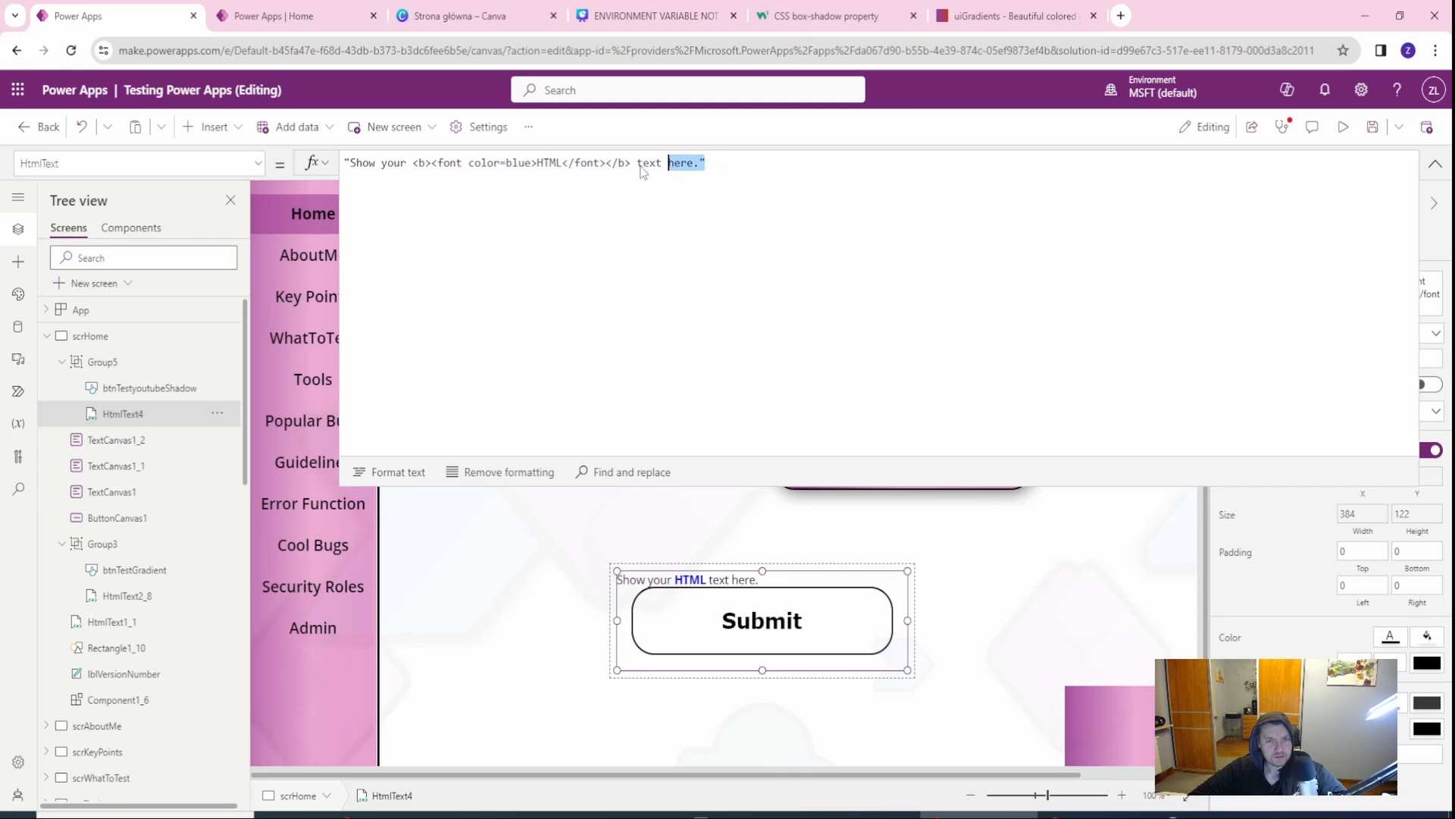
key("ctrl+a")
key("BackSpace")
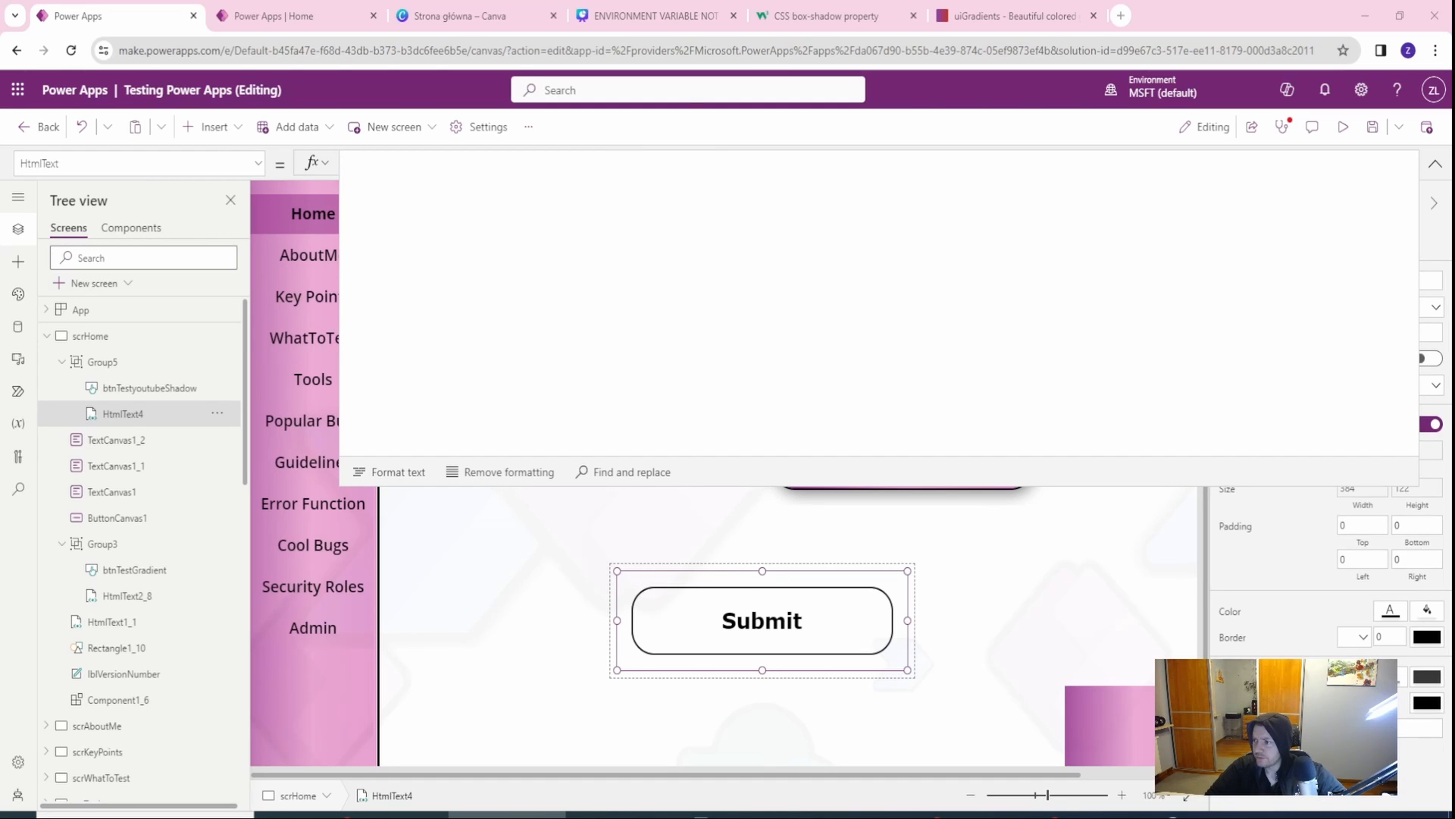
type("\"<div style='")
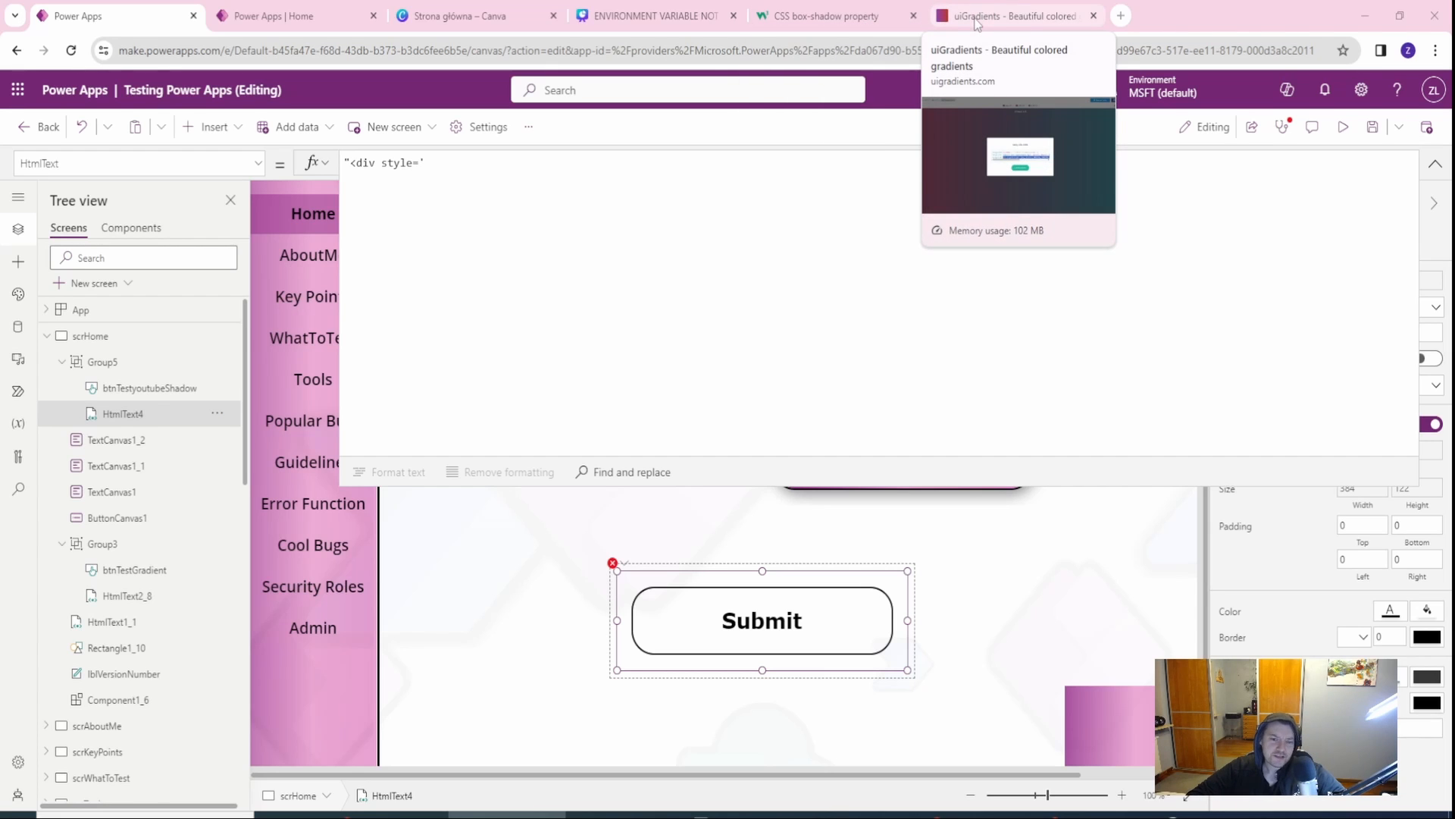
Step: Switch to uiGradients and copy the linear-gradient(to right, #aa4b6b, #6b6b83, #3b8d99); value from the Memariani gradient's CSS code
left_click(1008, 15)
left_click(528, 263)
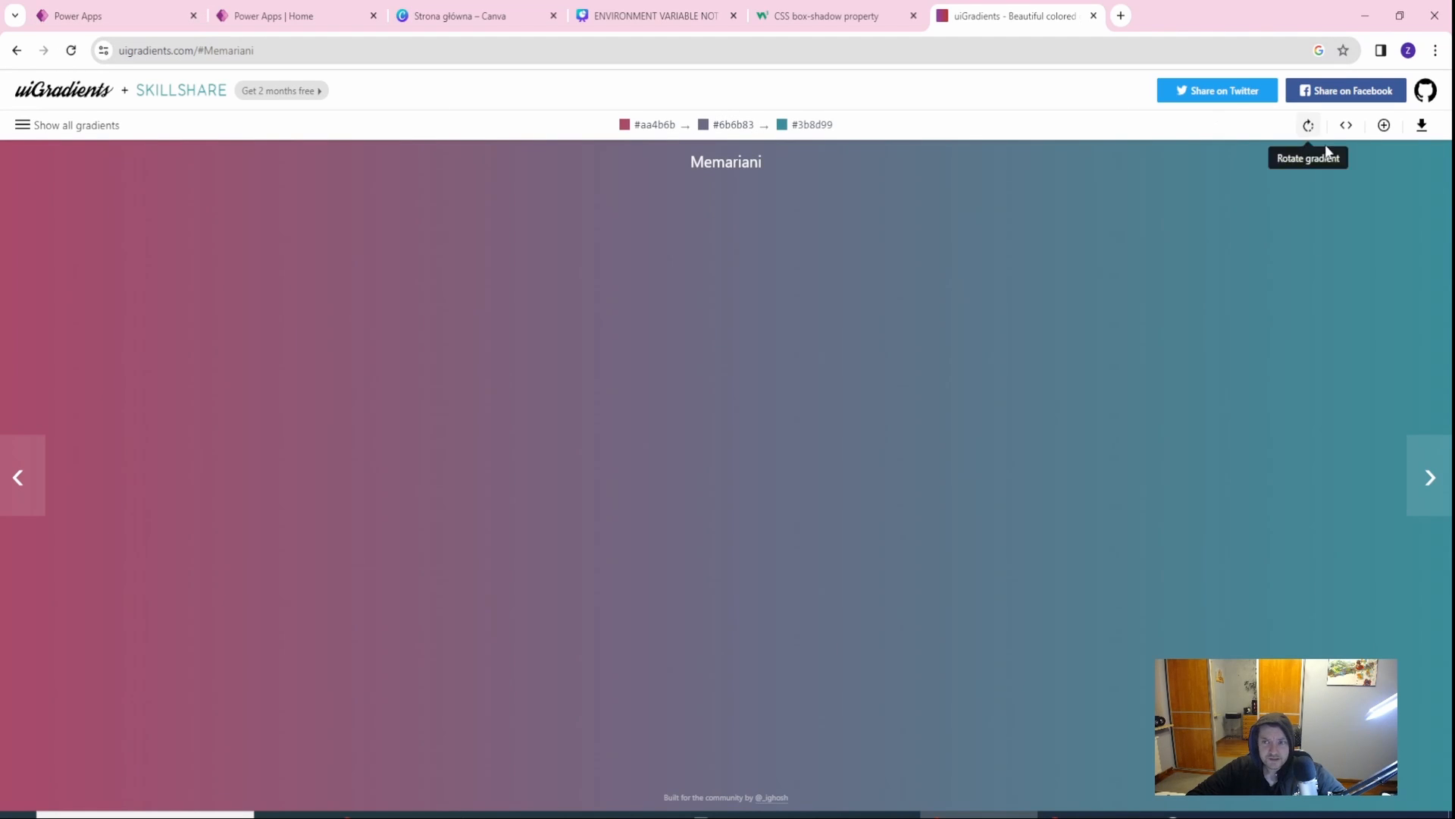
left_click(1346, 125)
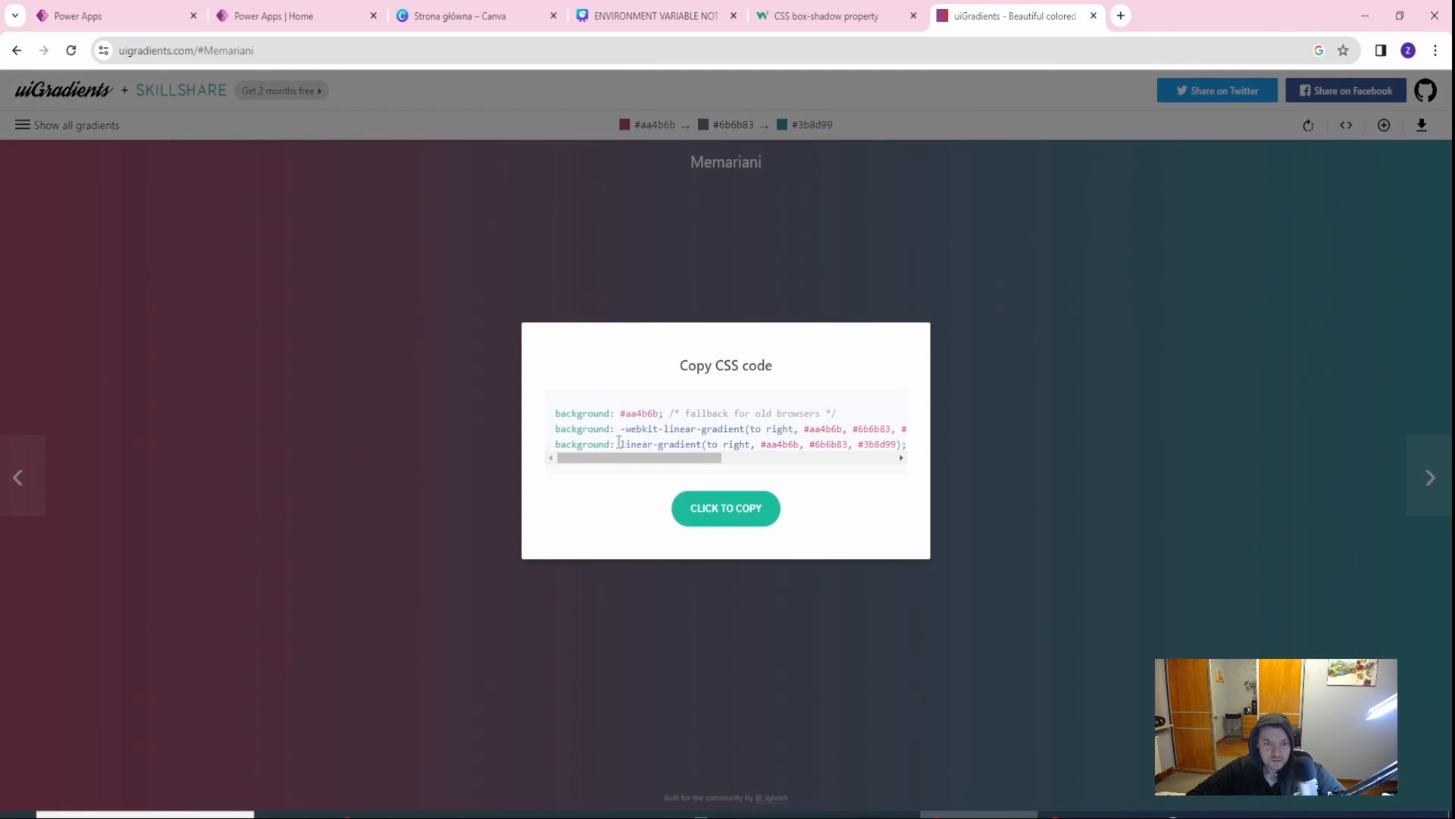
mouse_move(619, 442)
left_mouse_down()
mouse_move(930, 452)
mouse_move(624, 445)
left_mouse_up()
key("ctrl+c")
Step: Switch back to Power Apps, add the copied gradient to the HtmlText formula of HtmlText4 as the background: value, and start a new line
left_click(113, 15)
left_click(493, 228)
key("ctrl+v")
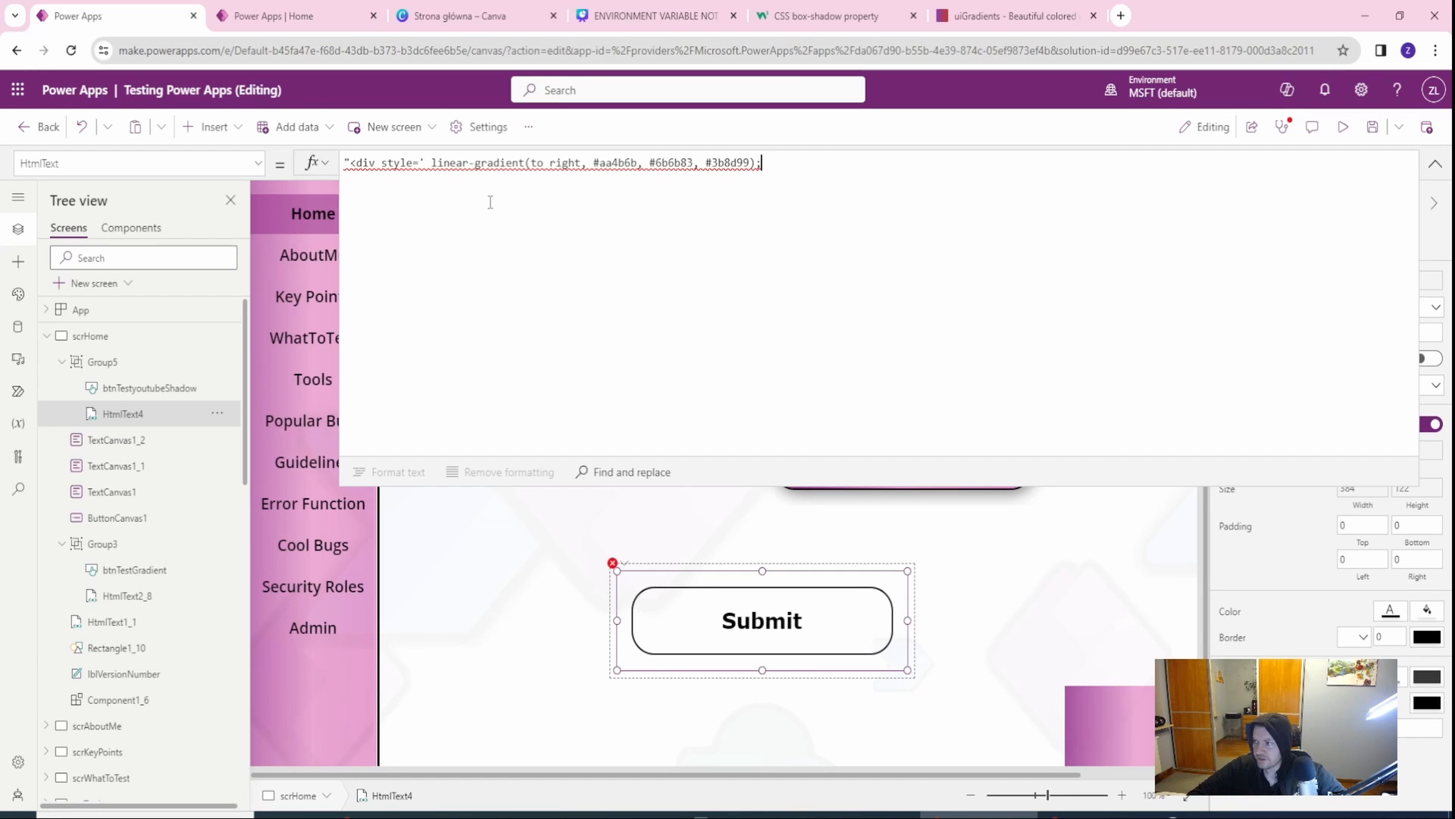
left_click(427, 162)
key("Delete")
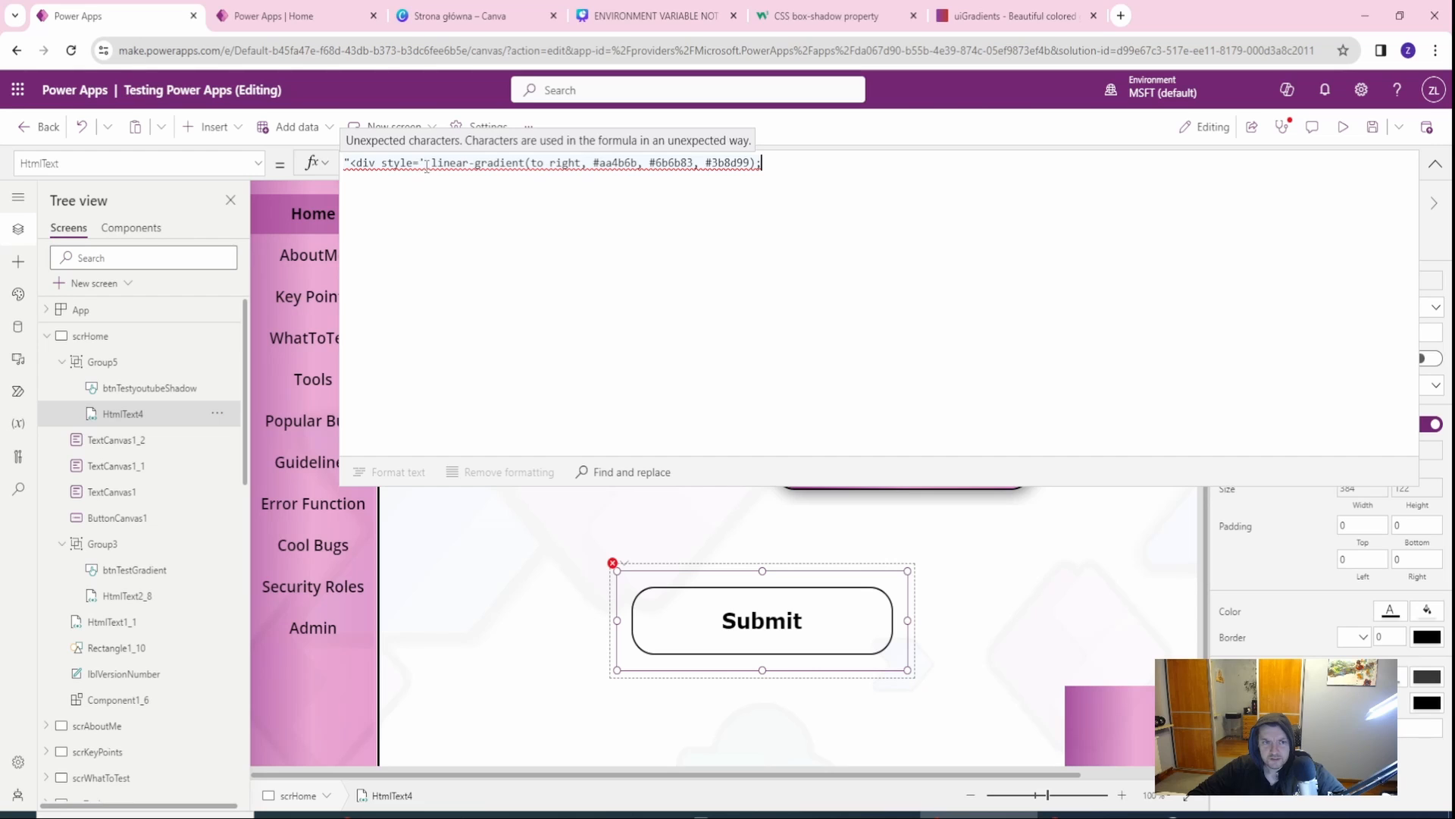
left_click(427, 164)
key("ctrl+z")
type("backg")
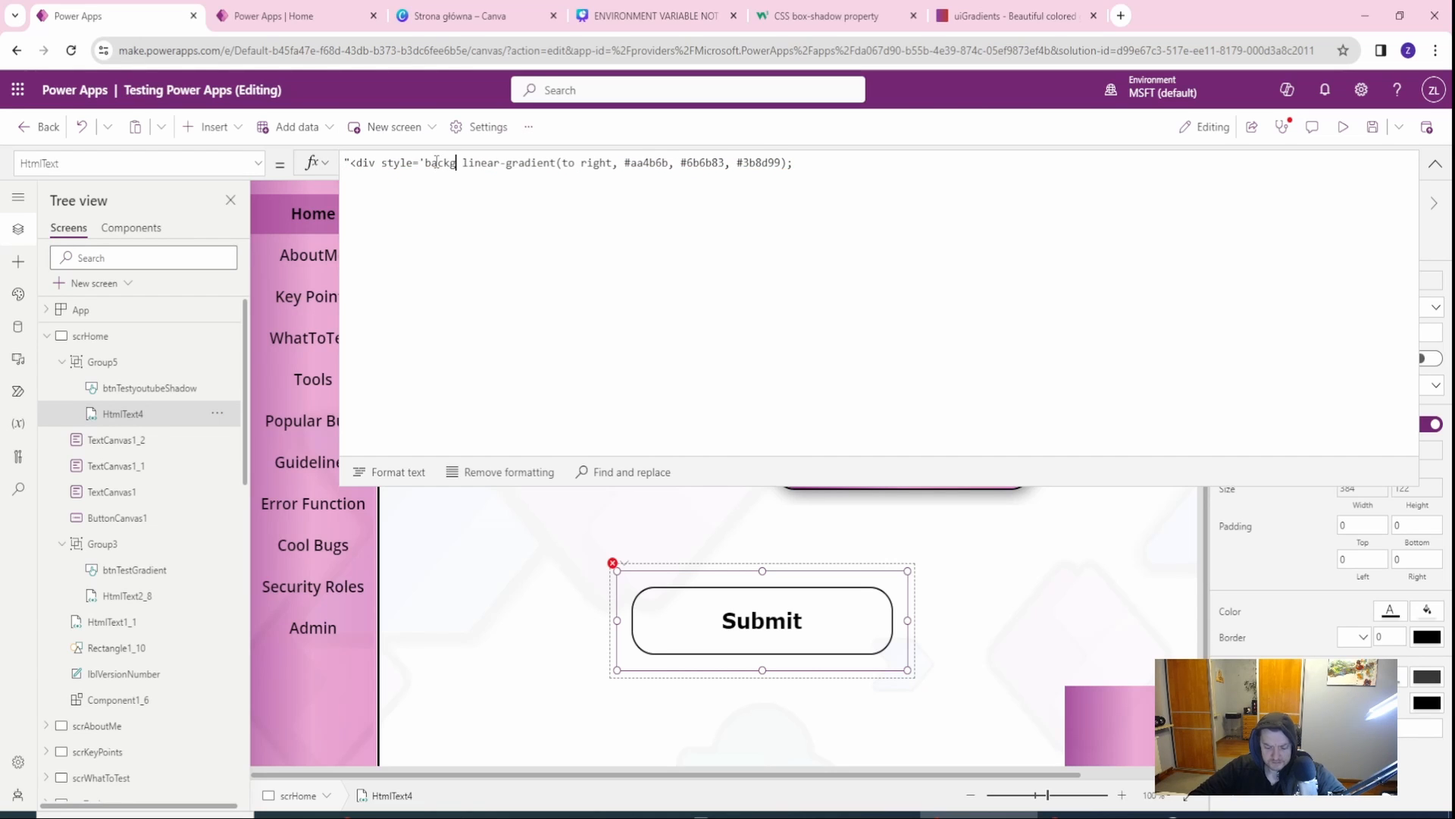
type("round")
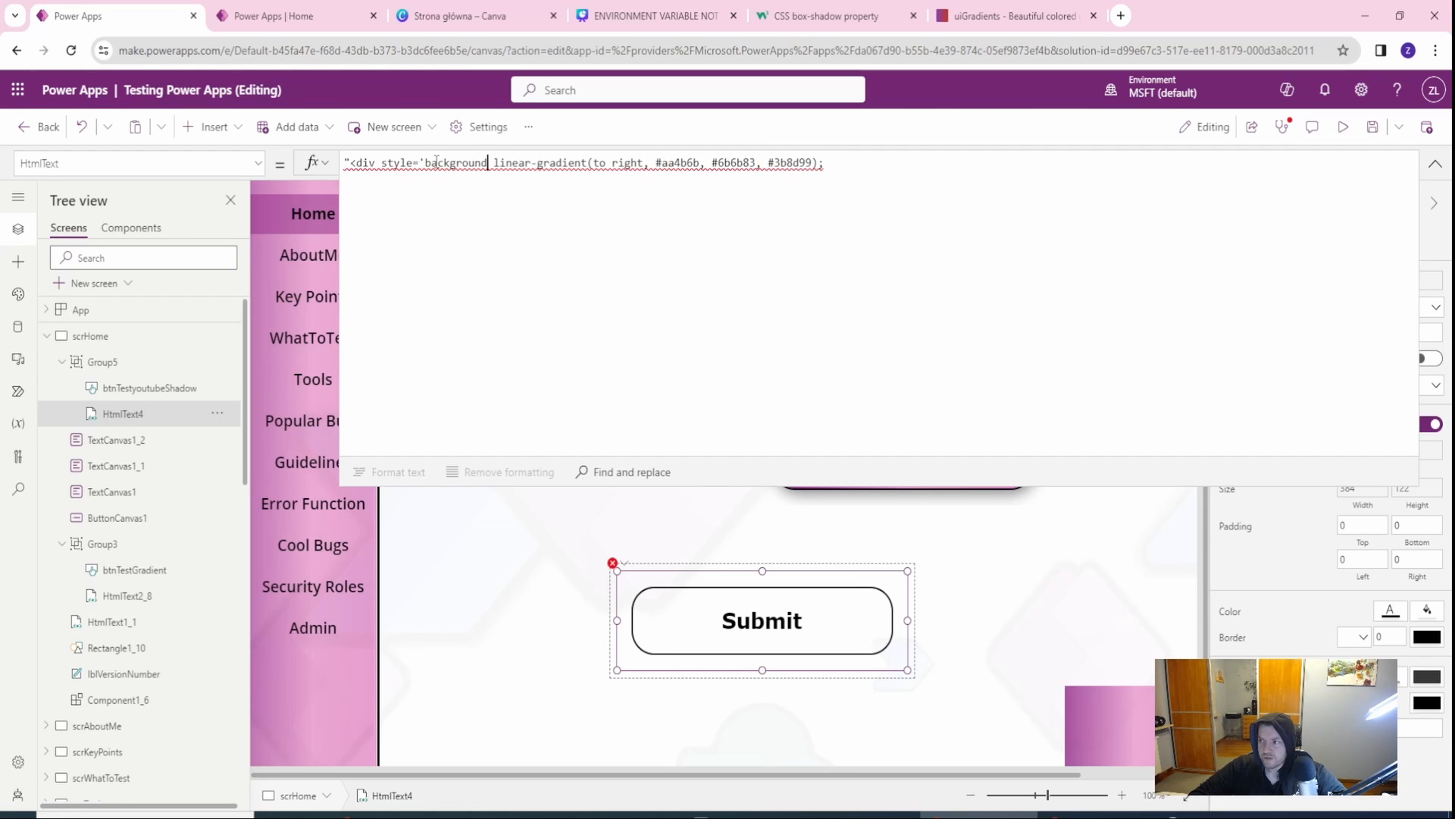
type(":")
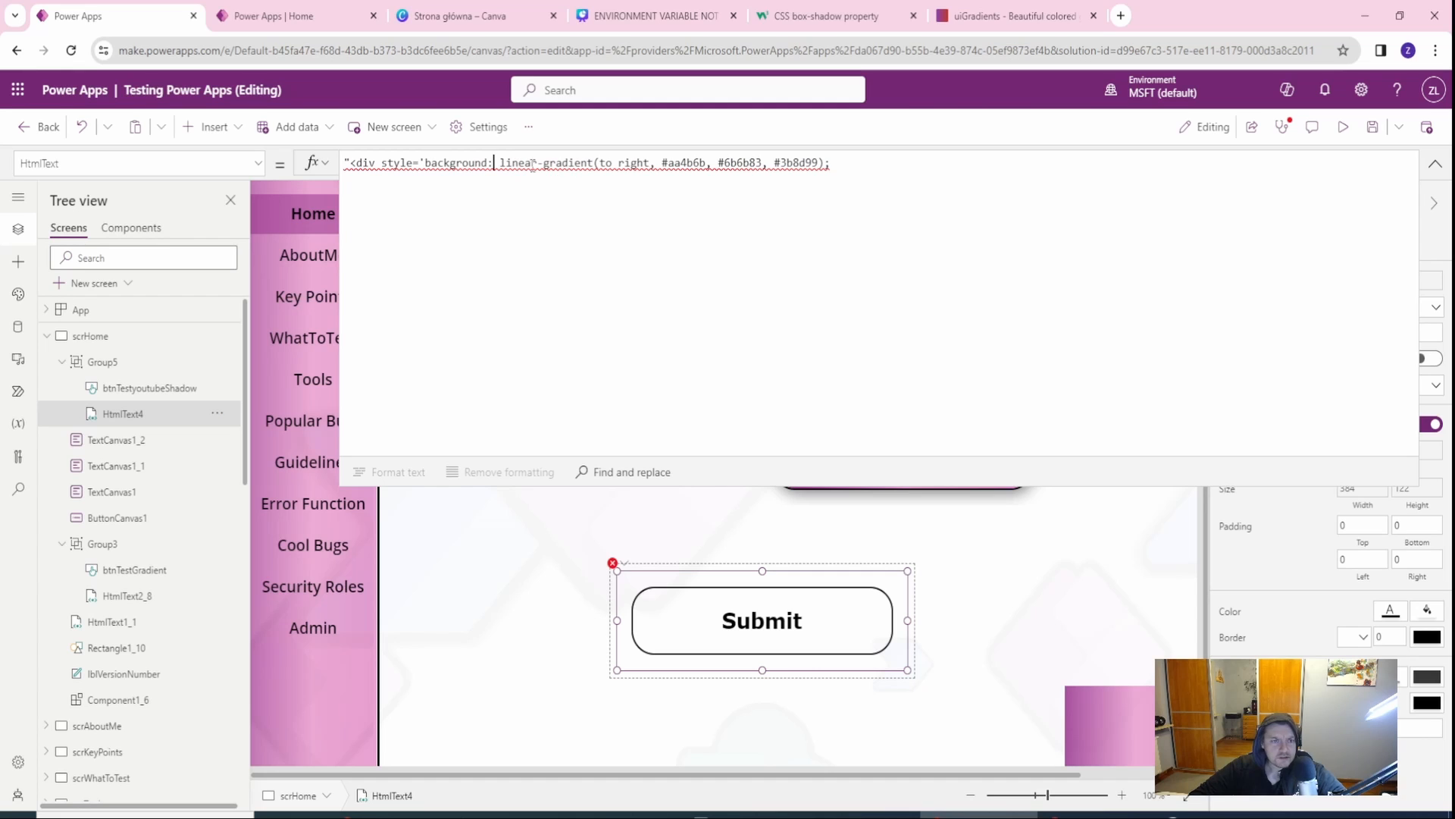
left_click(840, 163)
key("shift+Return")
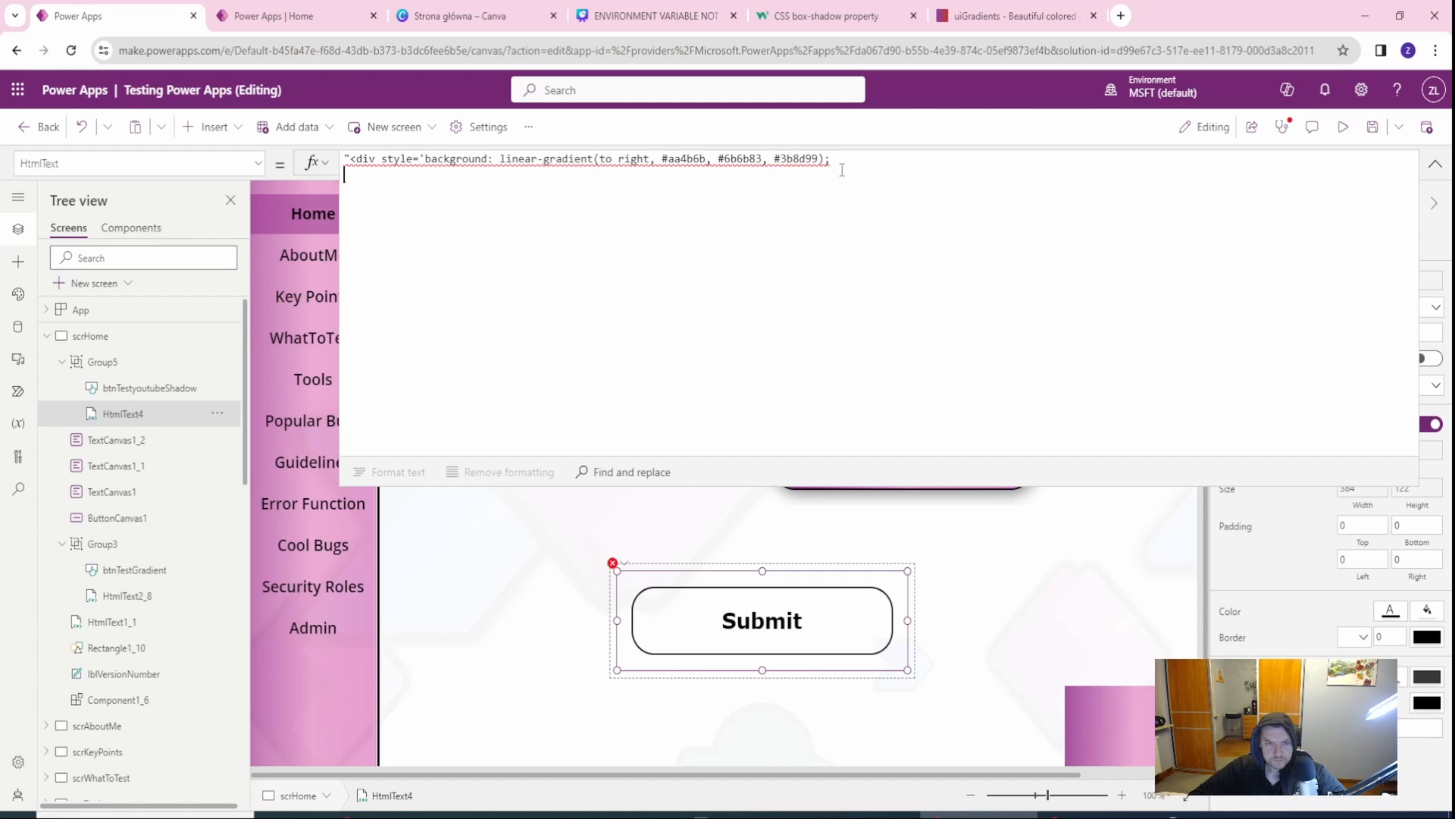
Step: Try horizontal box-shadow offsets of 7px and 9px in the HtmlText formula of HtmlText2_8 and restore 3px
mouse_move(427, 158)
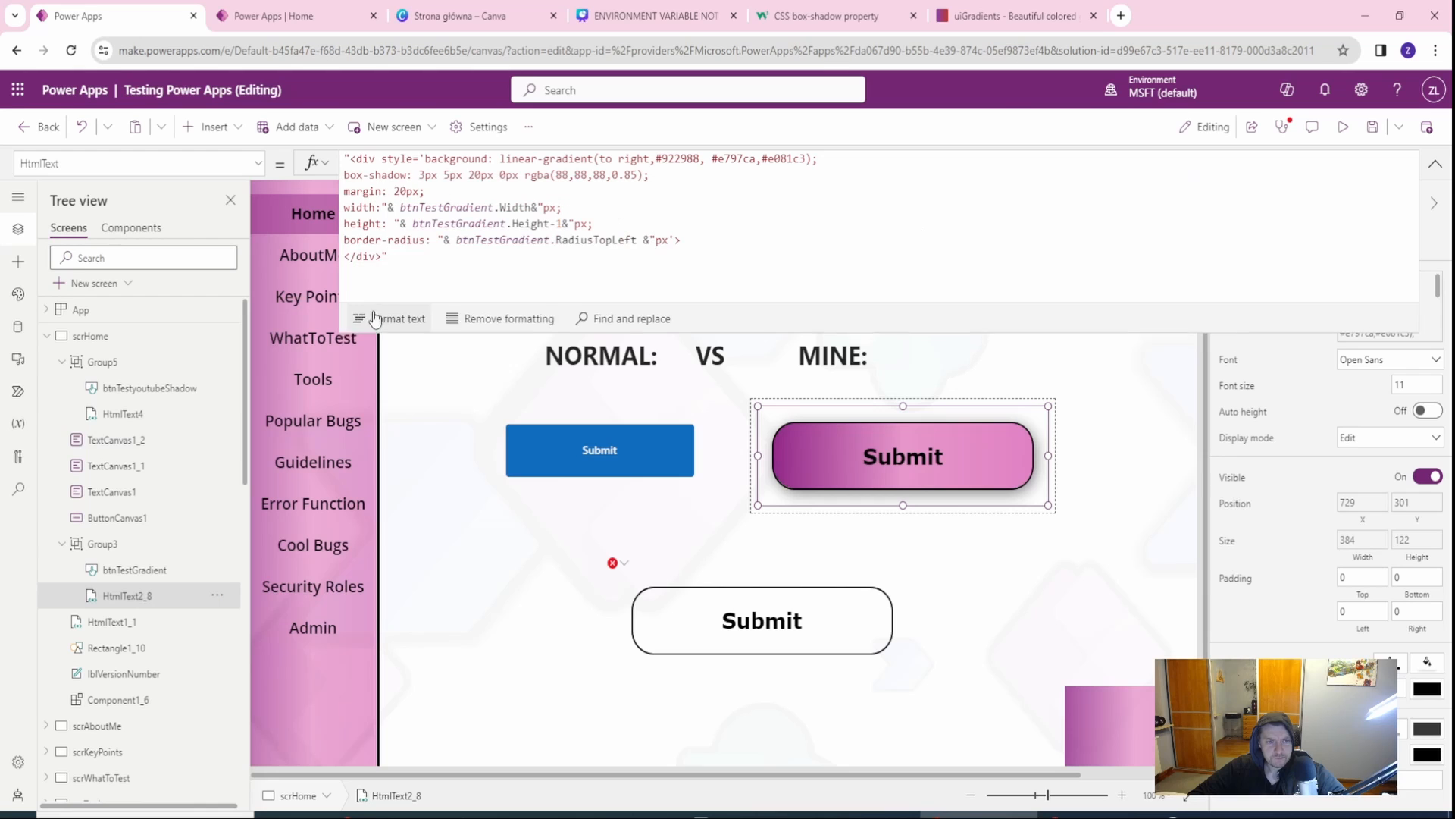
left_click(422, 170)
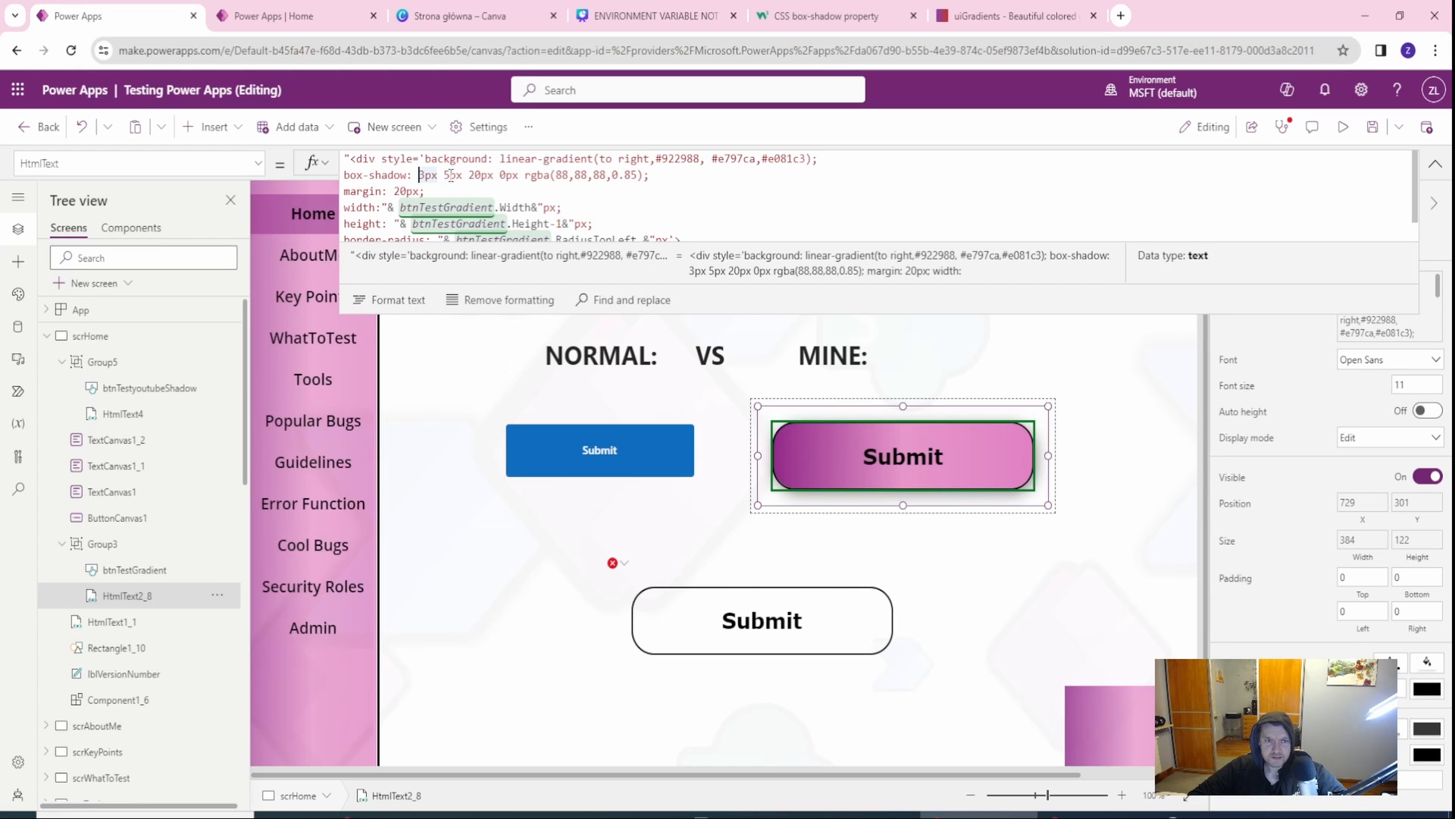
key("Left")
key("BackSpace")
type("7")
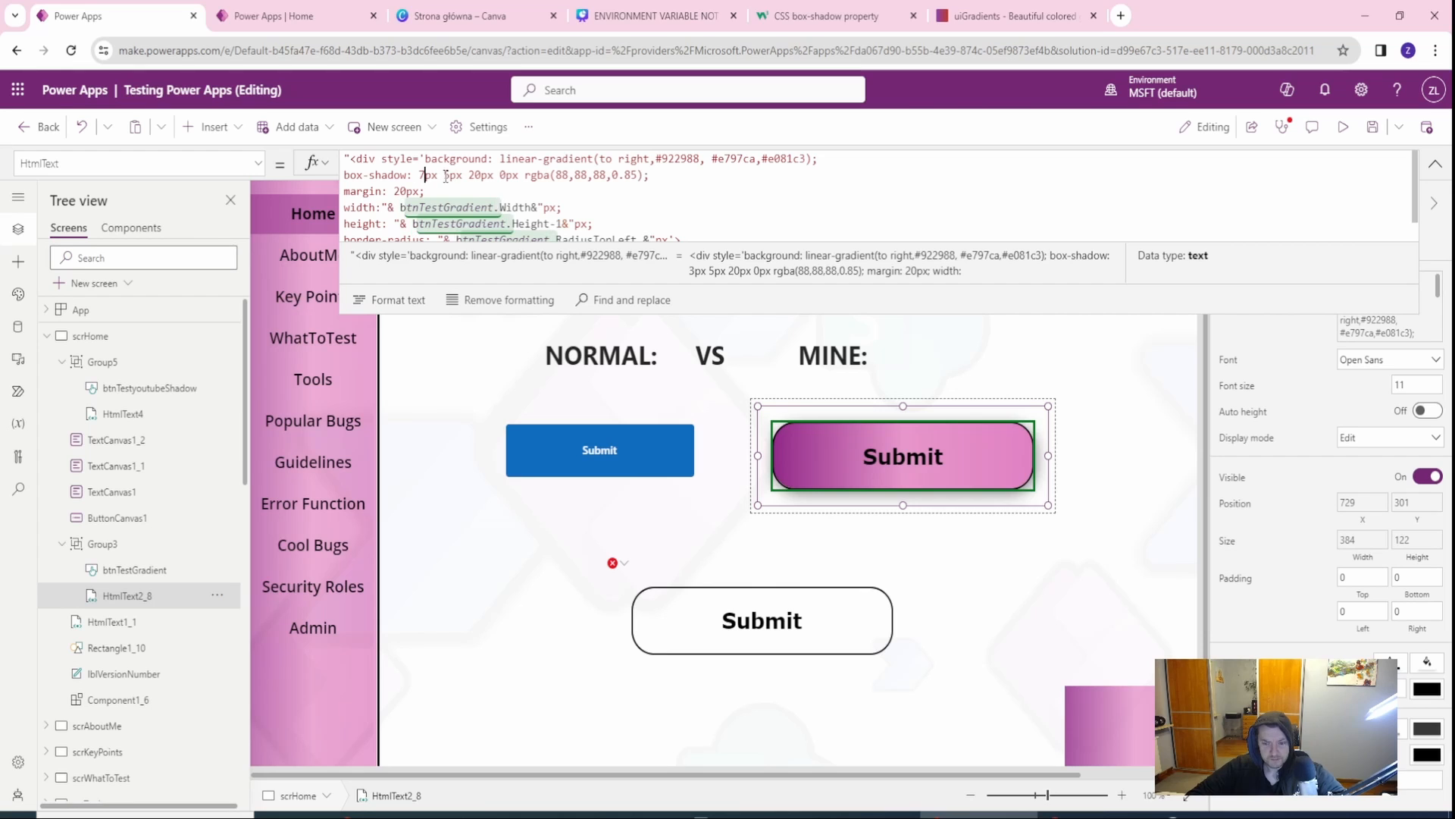
key("BackSpace")
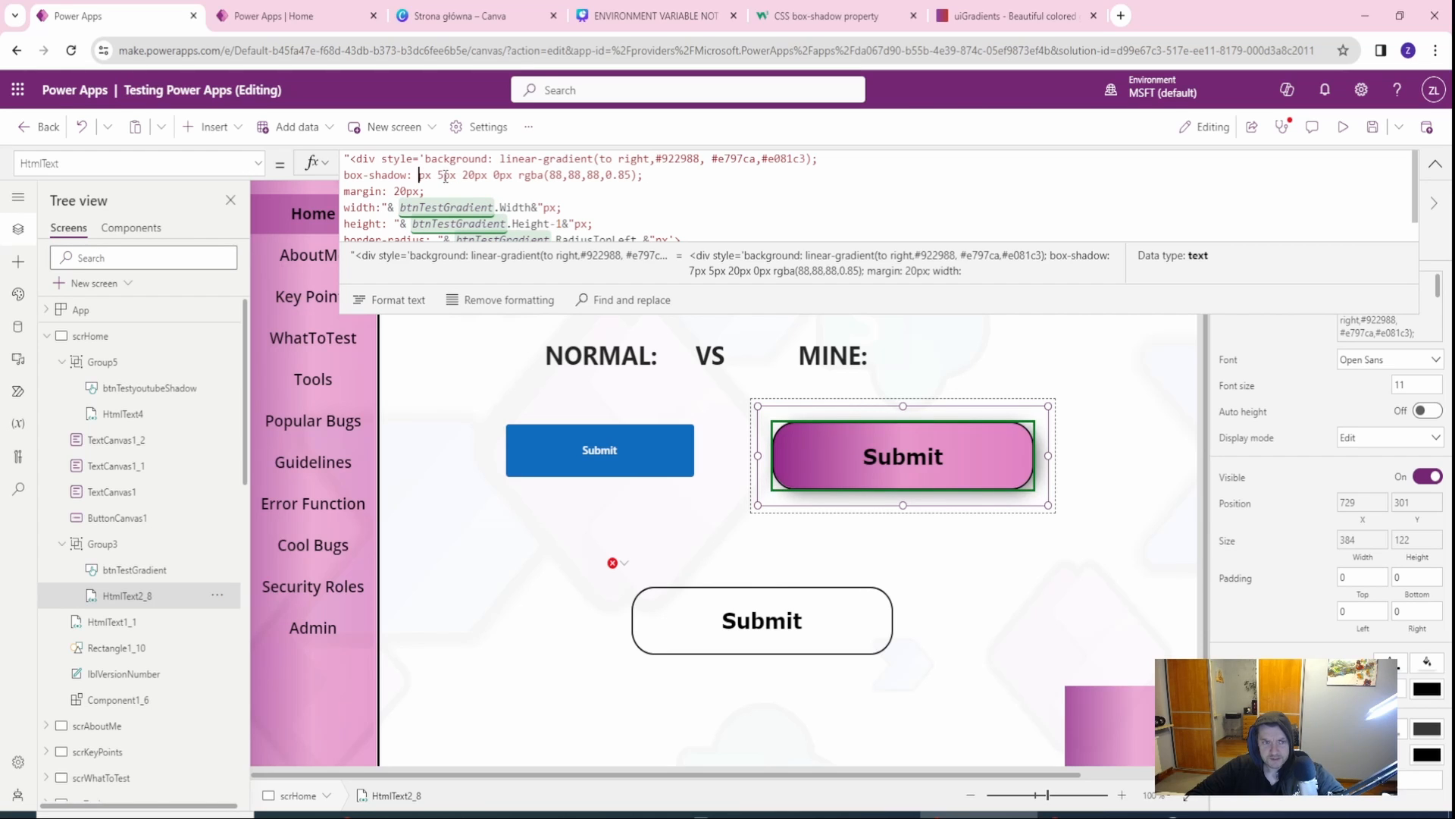
type("9")
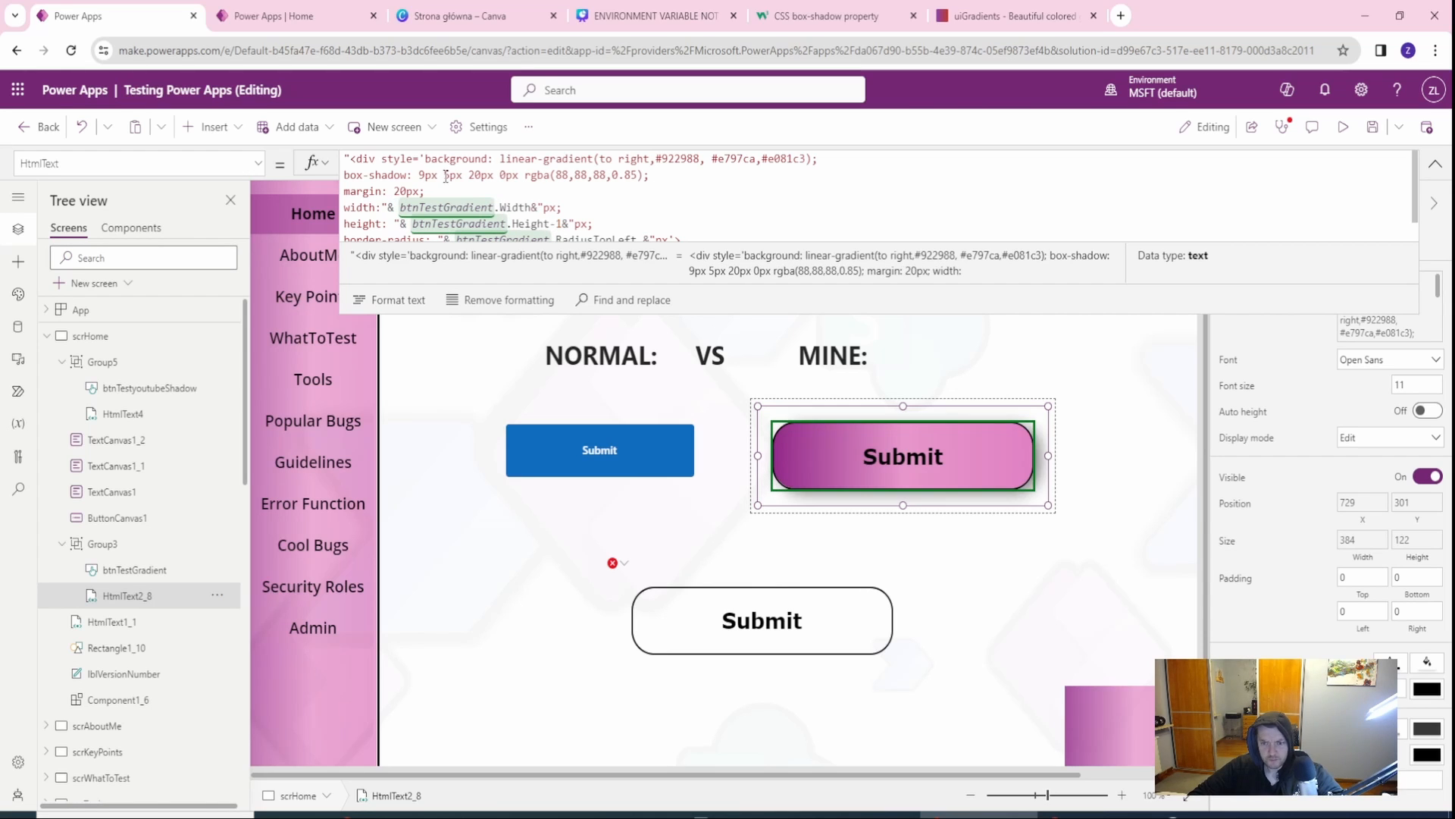
key("BackSpace")
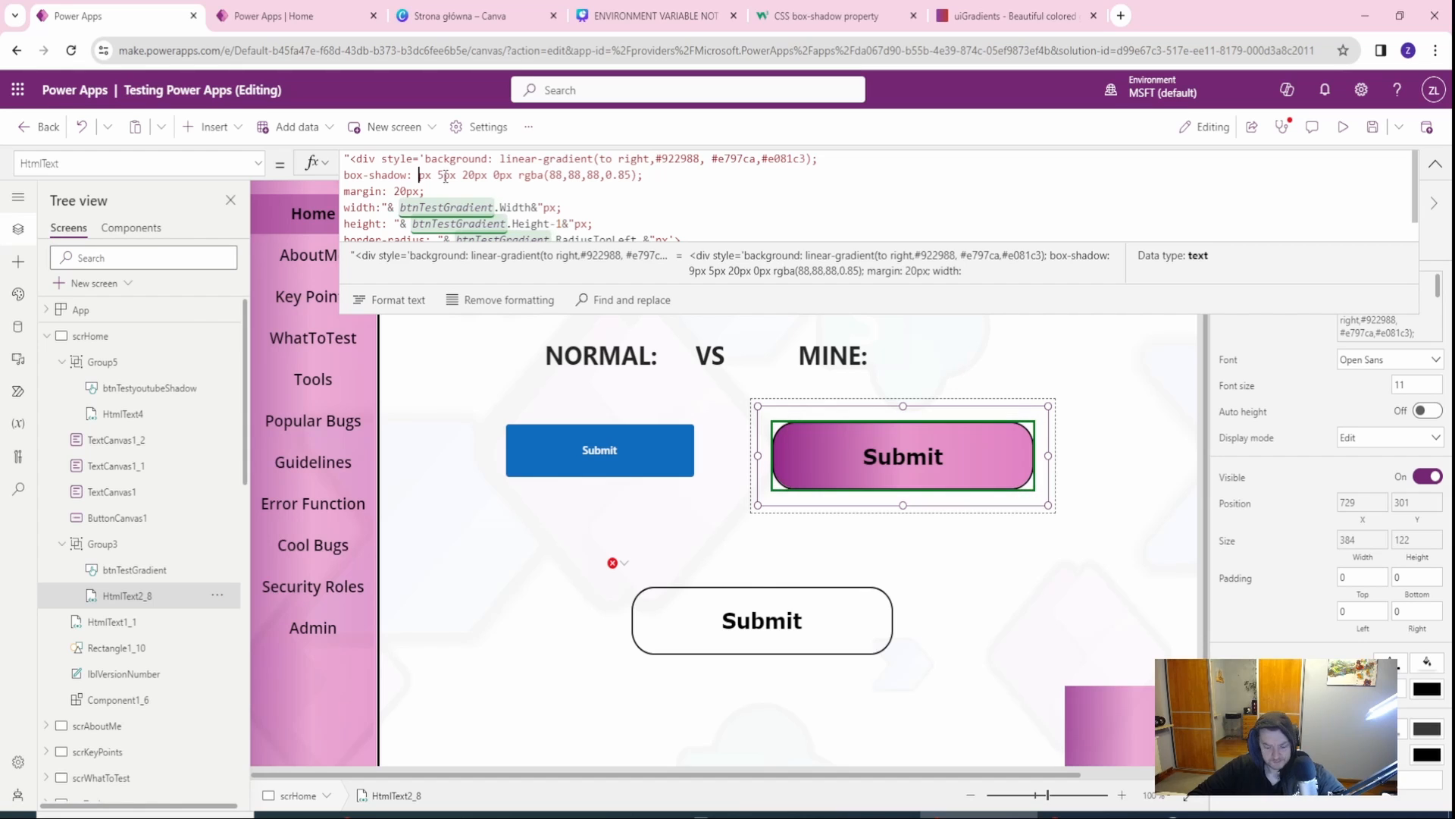
type("3")
Step: Try a vertical box-shadow offset of 10px in the HtmlText formula of HtmlText2_8 and restore 5px
left_click(453, 175)
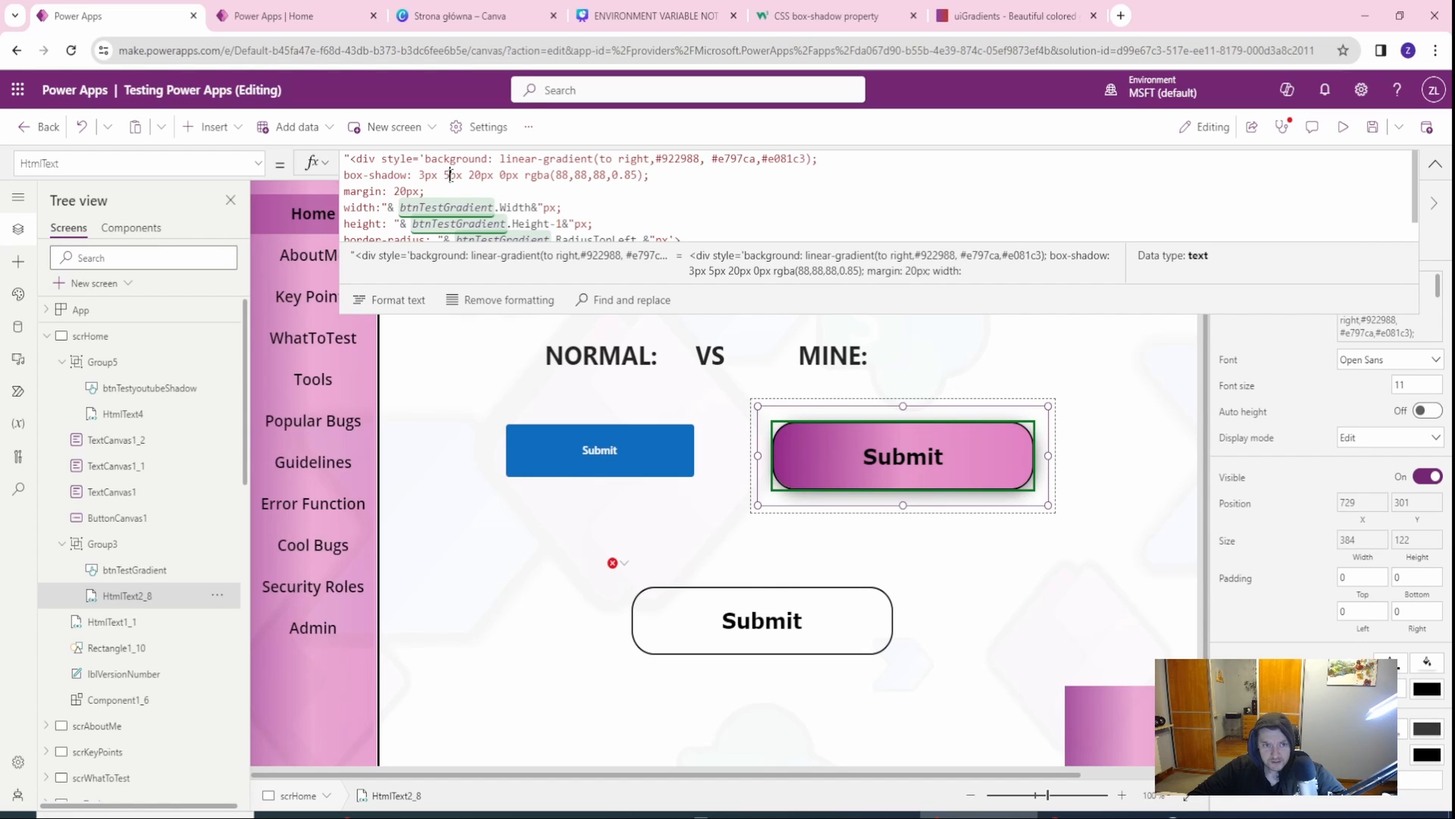
key("BackSpace")
type("10")
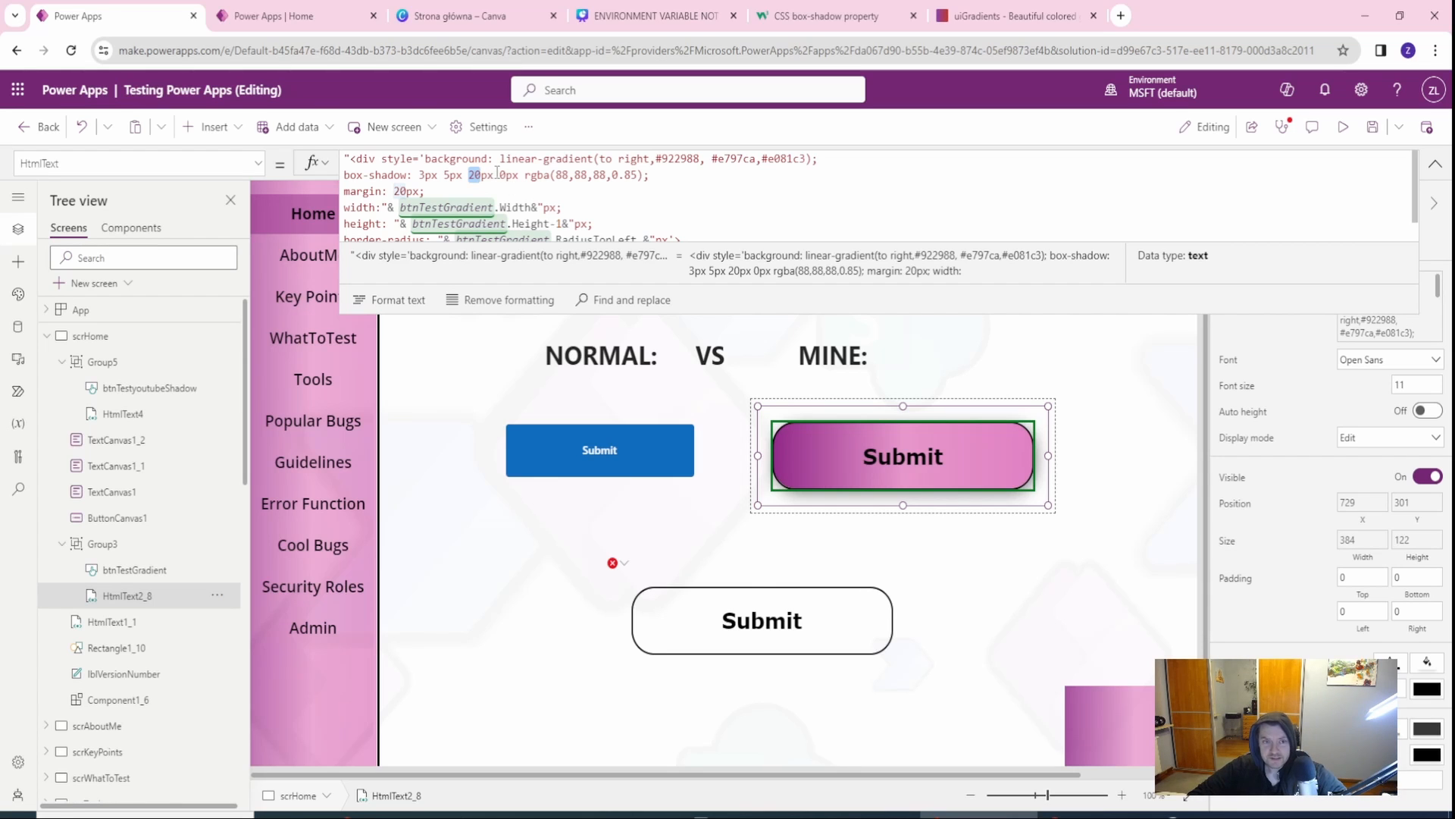
left_click(500, 175)
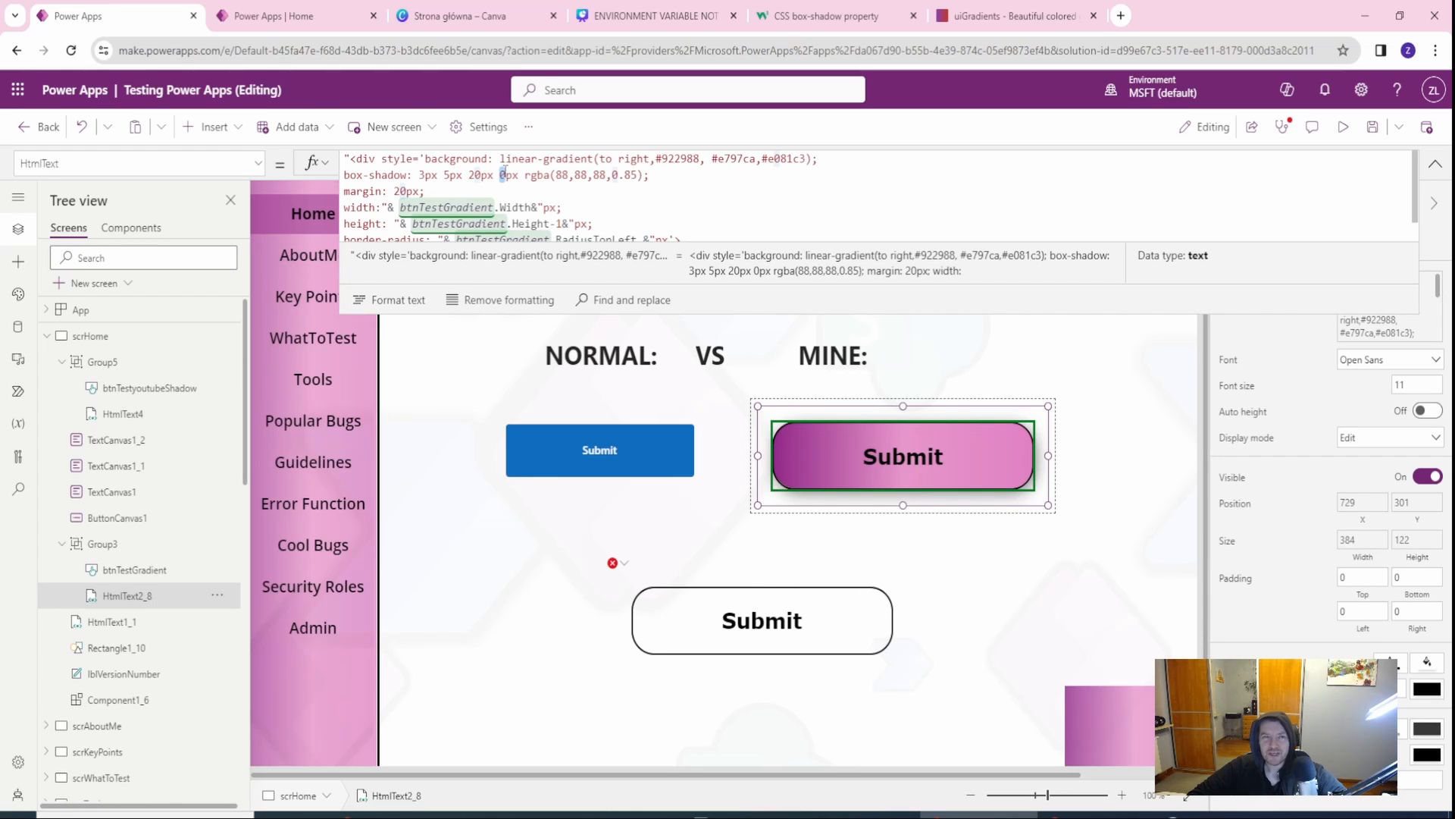
Step: Return to the HtmlText formula of HtmlText4 and review the offset and blur values of its box-shadow line
left_click(826, 595)
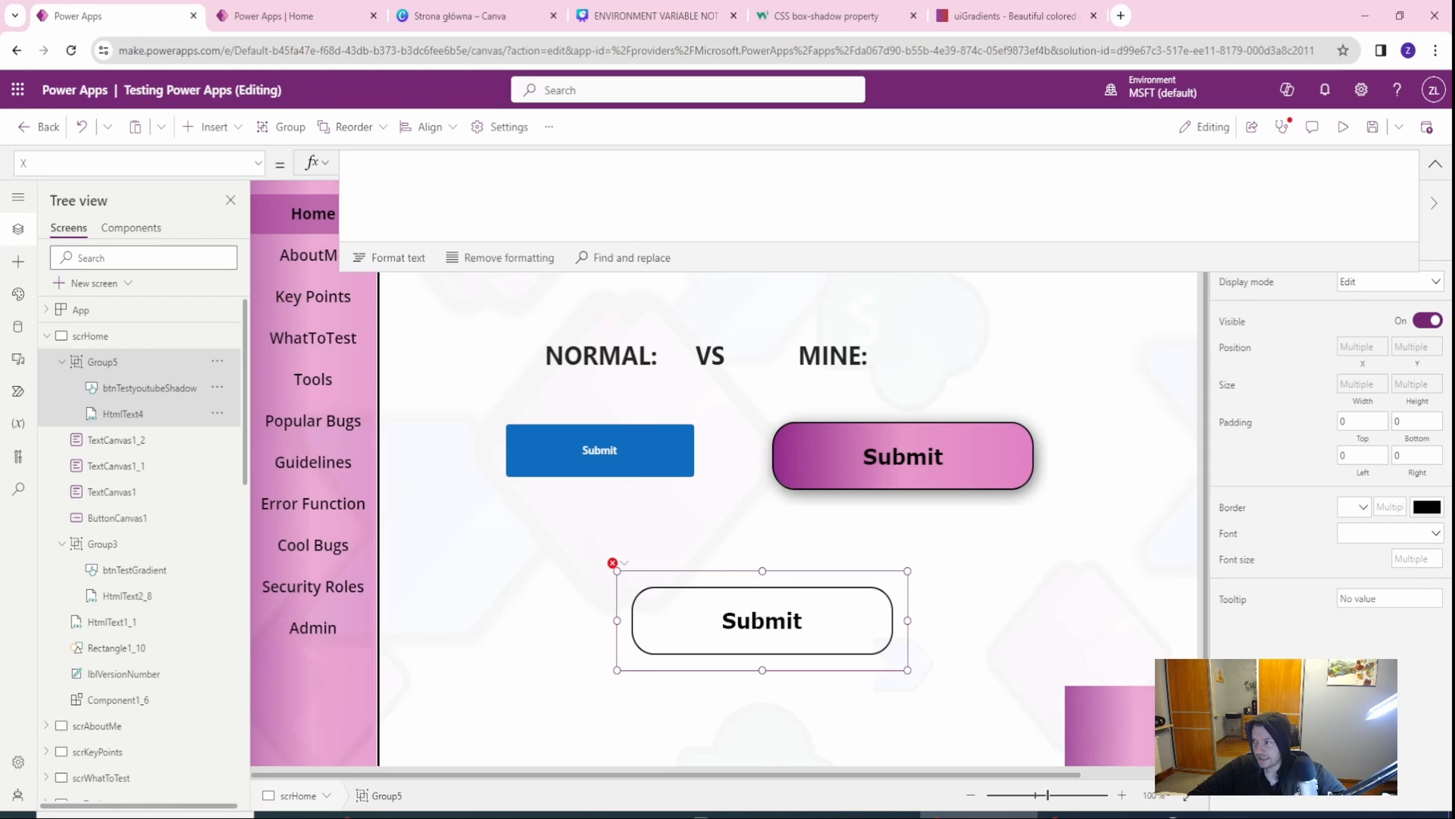
left_click(116, 416)
left_click(661, 180)
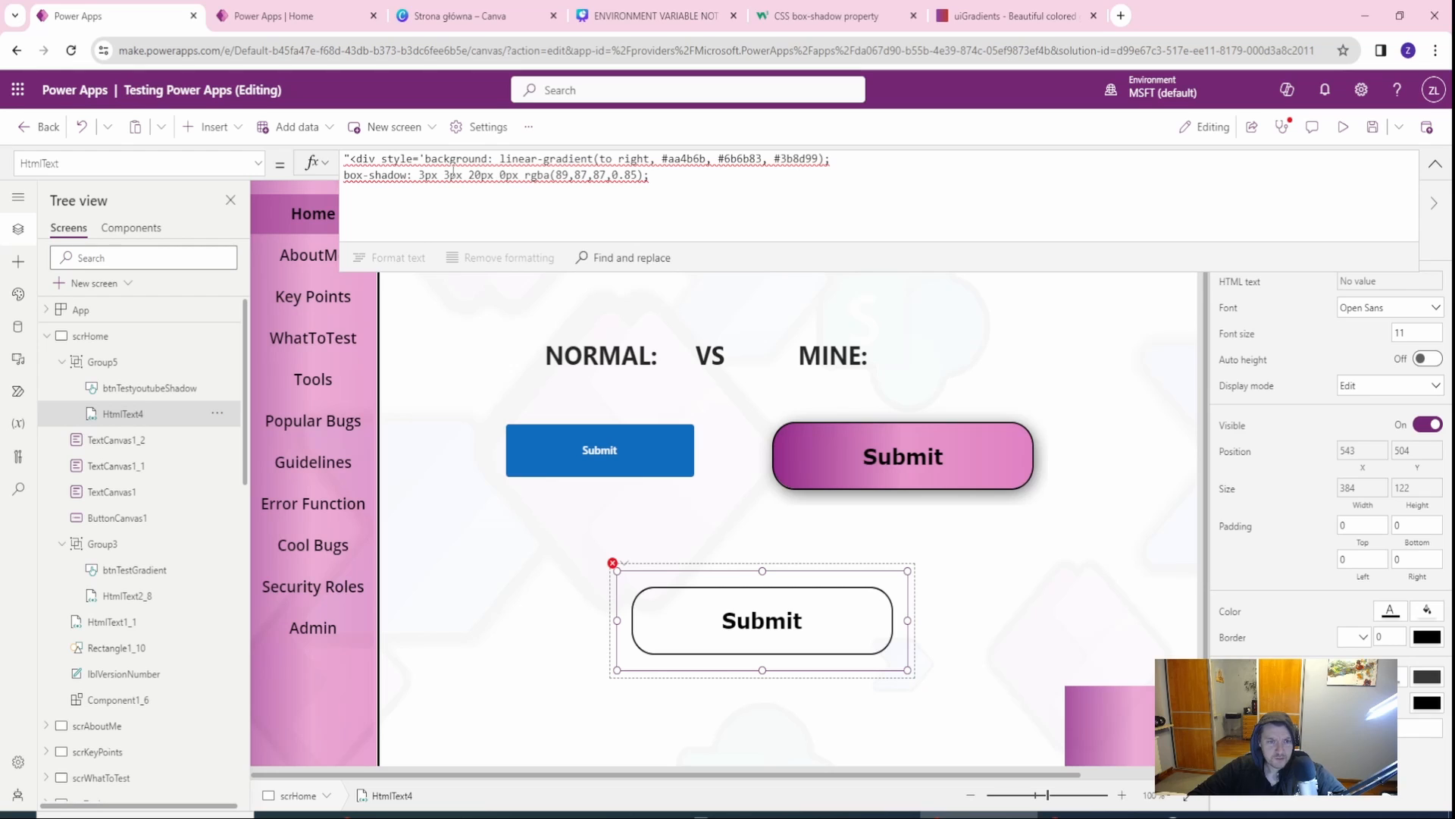
left_click_drag(462, 175, 419, 176)
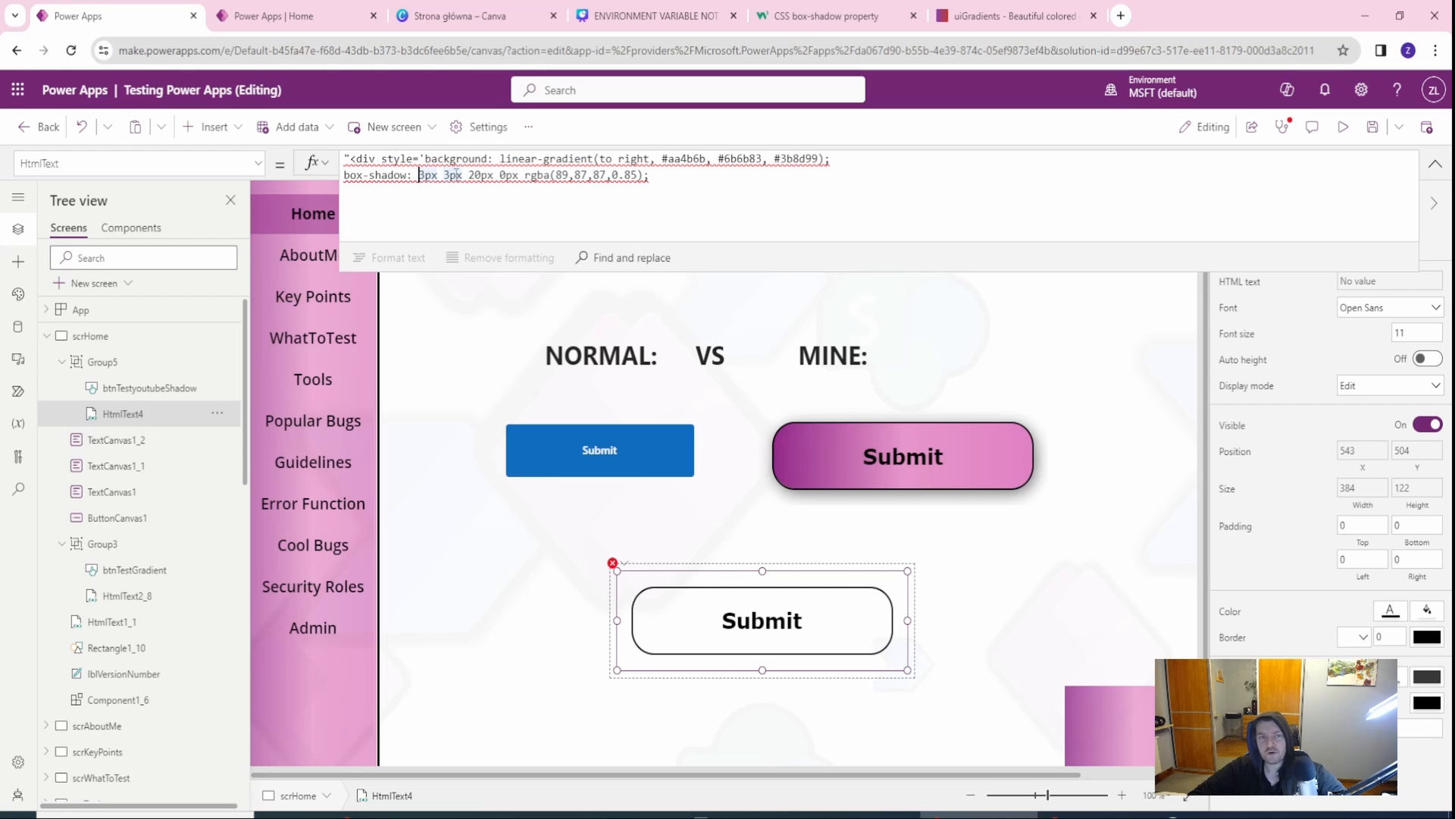
double_click(470, 175)
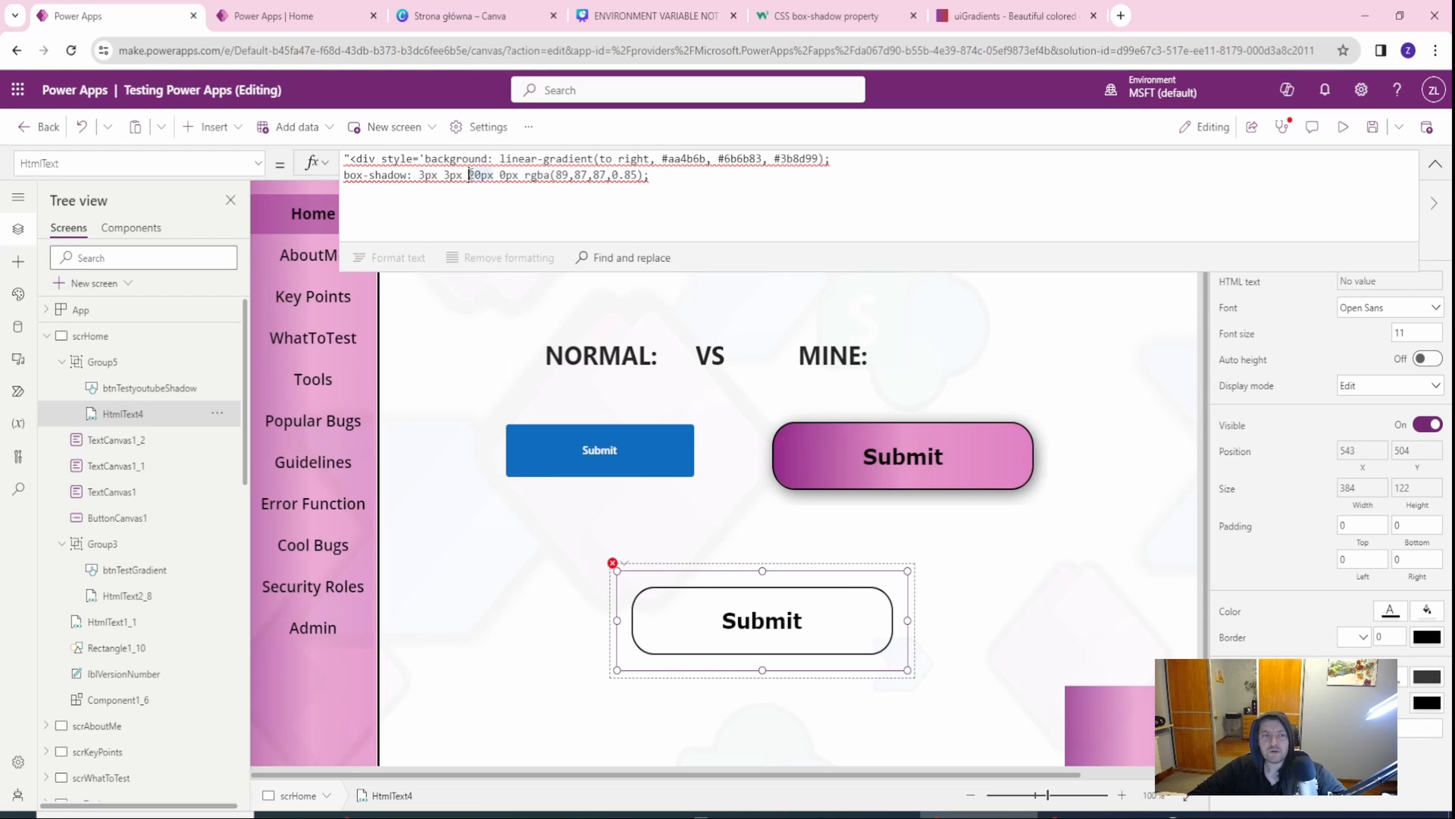
left_click_drag(469, 175, 432, 175)
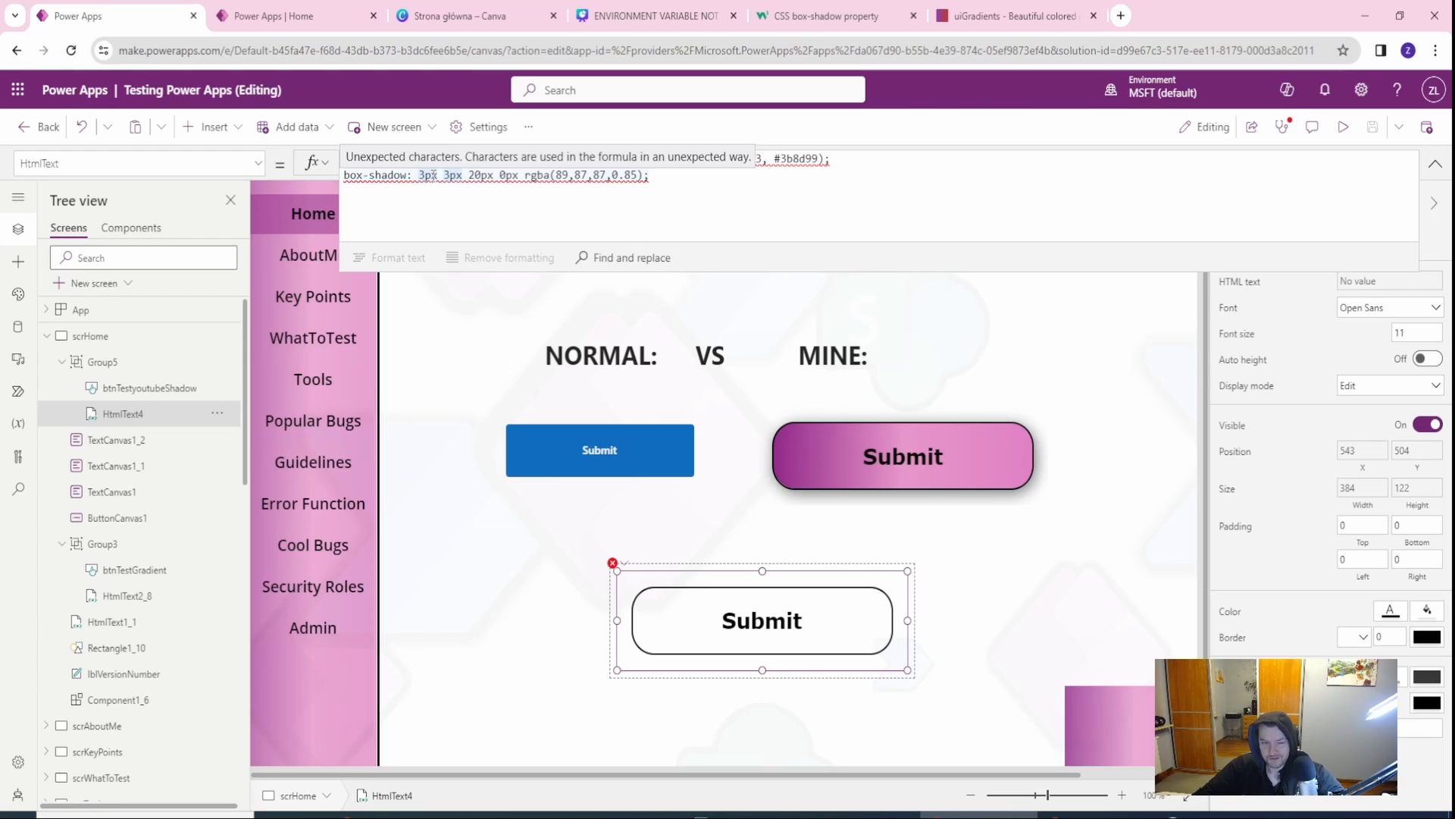
left_click(666, 186)
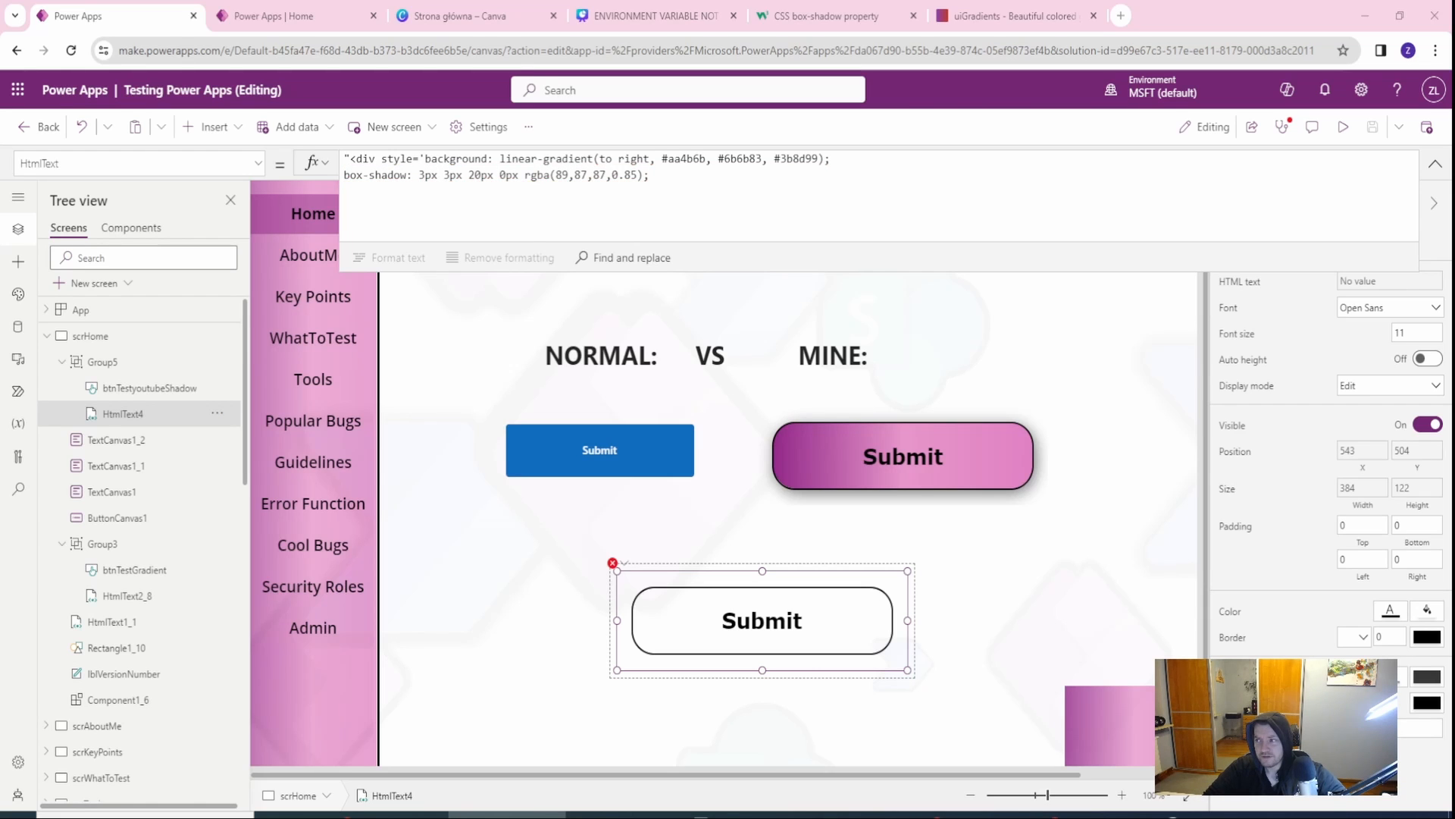
left_click(467, 215)
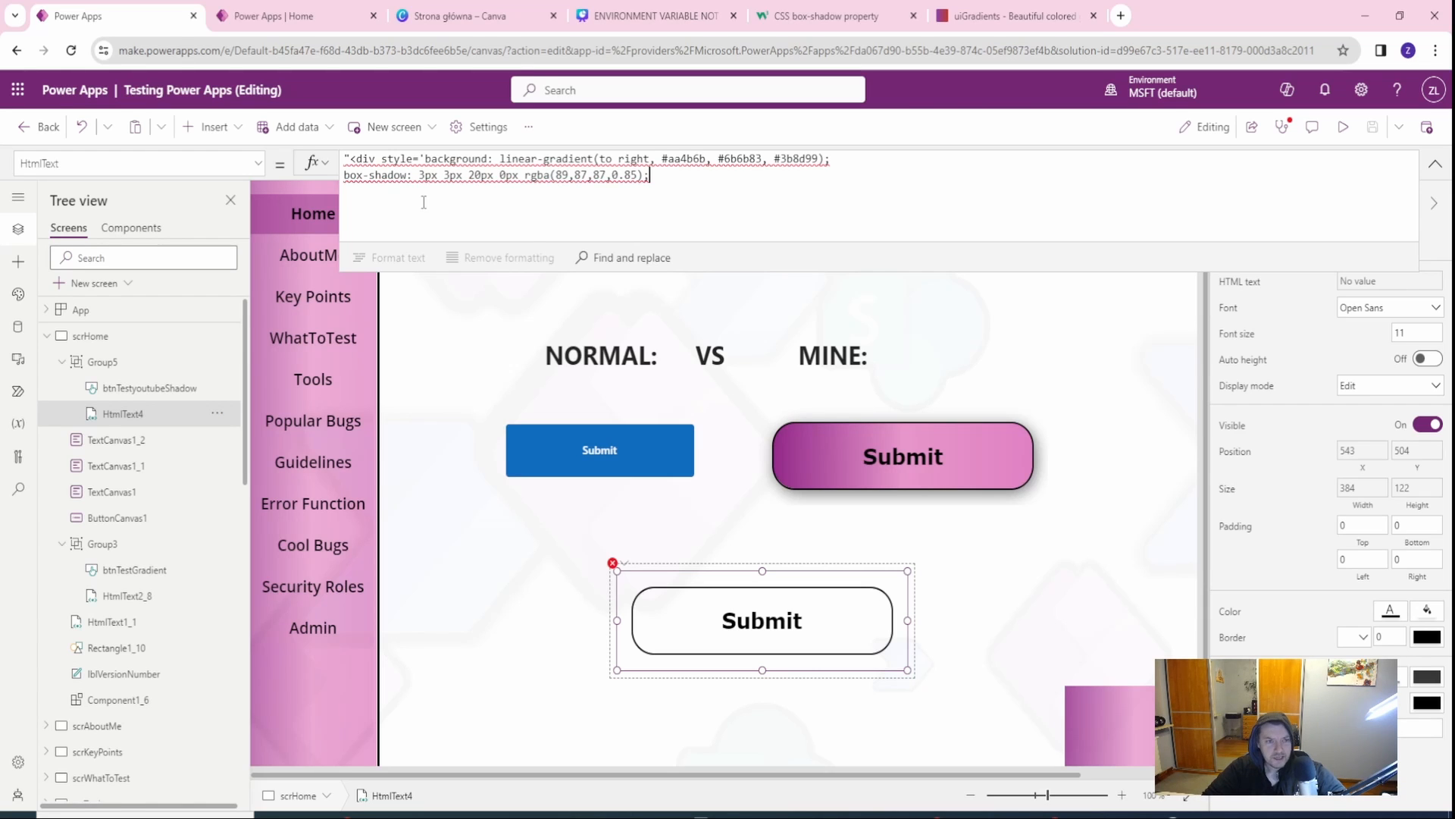